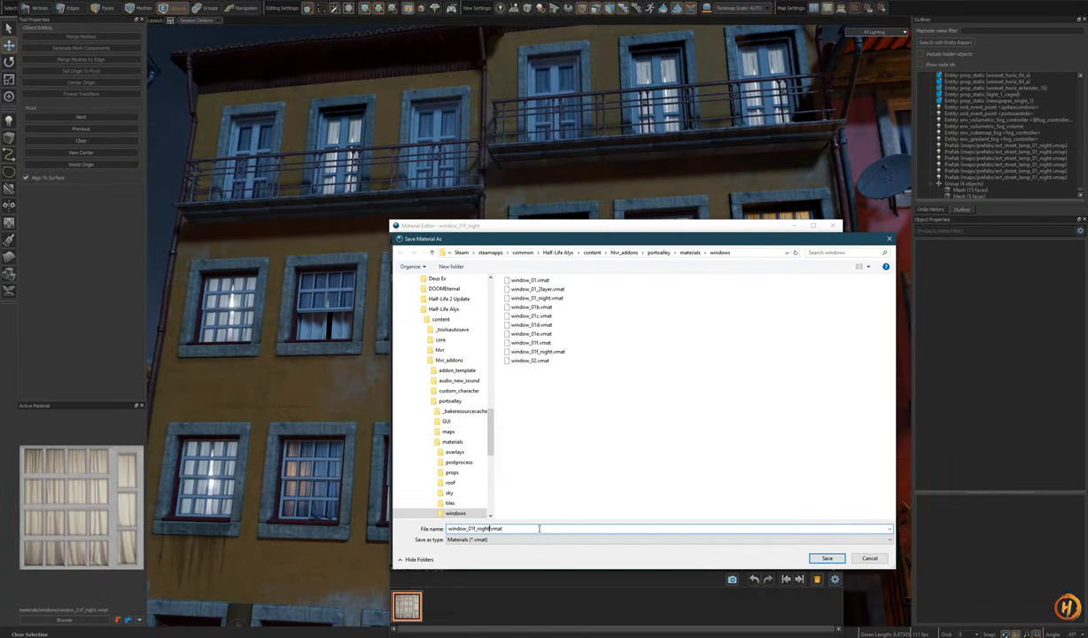
- Save the material as window_01f_night_blue.vmat, set its Emissive B texture to window_01_color2b.tga, and close the material editor
click(826, 559)
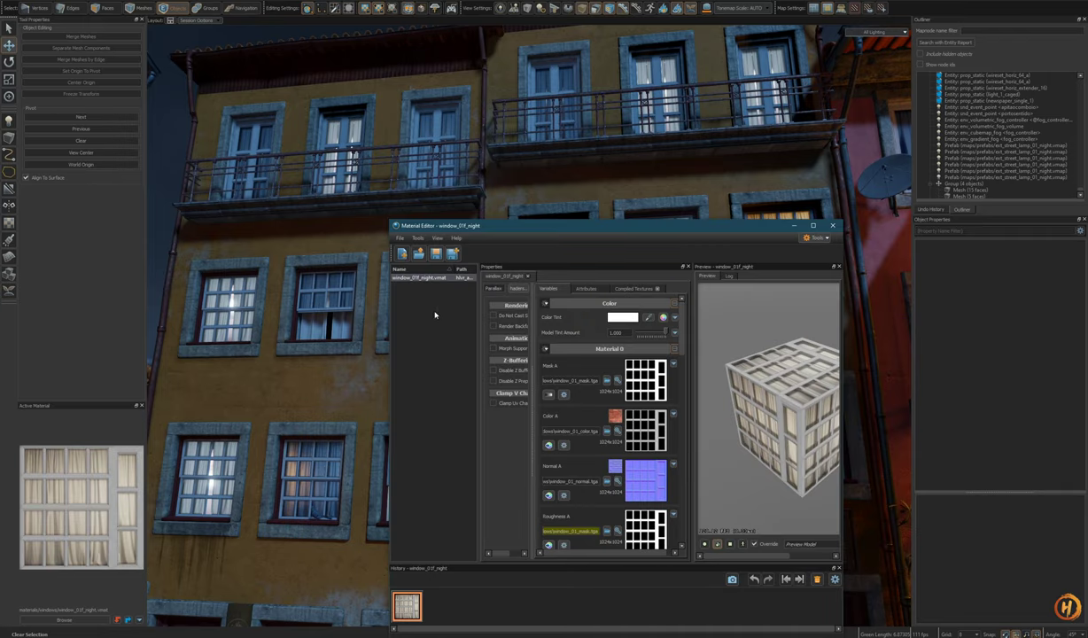
scroll(684, 381, down, 3)
scroll(683, 382, down, 5)
right_click(638, 379)
click(579, 375)
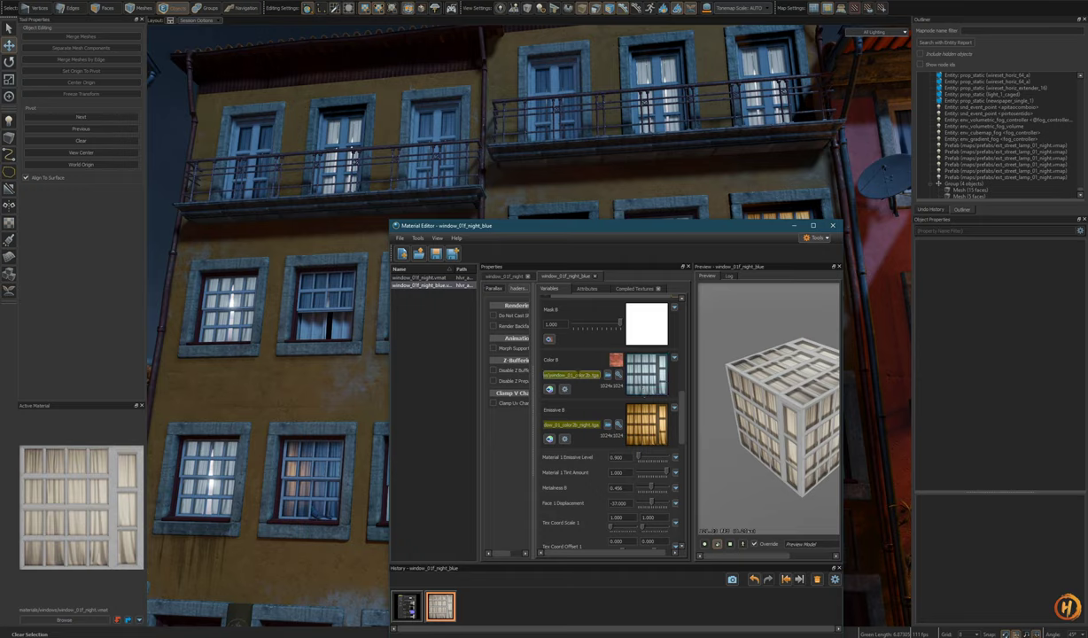
click(574, 425)
key(Return)
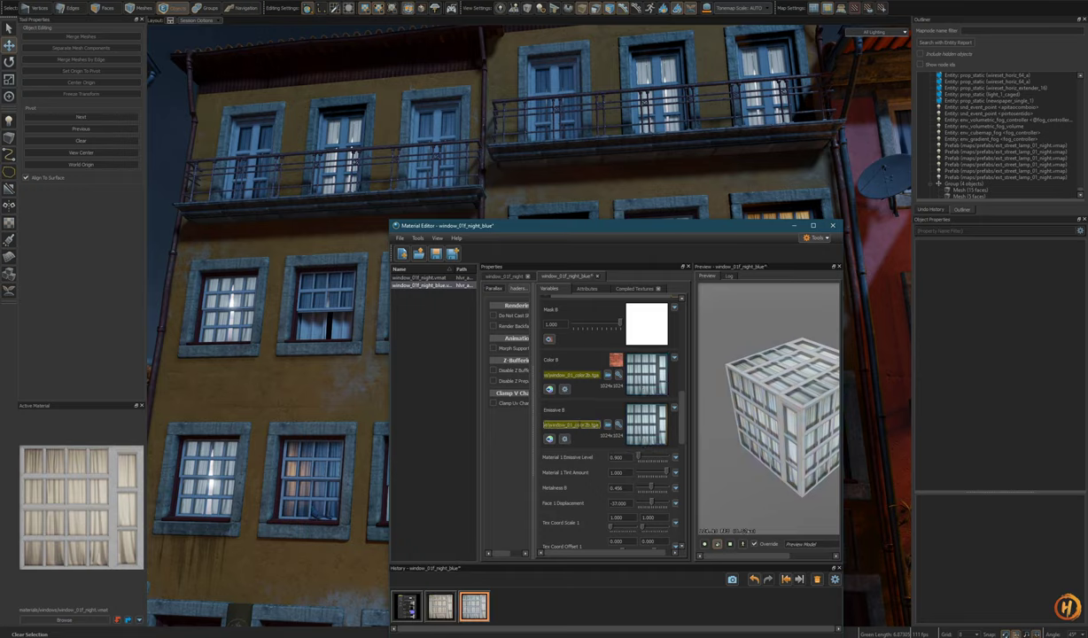
click(833, 227)
click(580, 274)
key(3)
ctrl+click(584, 270)
key(5)
key(Escape)
- Choose the window_01f_night_blue material as the active material
right_drag(387, 425, 414, 426)
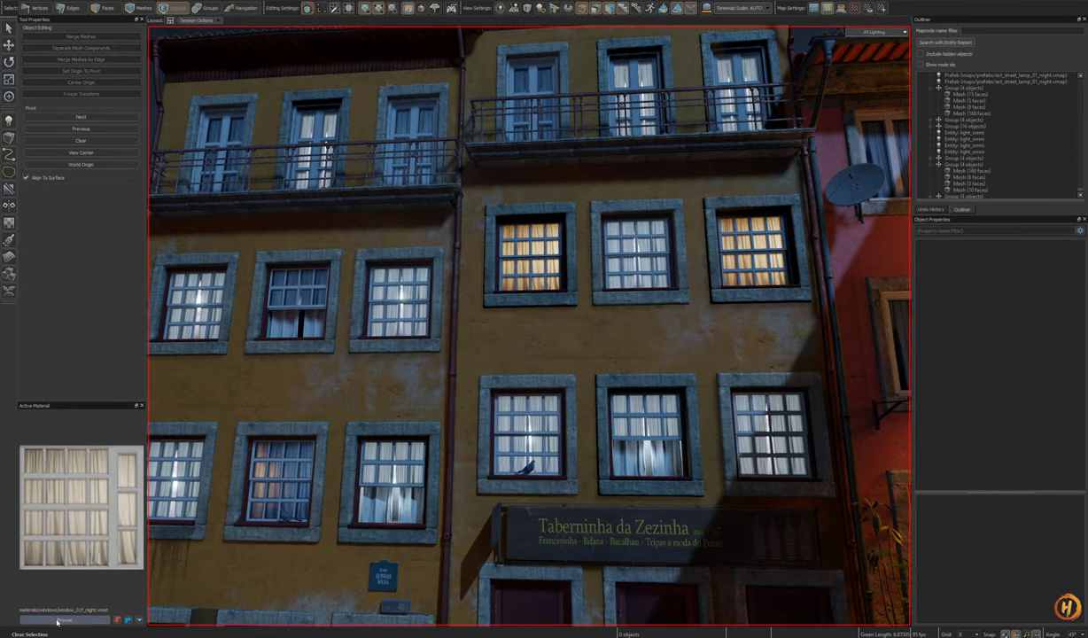
click(62, 620)
click(765, 324)
click(927, 562)
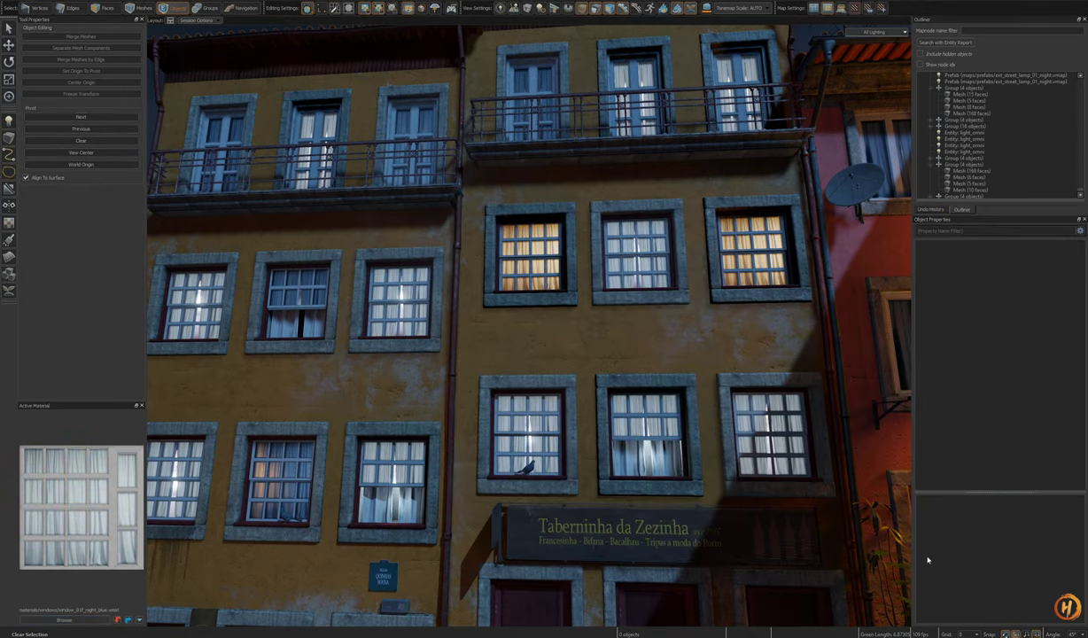
- Apply the active window_01f_night_blue material to the faces of the two warm-lit windows above the Taberninha da Zezinha sign
click(542, 274)
key(3)
double_click(543, 275)
key(shift+t)
key(Escape)
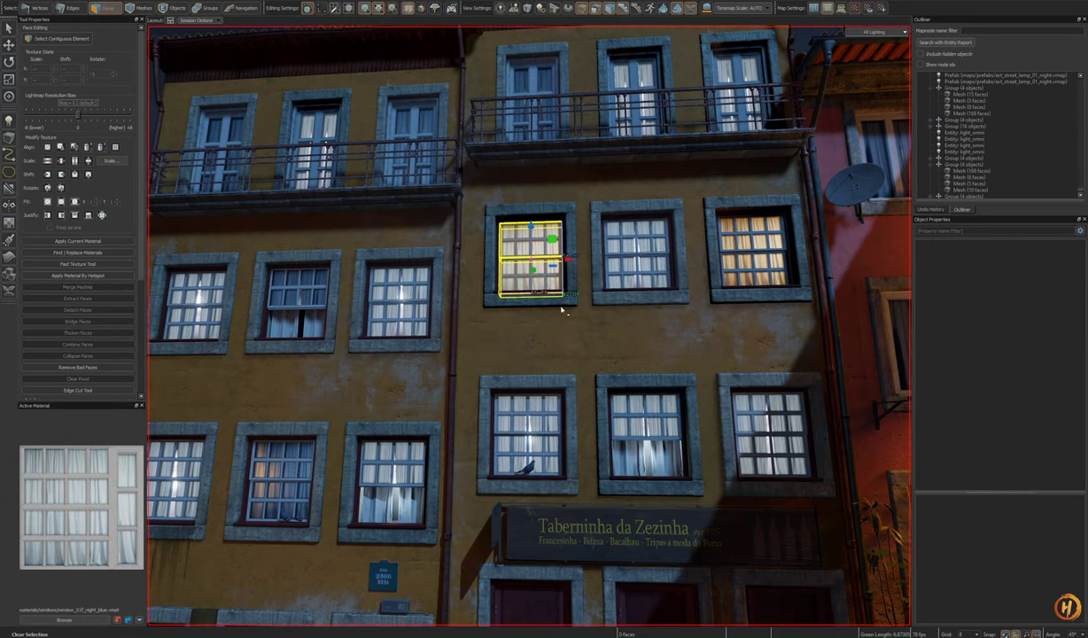
right_drag(564, 308, 603, 303)
double_click(707, 262)
key(shift+t)
key(5)
key(Escape)
- Review the Color B and Emissive B settings of window_01f_night_blue and compare them with the windows on the facade
key(s)
right_drag(529, 325, 533, 367)
key(w)
right_click(84, 499)
click(102, 553)
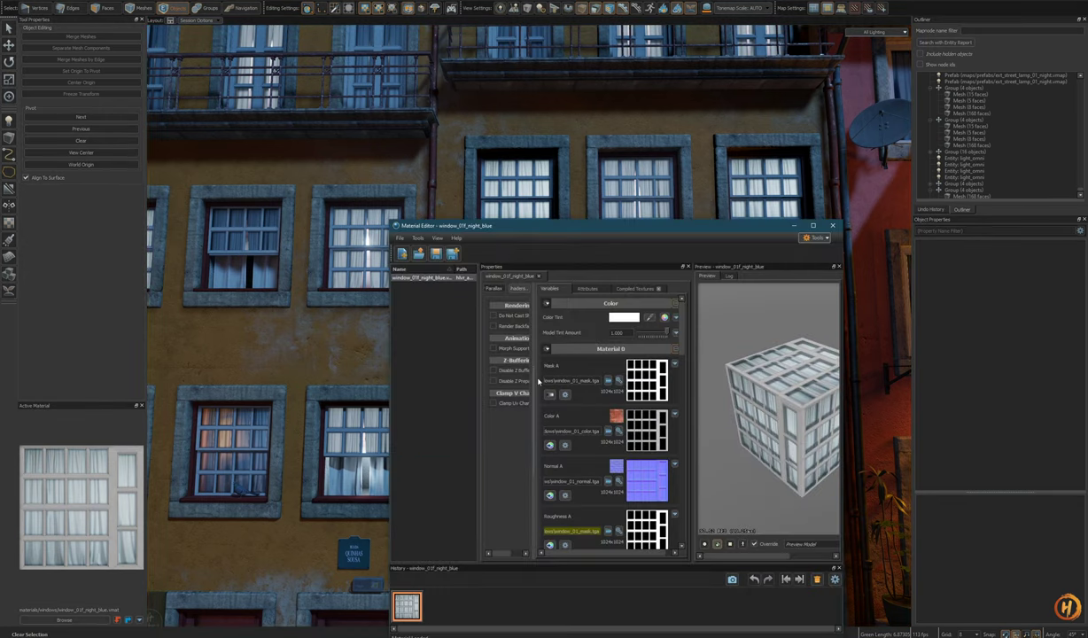
scroll(538, 381, down, 5)
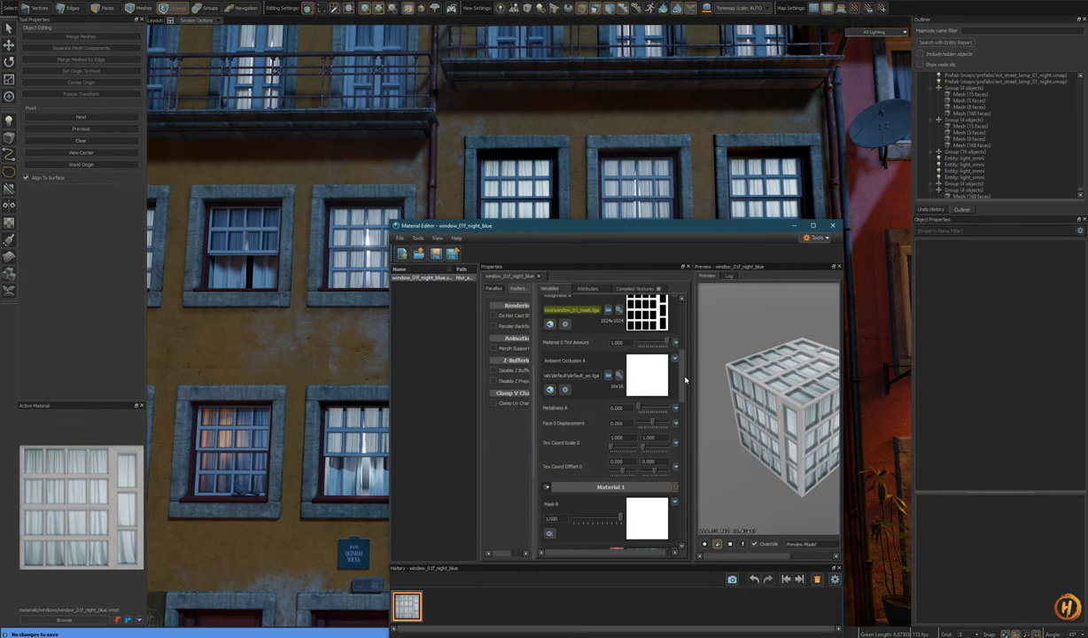
drag(684, 387, 683, 455)
scroll(652, 408, up, 3)
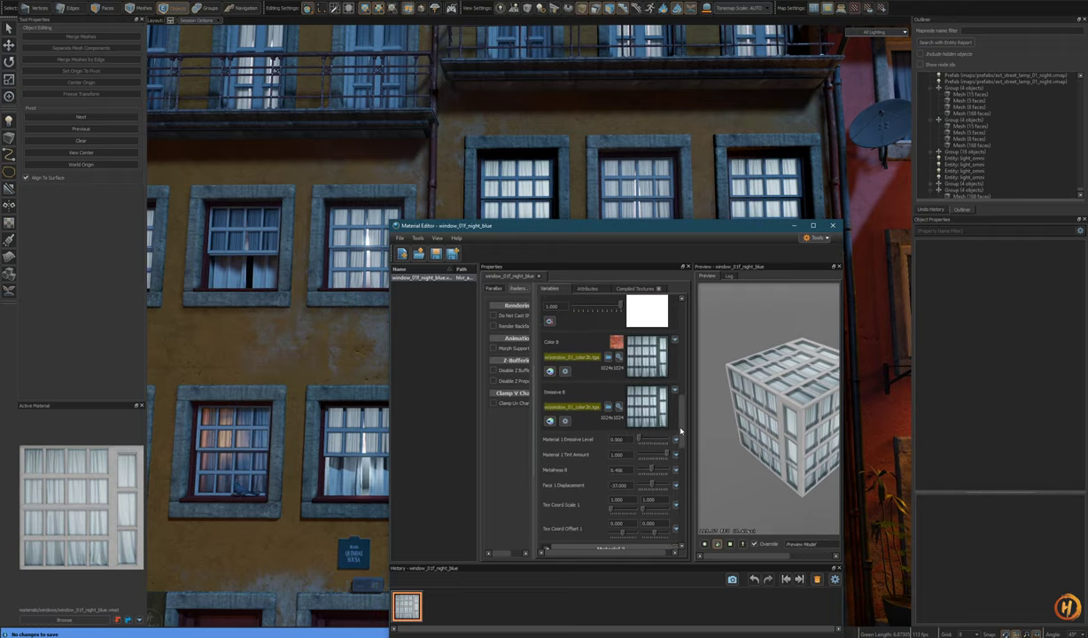
drag(705, 232, 400, 232)
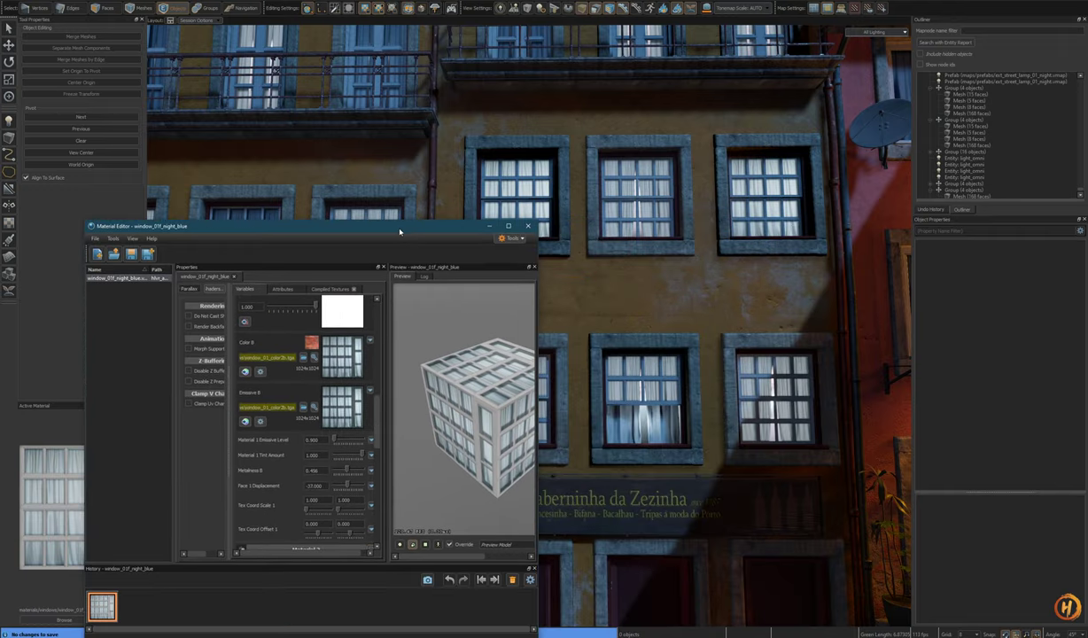
click(530, 227)
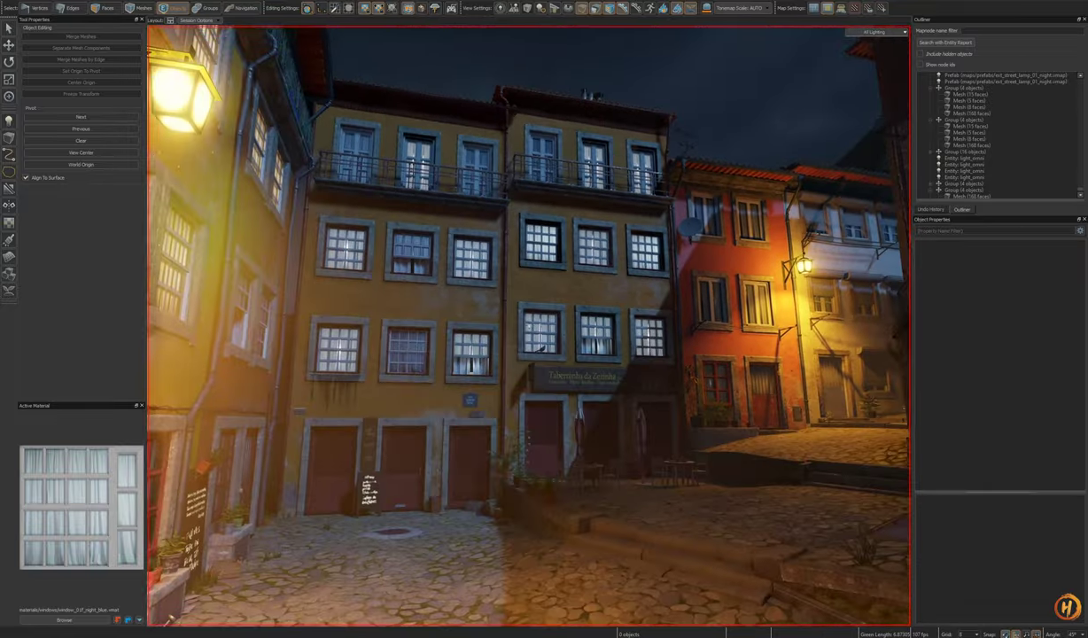
mouse_move(529, 327)
right_down()
mouse_move(603, 400)
mouse_move(529, 326)
right_up()
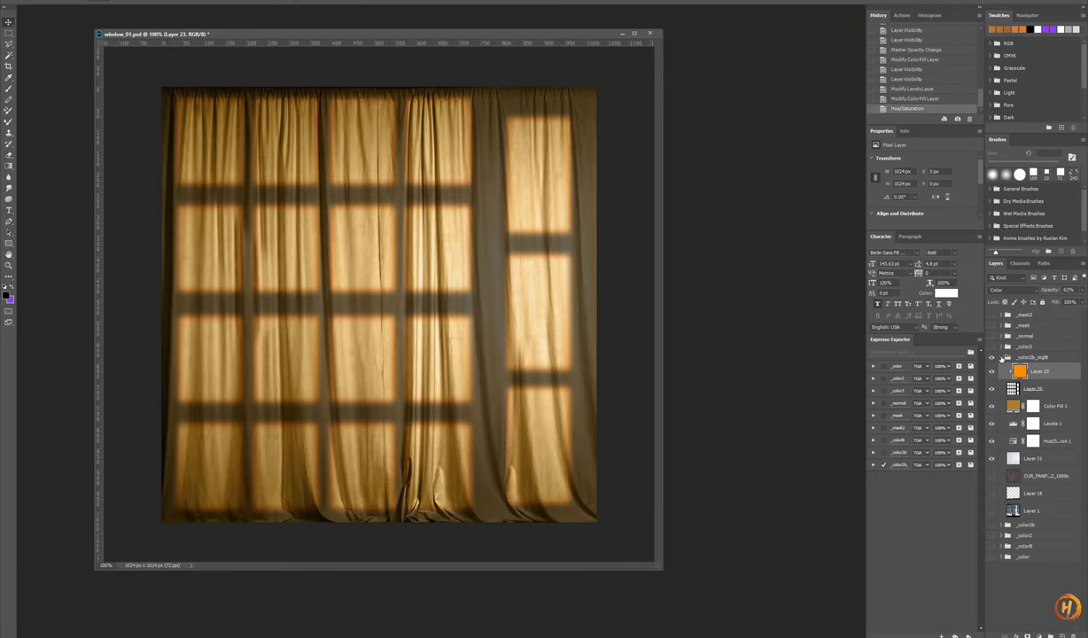
- Switch to Photoshop, hide the _color2b_night group, show the _color2b group, and duplicate _color2b
click(1002, 358)
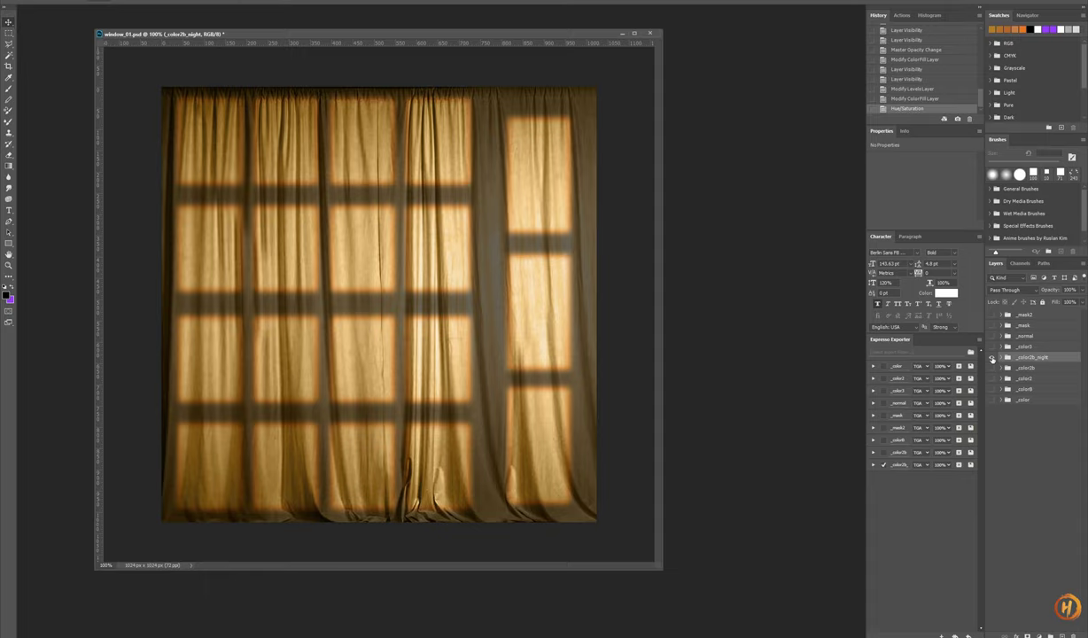
click(992, 358)
click(991, 369)
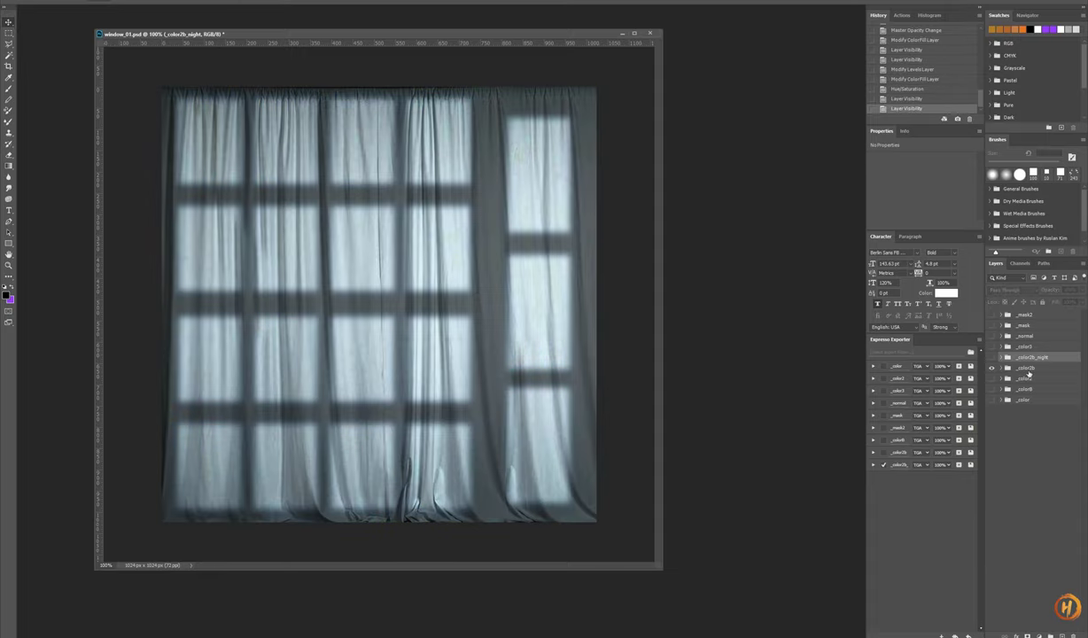
click(1028, 370)
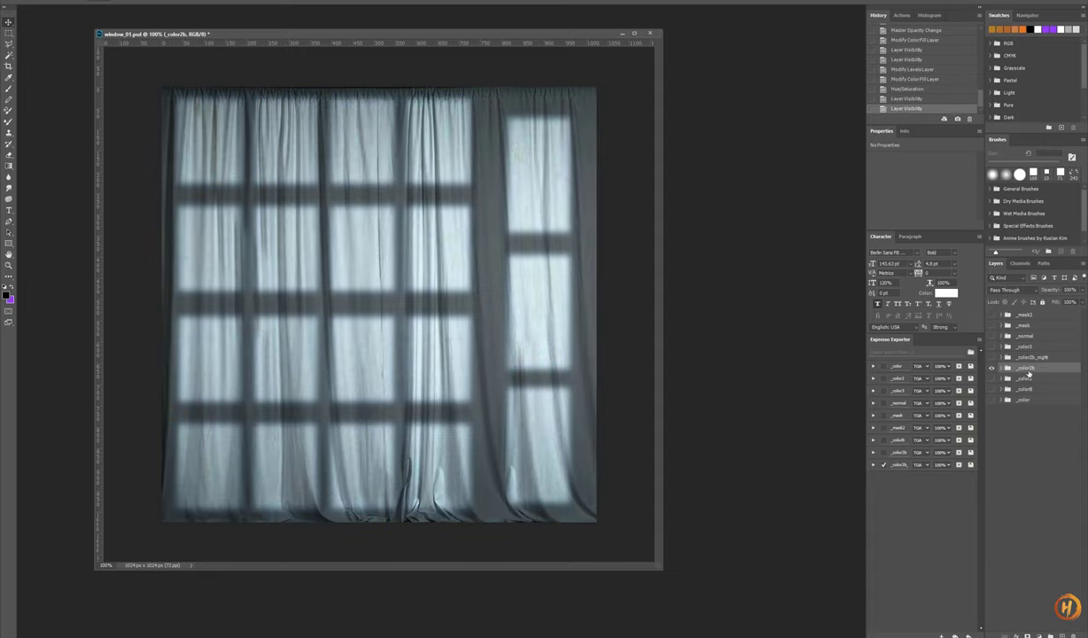
drag(1027, 372, 1062, 636)
- Rename the duplicated group _color2b_night_blue and hide the original _color2b group
double_click(1044, 358)
key(ctrl+c)
double_click(1040, 368)
key(ctrl+v)
text(_blue)
key(Return)
click(992, 379)
- Darken the _color2b_night_blue group by raising the black input of its Levels 1 adjustment to 172
click(1002, 368)
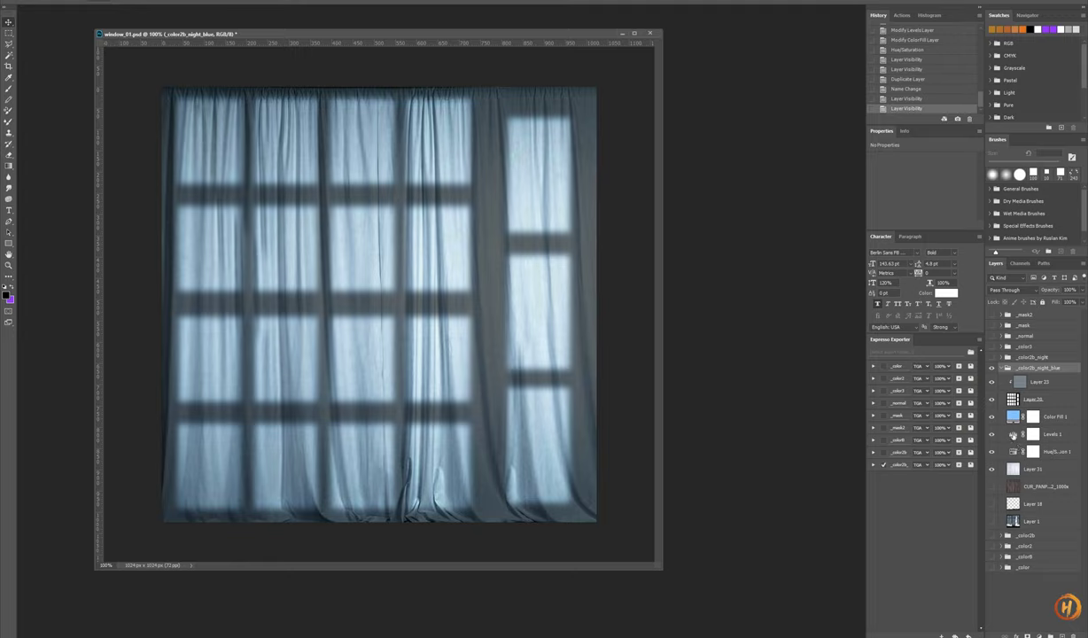
click(1014, 435)
drag(925, 206, 945, 207)
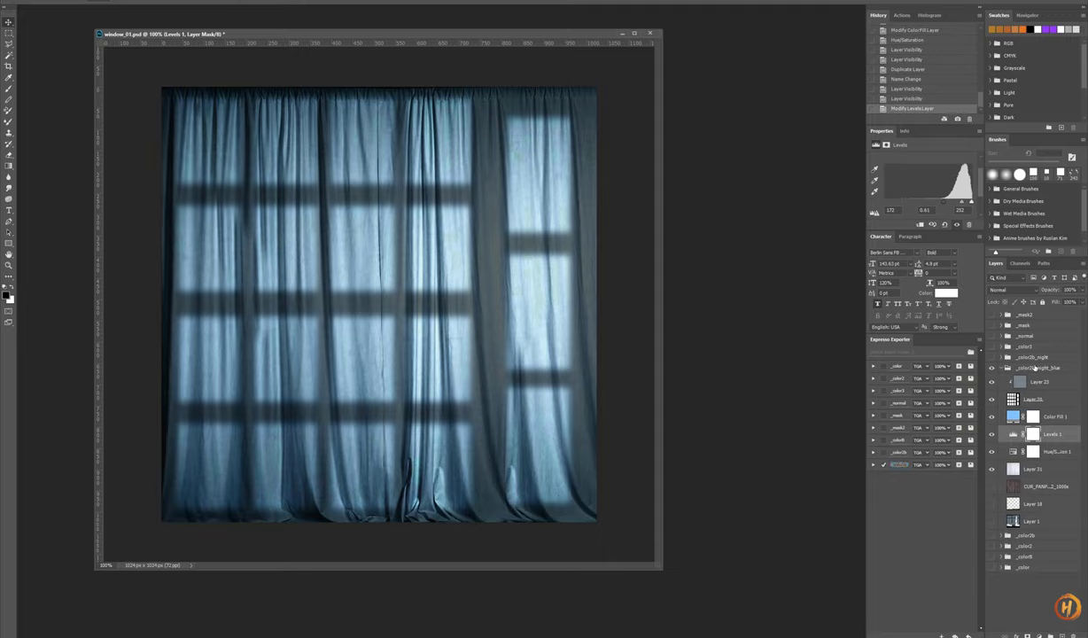
- Add an export entry for _color2b_night_blue with that group as its RGB source, and exclude the _color2b_night entry from export
double_click(1037, 368)
key(Return)
click(930, 493)
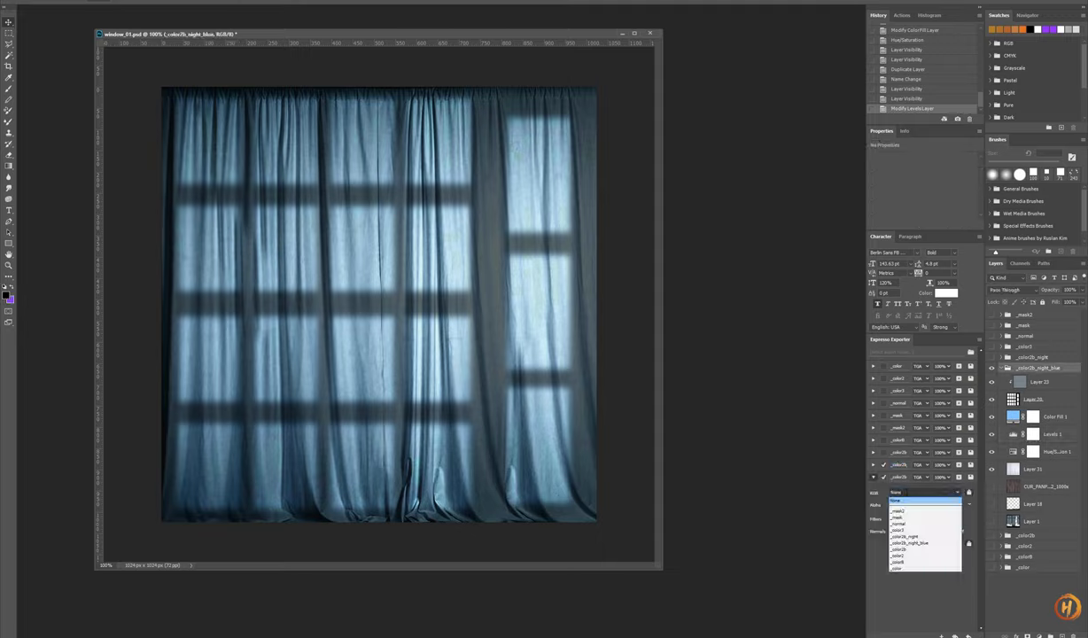
click(918, 523)
click(882, 467)
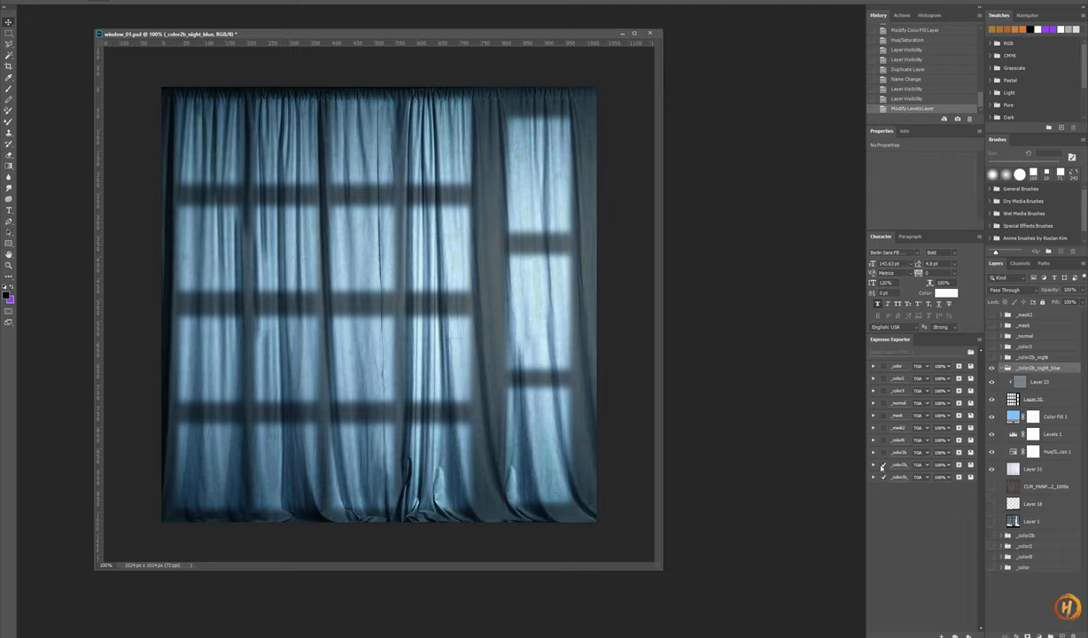
click(873, 477)
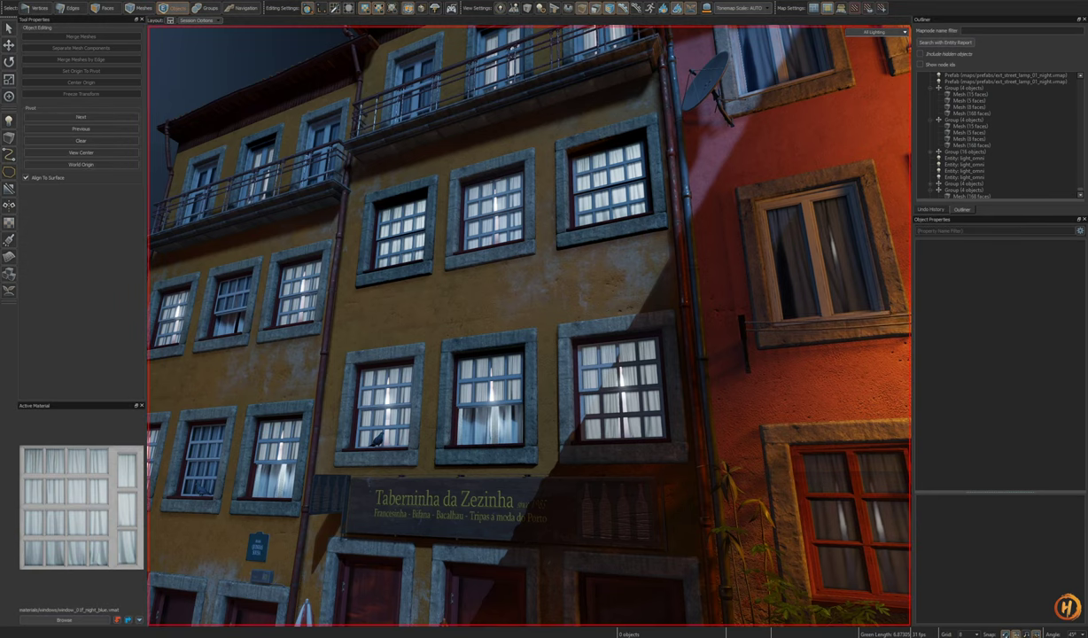
- Return to Hammer, open window_01f_night_blue for editing, and set its Emissive B texture to window_01_color2b_night_blue.tga
right_click(59, 479)
click(153, 486)
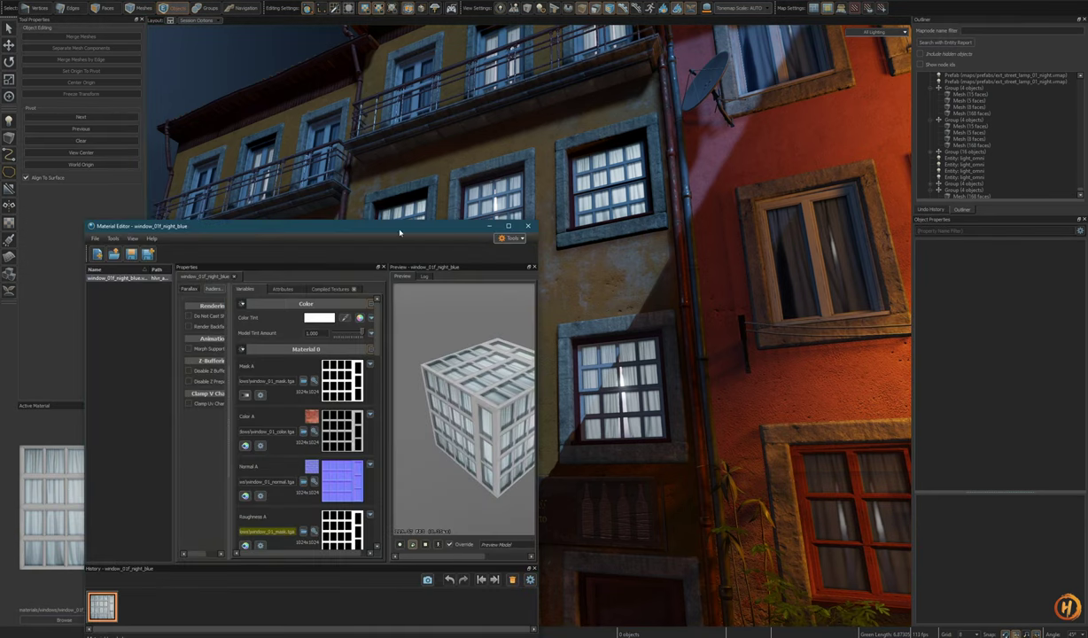
scroll(597, 384, down, 5)
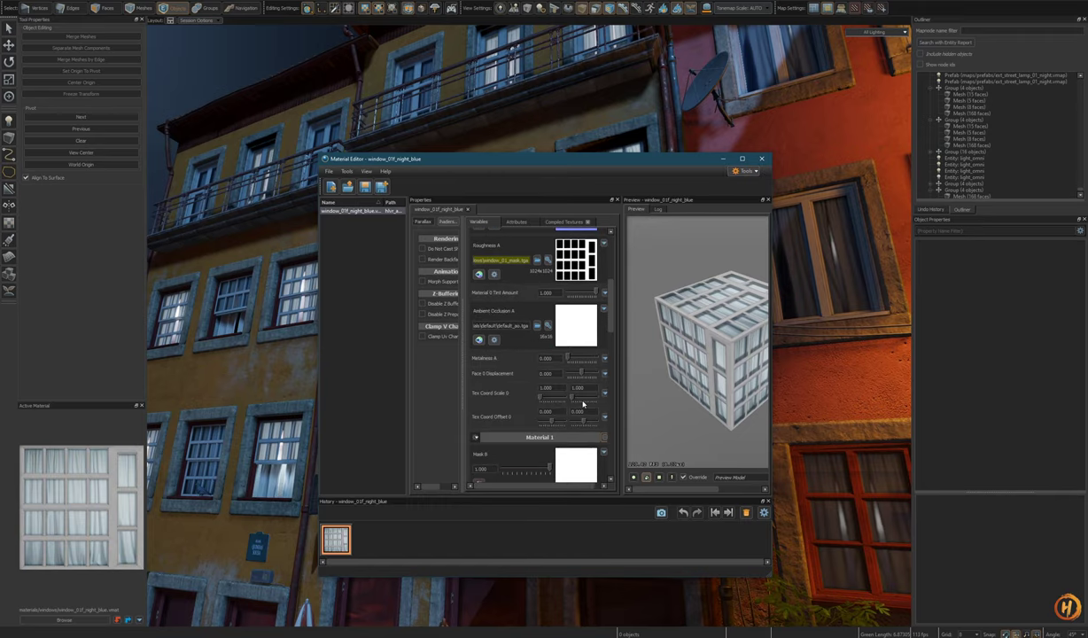
scroll(603, 341, down, 5)
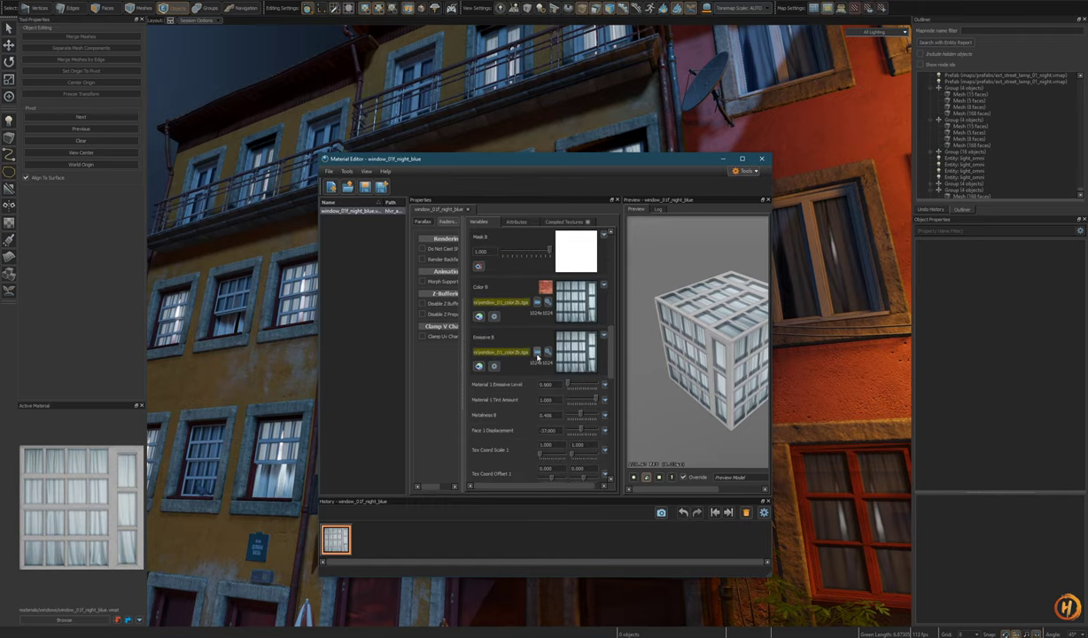
click(536, 352)
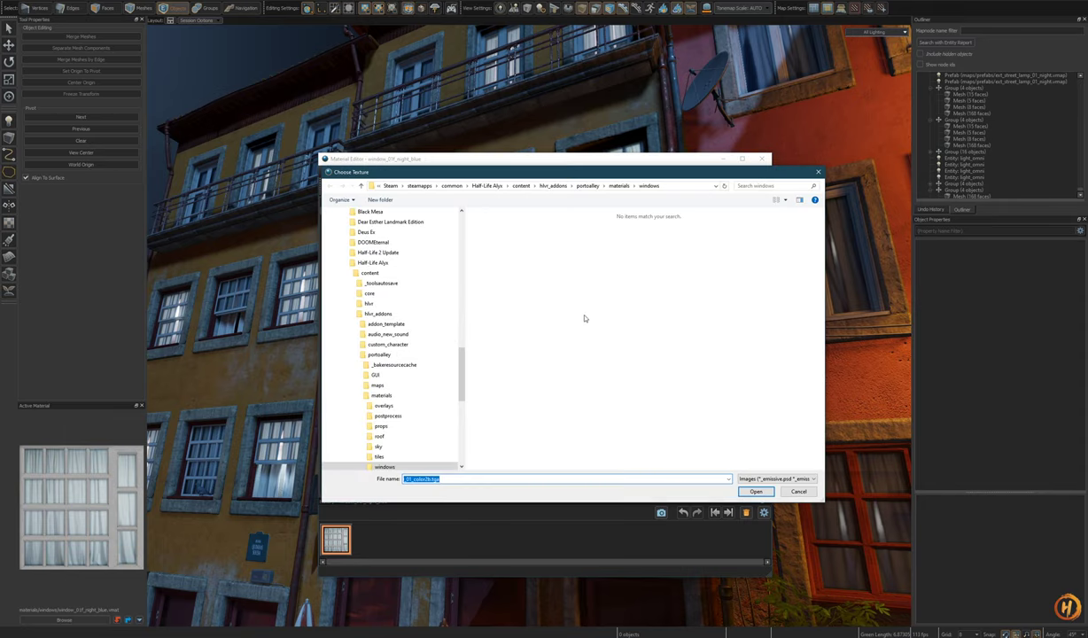
click(771, 478)
click(769, 492)
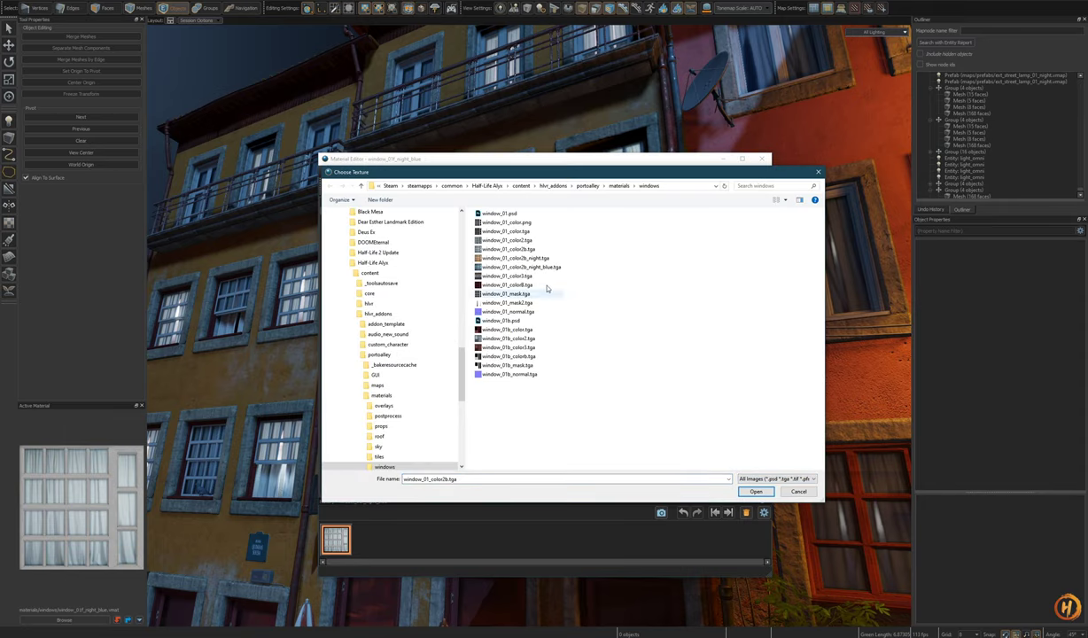
click(756, 491)
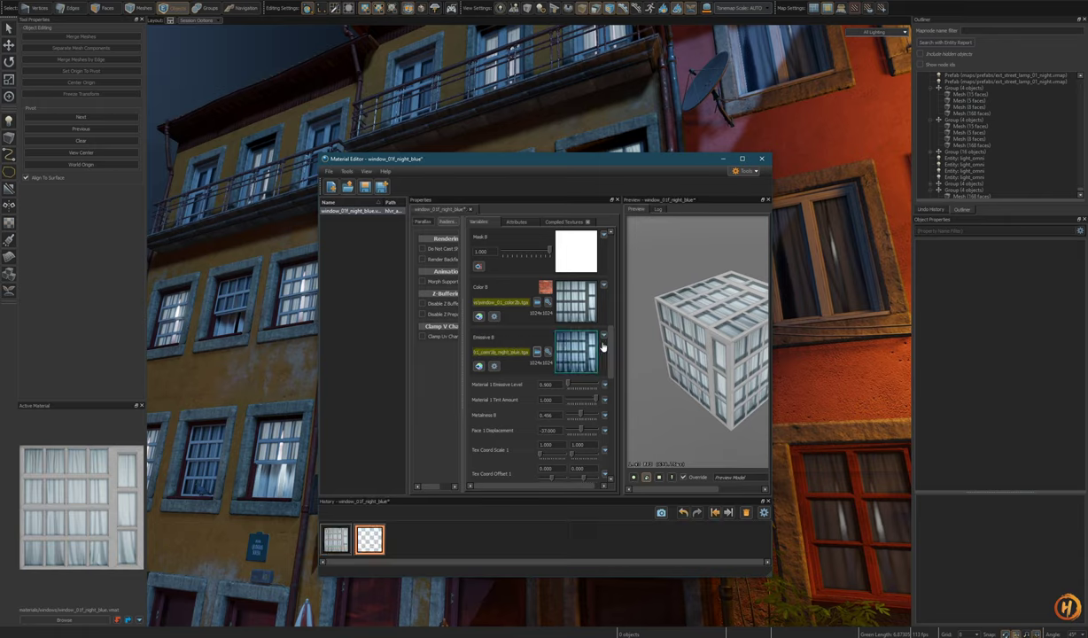
- Try a much higher Material 1 Emissive Level on window_01f_night_blue, save the material, and check the upper windows
drag(647, 162, 423, 146)
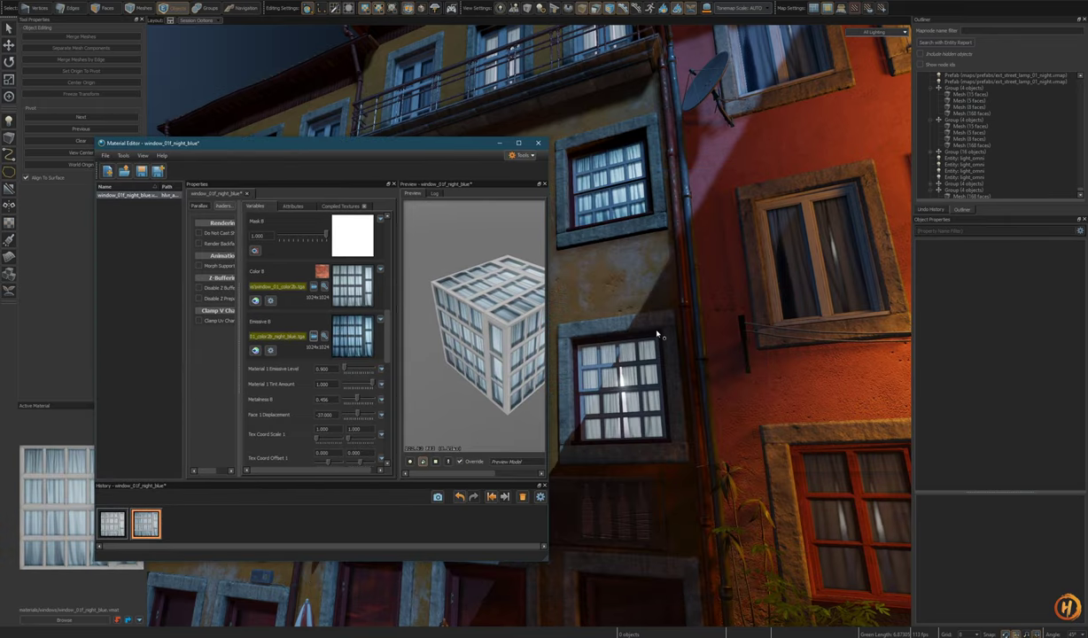
drag(204, 148, 210, 147)
right_drag(679, 351, 529, 326)
key(w)
key(s)
key(w)
key(alt+Tab)
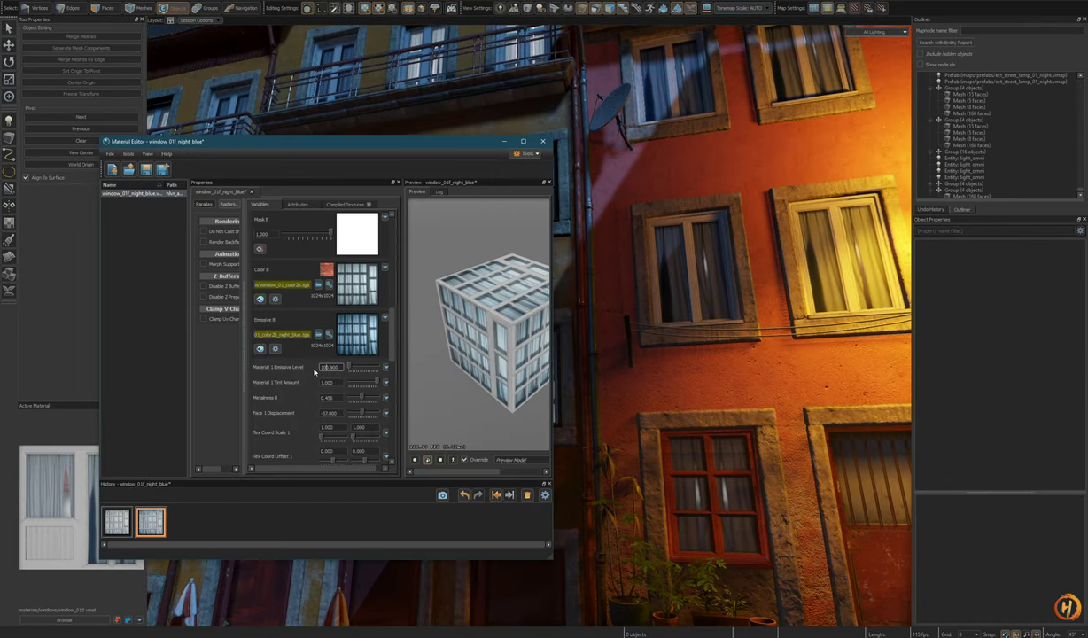
text(0)
key(Return)
drag(411, 143, 312, 272)
click(52, 300)
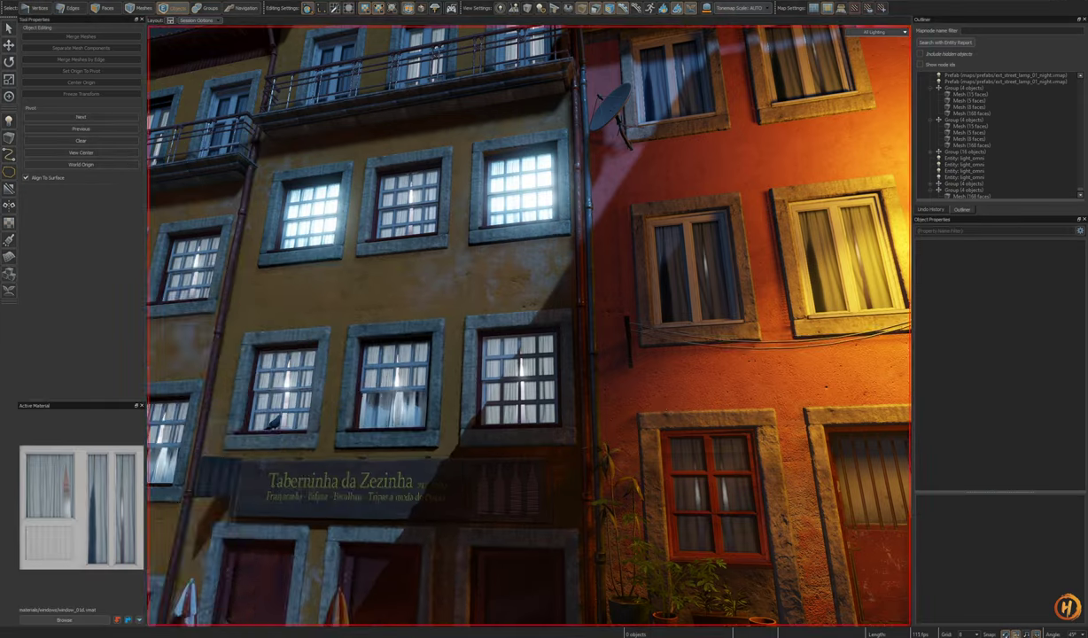
scroll(529, 326, up, 5)
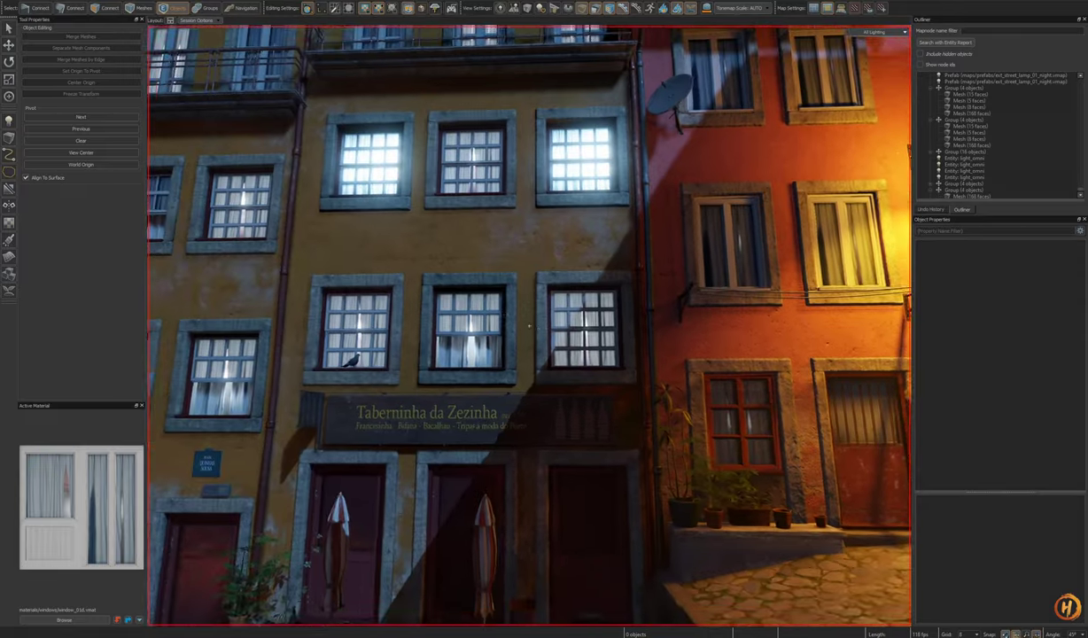
- Set the material's Material 1 Emissive Level to 3 and inspect the upper windows from below
right_drag(529, 326, 372, 275)
key(s)
key(alt+Tab)
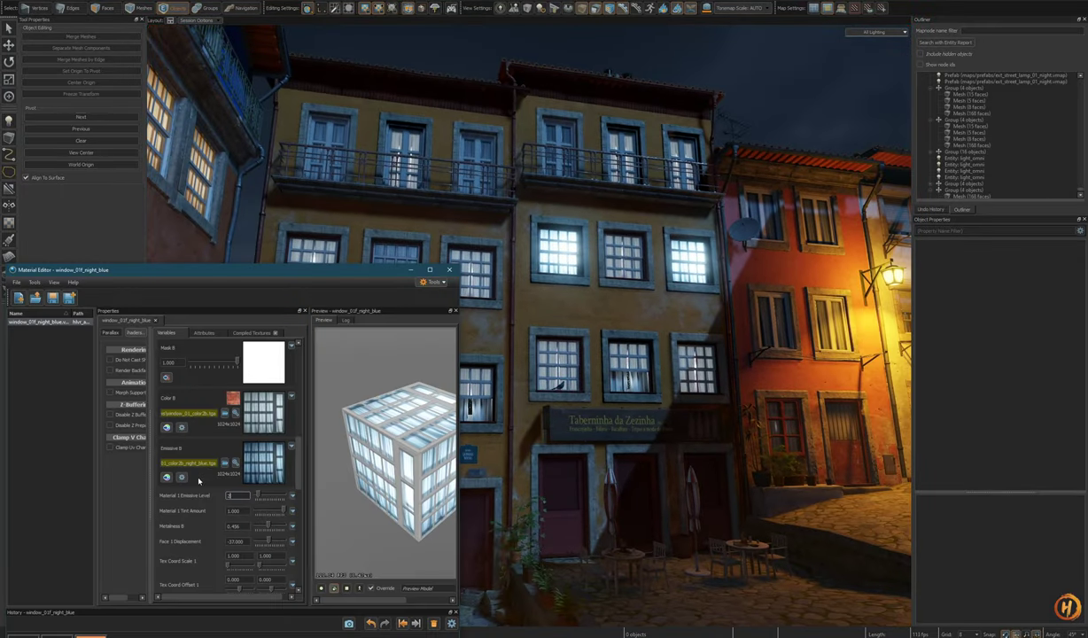
key(Return)
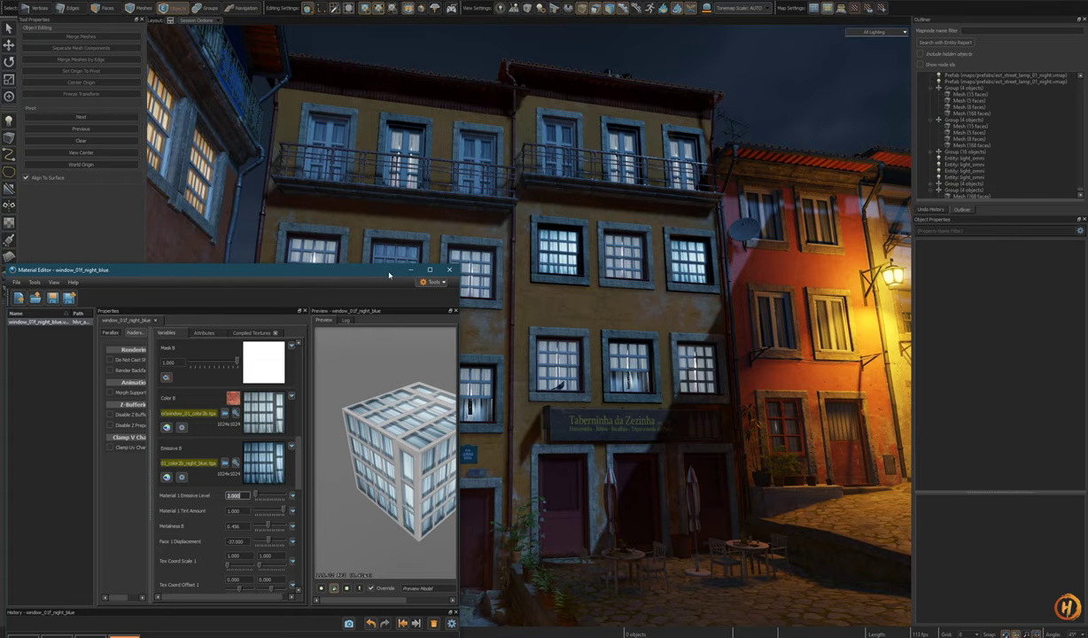
drag(389, 275, 419, 249)
key(s)
mouse_move(591, 291)
right_down()
mouse_move(529, 326)
mouse_move(596, 309)
right_up()
key(w)
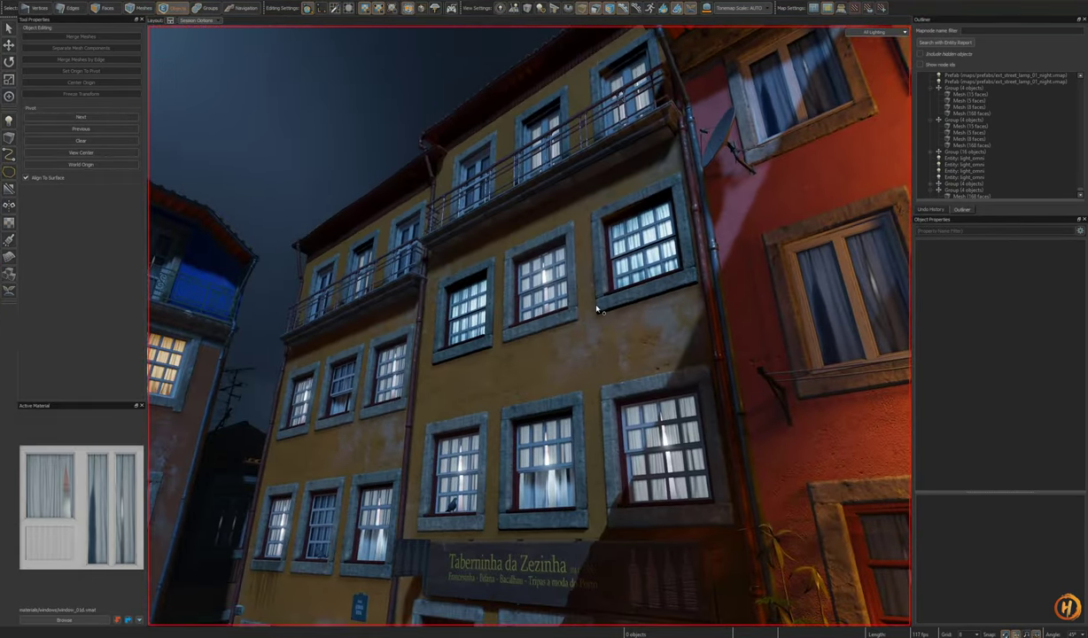
- Set the Material 1 Emissive Level of window_01f_night_blue to 1.1 and close the material editor
key(alt+Tab)
key(Return)
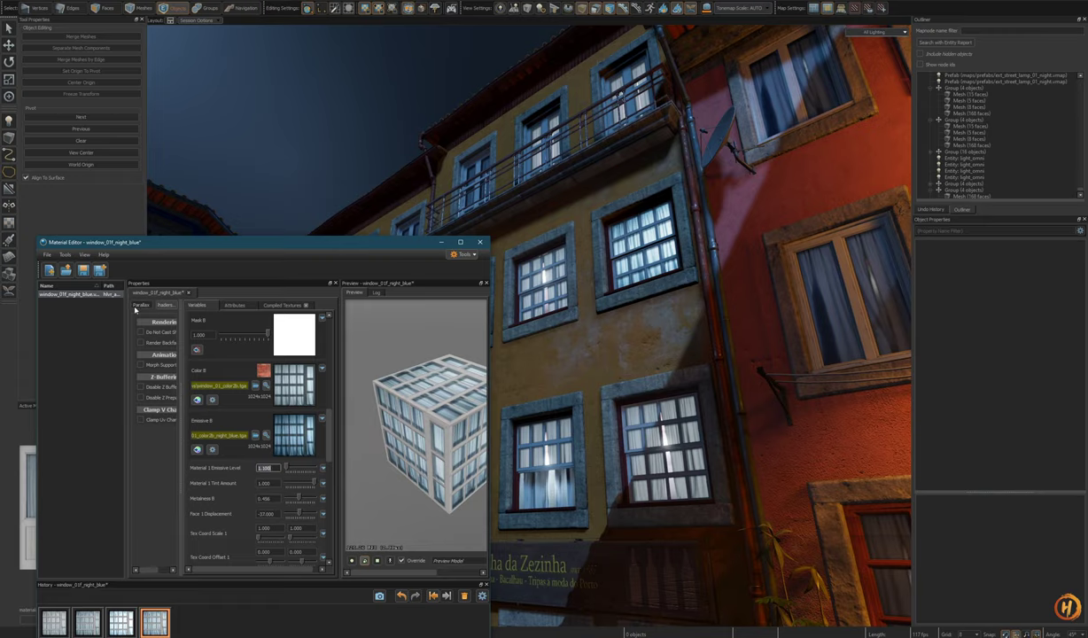
click(482, 244)
- Pick up the middle upper window's material as the active material
right_drag(542, 370, 542, 370)
shift+right_click(524, 372)
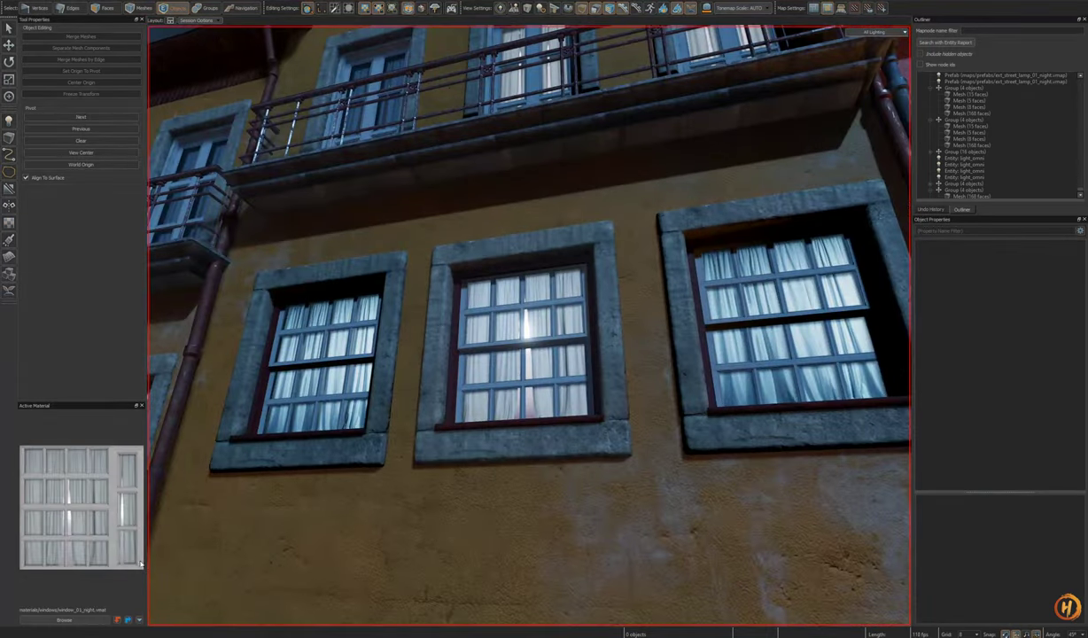
- Replace the Emissive B texture of the window_01_night material with window_01_color2b_night_blue.tga
right_click(87, 513)
click(131, 367)
scroll(305, 503, down, 3)
drag(329, 381, 329, 448)
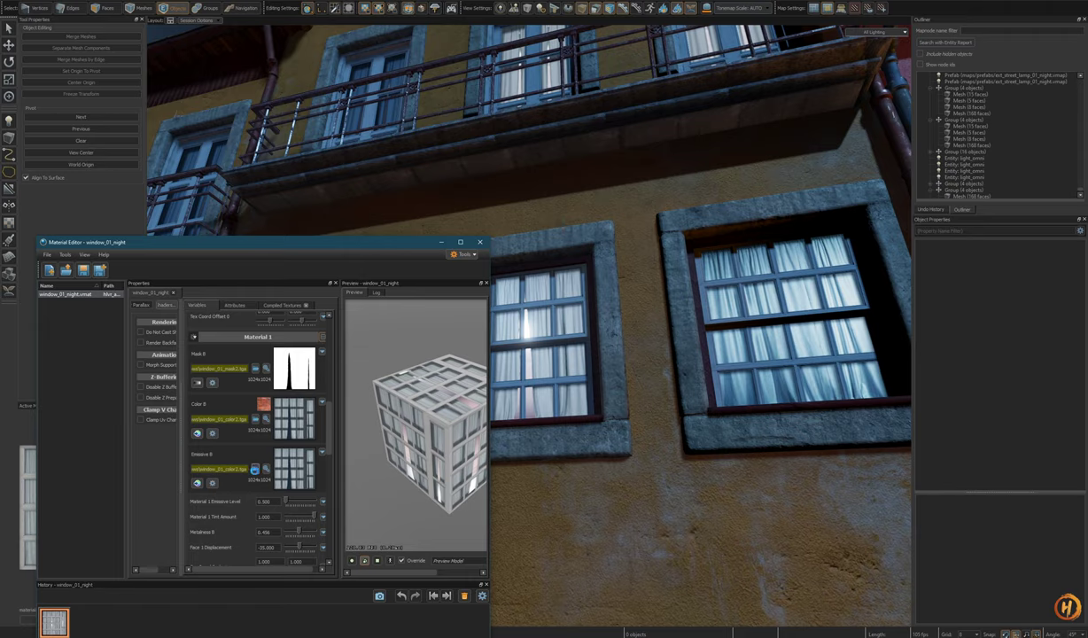
click(255, 470)
click(476, 563)
click(496, 574)
double_click(264, 351)
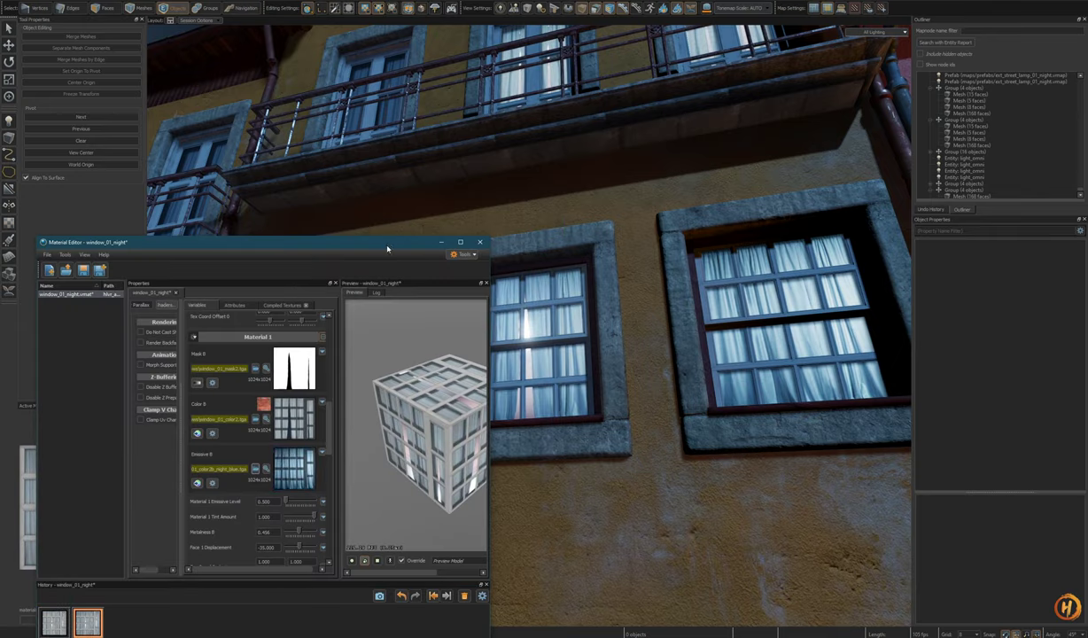
- Inspect the blue-lit windows on the yellow facades up close and from across the street
drag(387, 248, 271, 230)
key(w)
right_drag(659, 374, 529, 325)
key(s)
key(s)
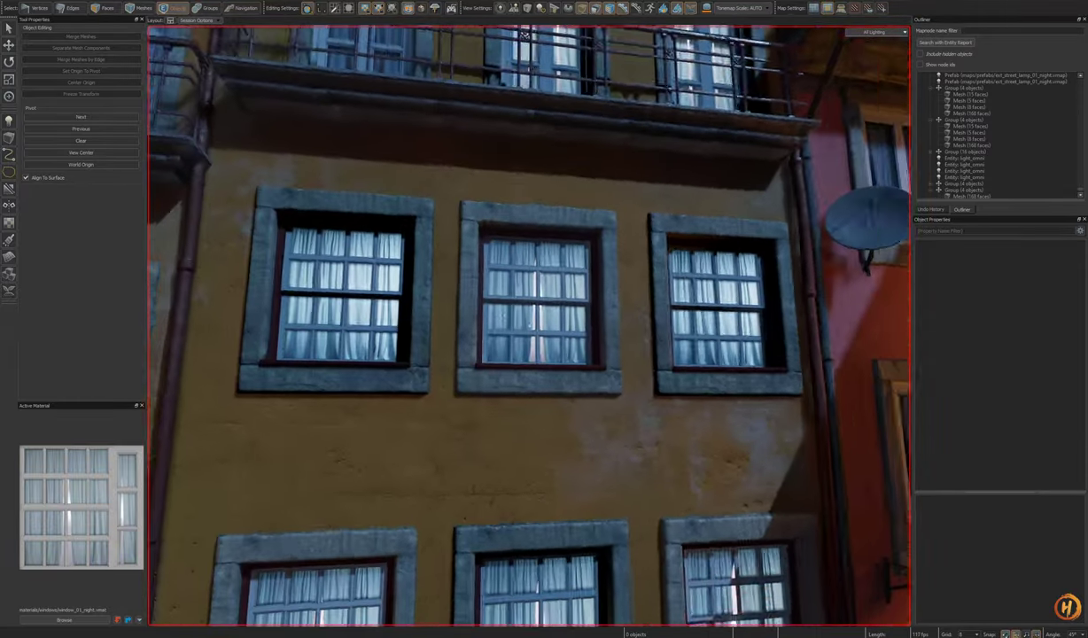
scroll(529, 326, down, 8)
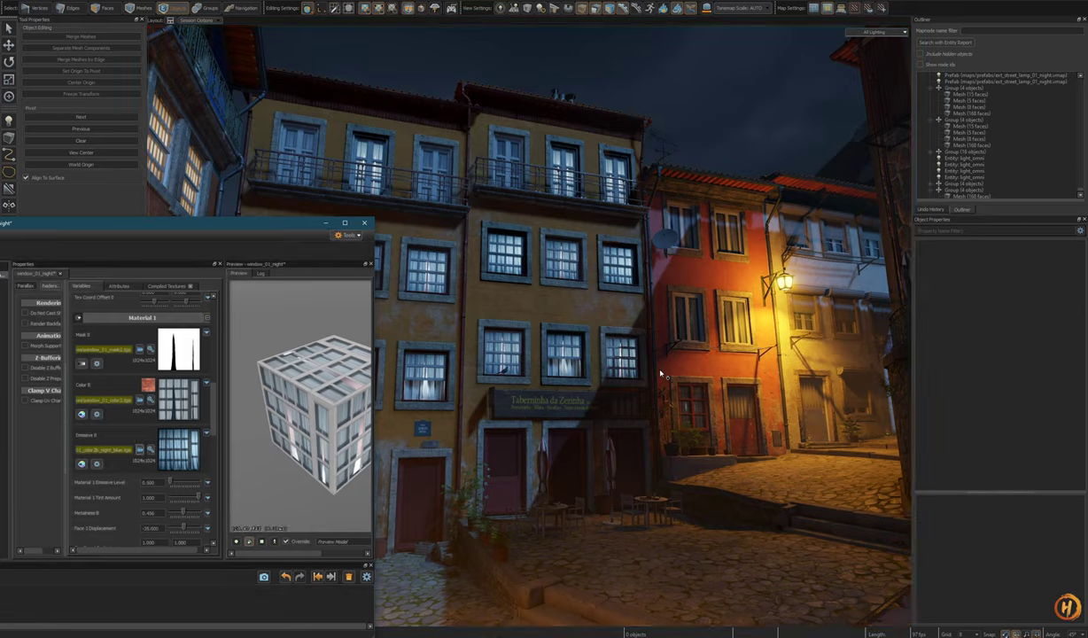
drag(147, 239, 306, 196)
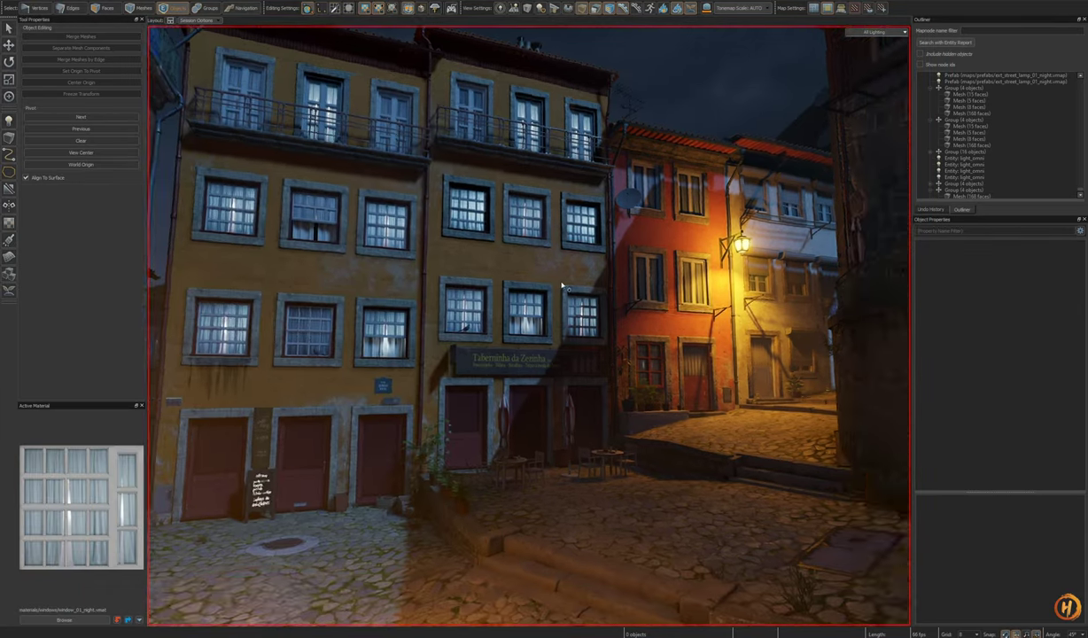
scroll(529, 326, down, 5)
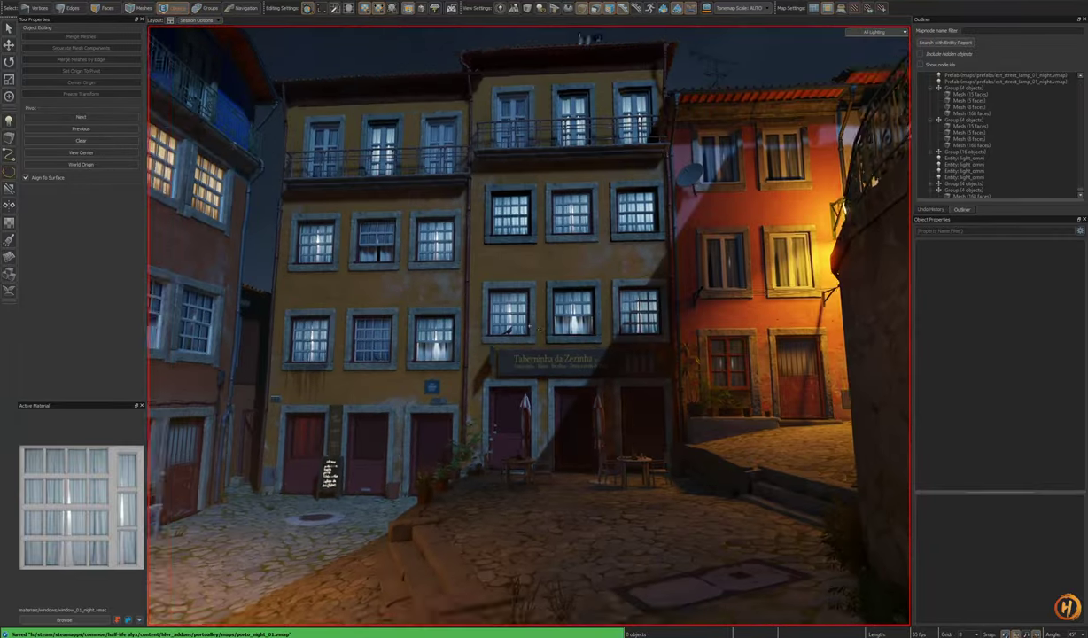
key(w)
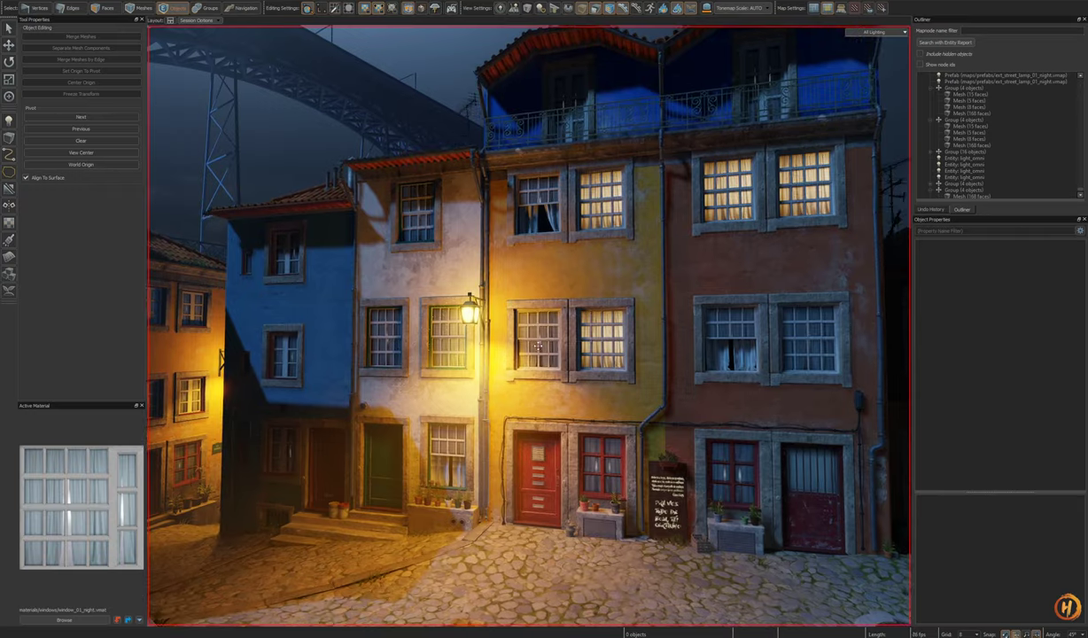
click(552, 354)
key(h)
key(ctrl+z)
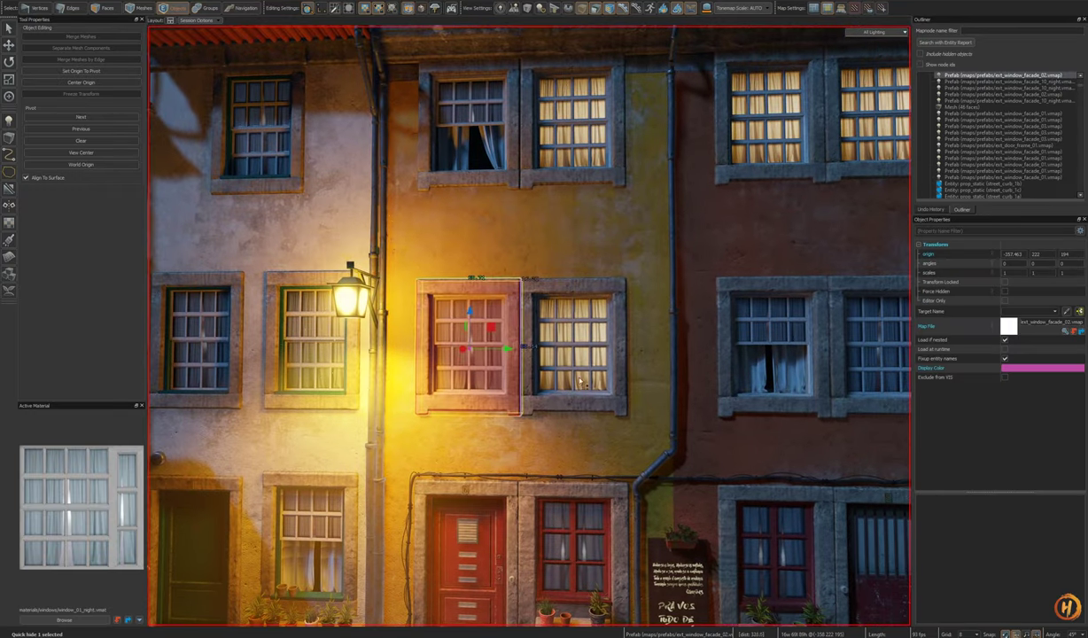
click(595, 371)
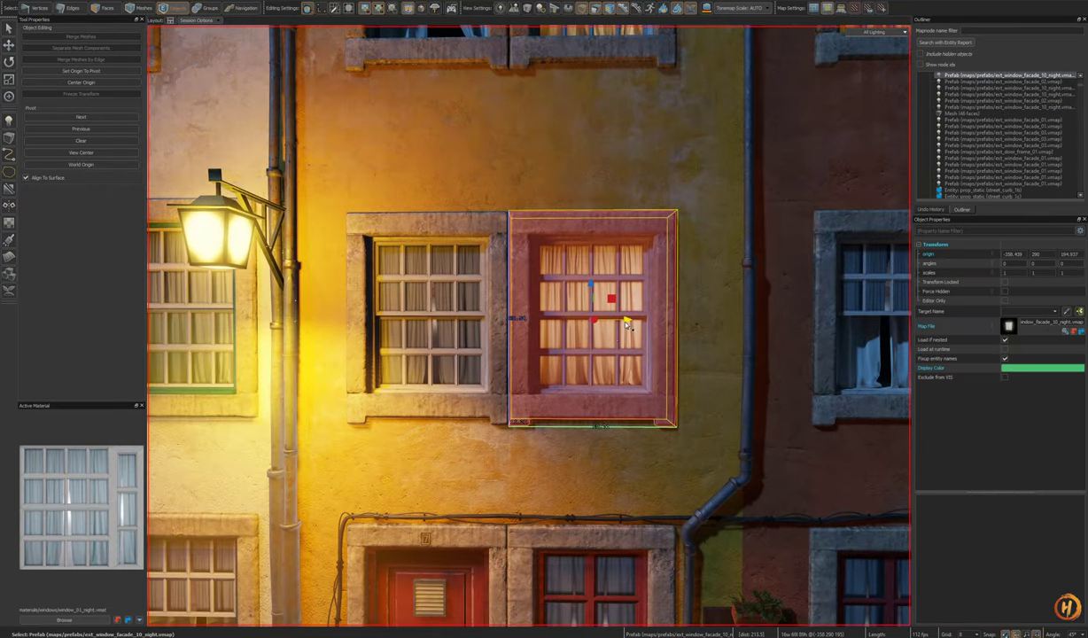
drag(612, 323, 705, 323)
key(ctrl+z)
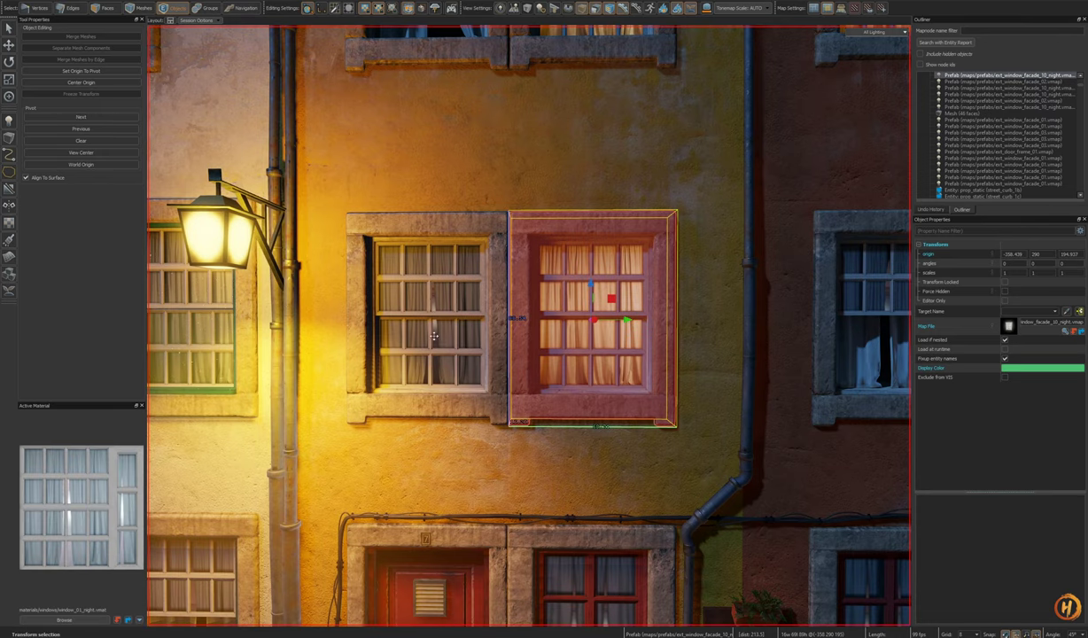
- Select the unlit middle-floor window beside the street lamp and open its prefab file ext_window_facade_02.vmap
click(452, 346)
key(a)
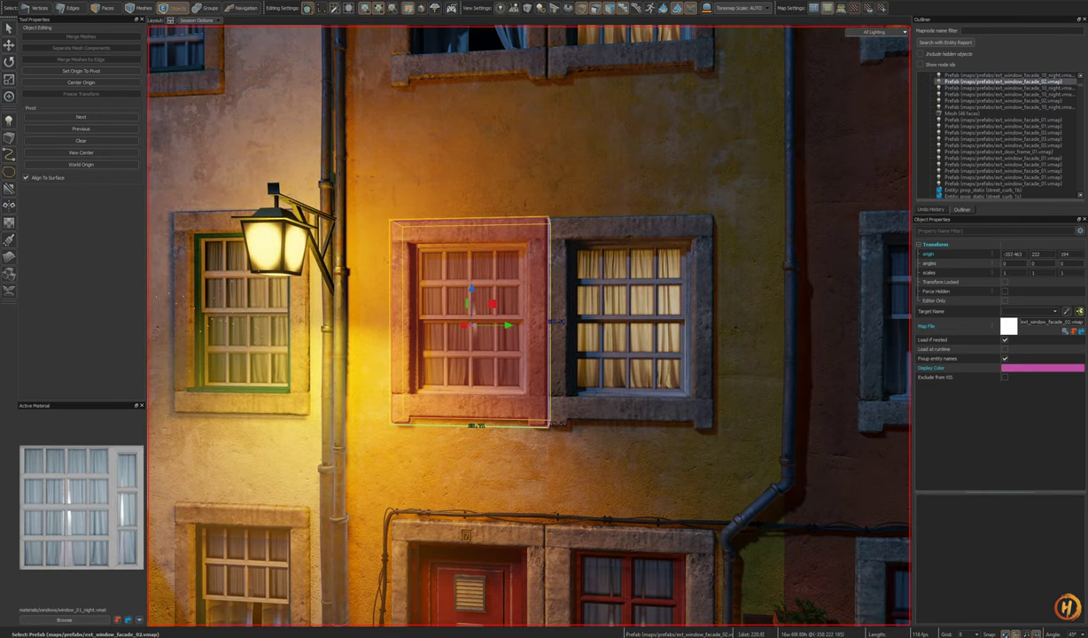
key(ctrl+o)
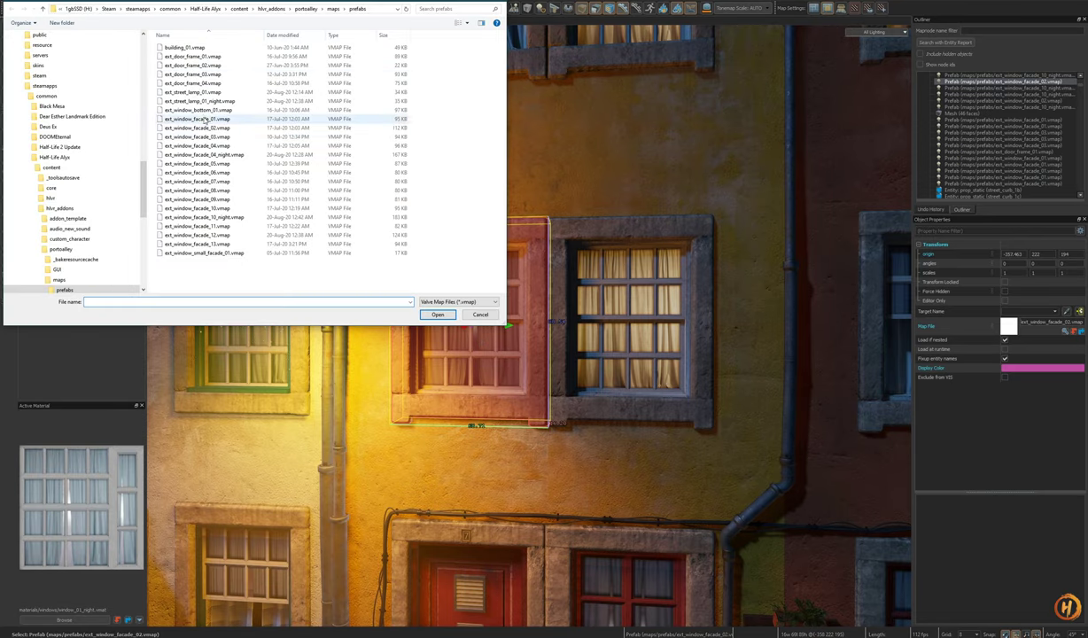
click(198, 129)
double_click(210, 132)
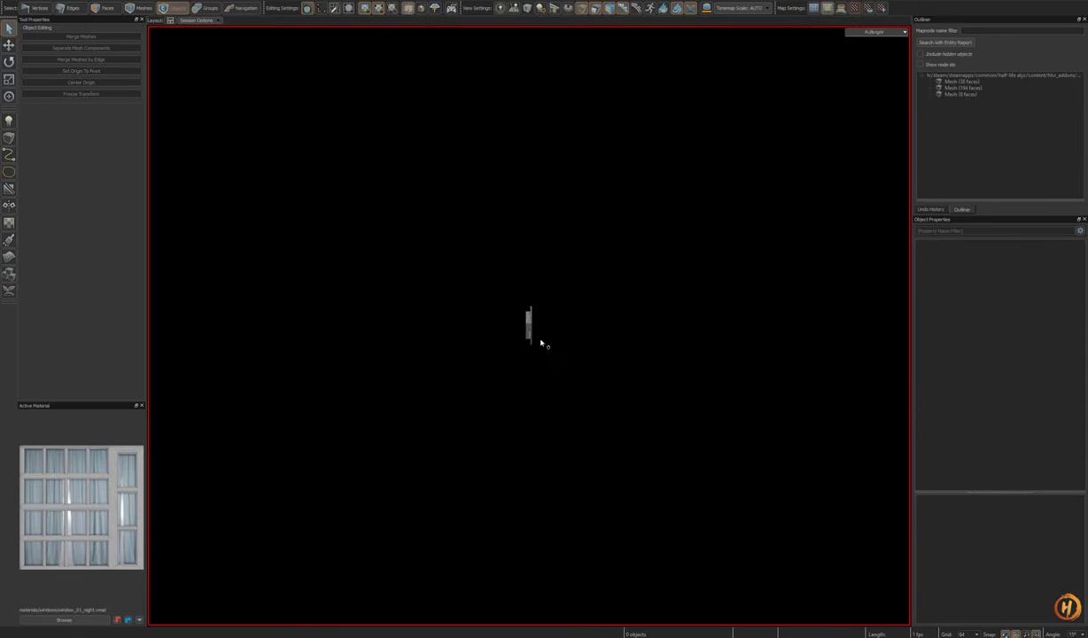
- Save a copy of the window prefab as ext_window_facade_02_night.vmap
click(530, 329)
key(shift+a)
alt+drag(532, 332, 770, 381)
click(769, 381)
click(13, 2)
click(42, 55)
key(ctrl+shift+s)
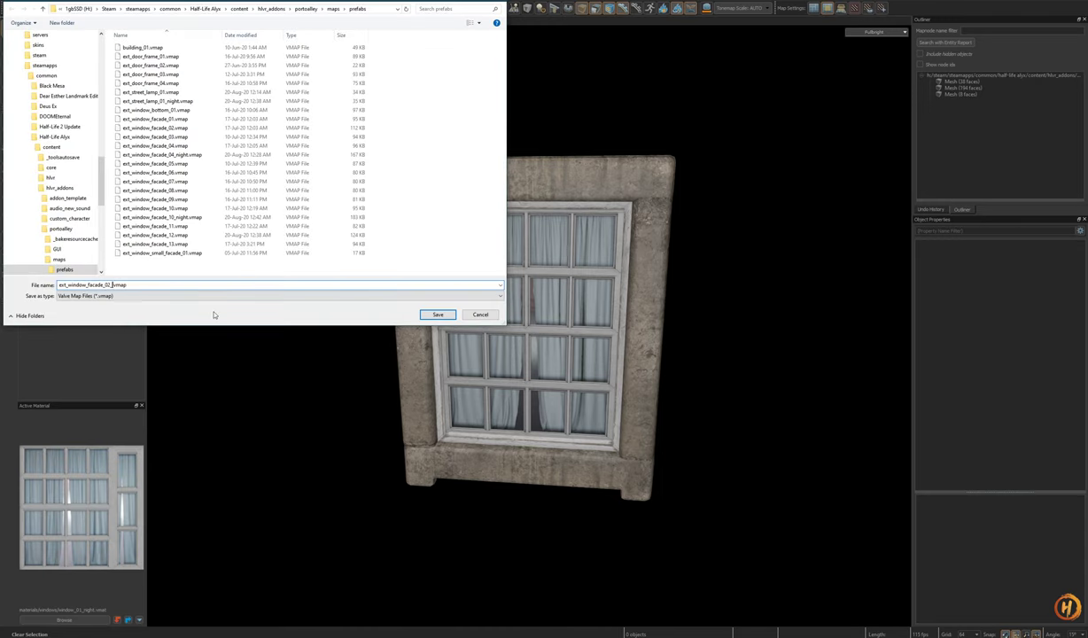
click(438, 316)
- Return to the night street map and switch the selected facade_02 window prefabs to ext_window_facade_02_night.vmap
click(16, 1)
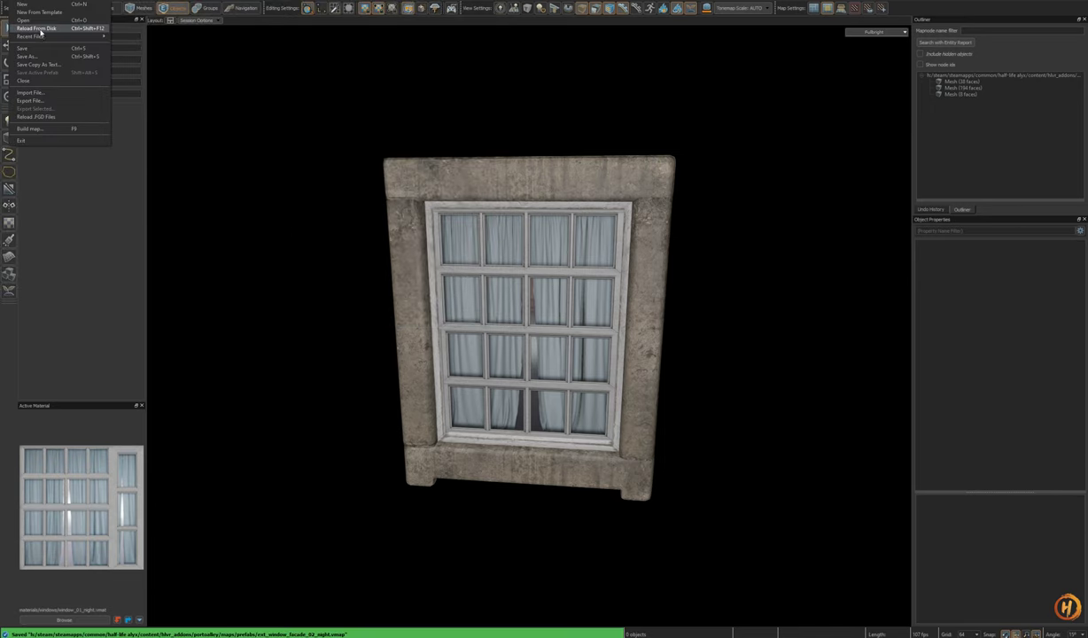
mouse_move(54, 37)
click(168, 110)
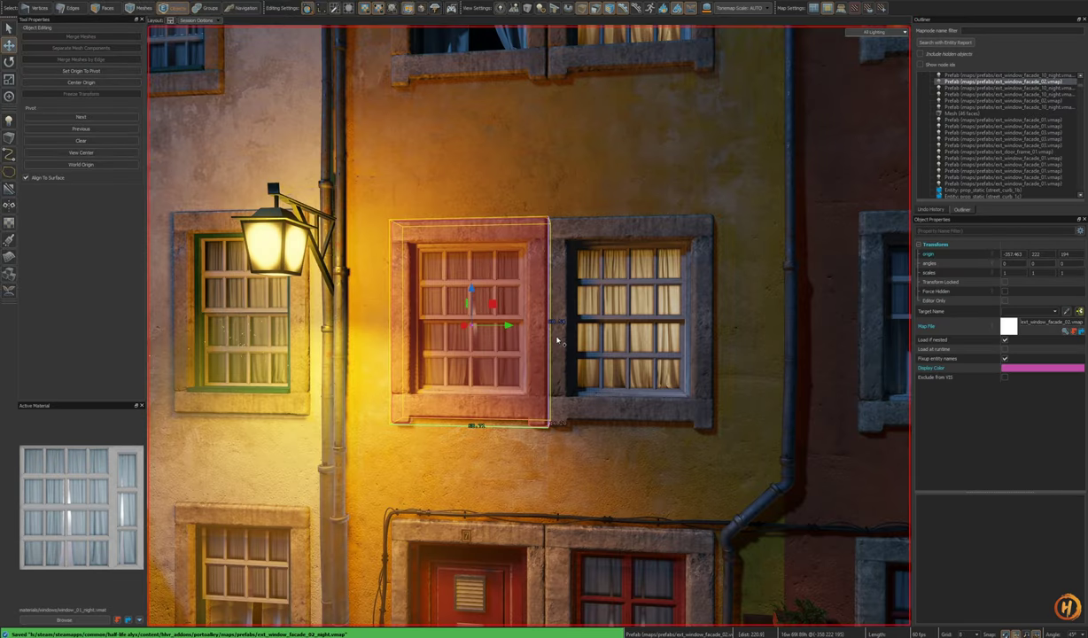
key(shift+a)
right_drag(519, 359, 505, 283)
key(s)
right_drag(529, 326, 301, 333)
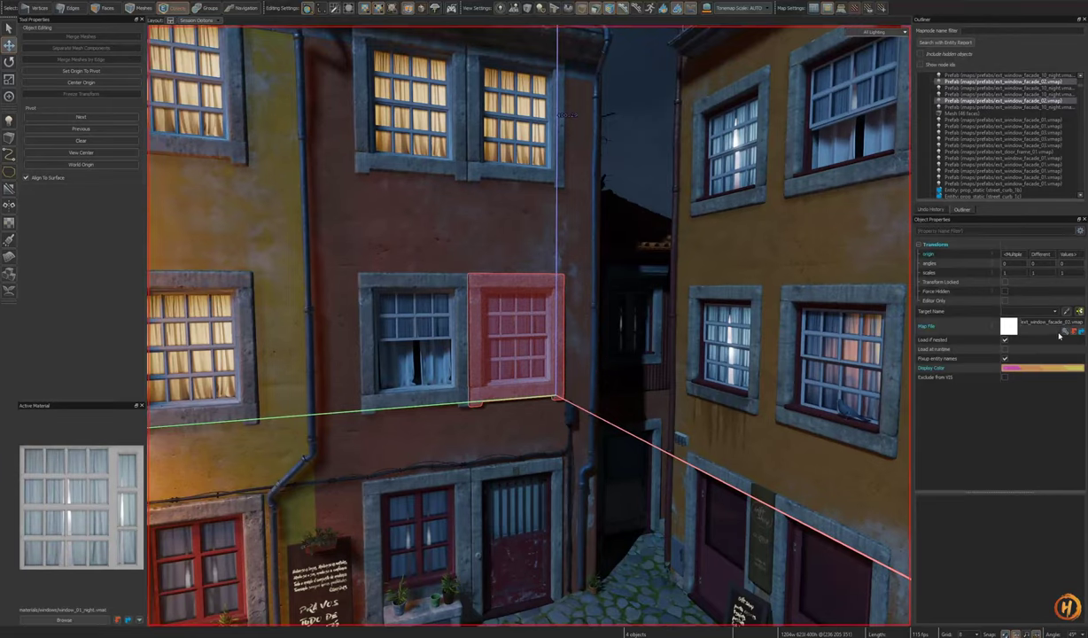
click(1062, 333)
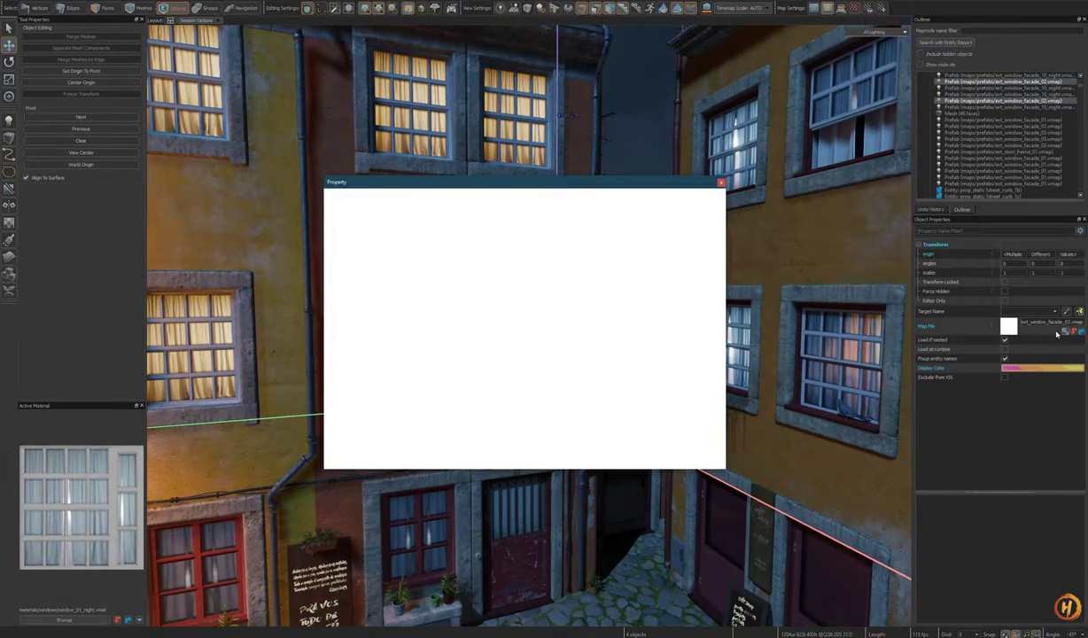
click(708, 462)
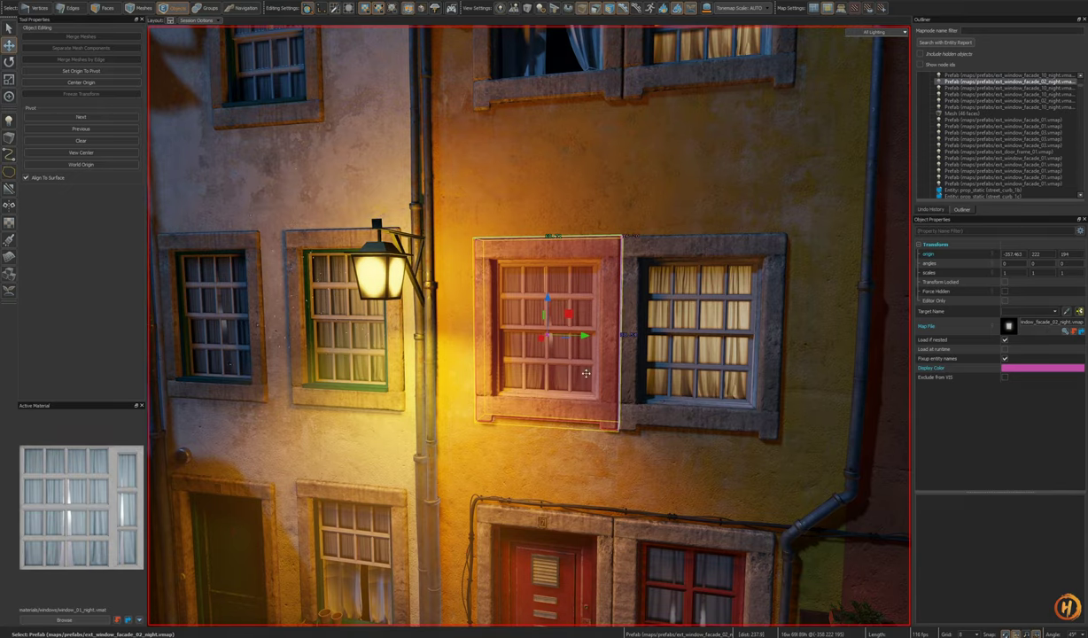
- Select the window mesh inside the lamp-side night prefab and start saving the window_01_night material under a new name
double_click(535, 377)
click(535, 376)
key(w)
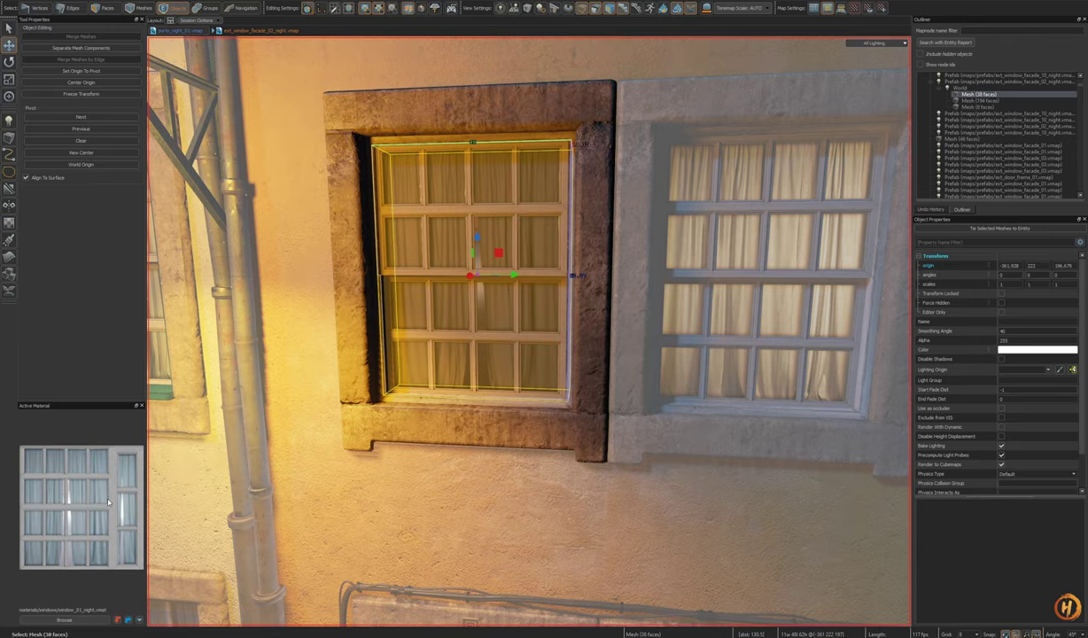
right_click(77, 519)
click(115, 359)
drag(336, 195, 330, 159)
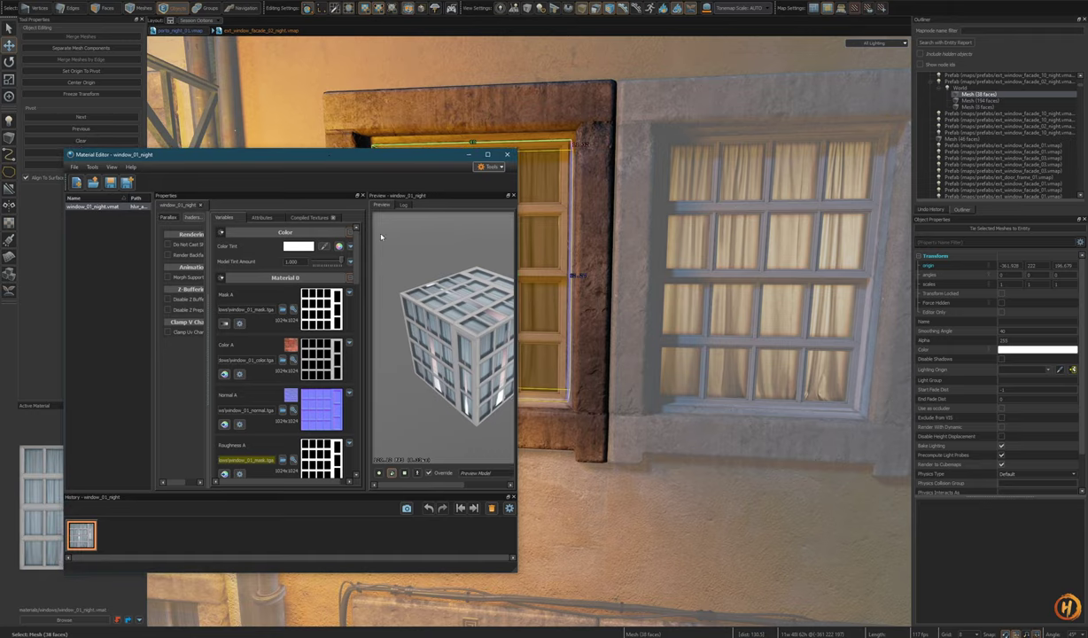
right_click(98, 211)
click(132, 244)
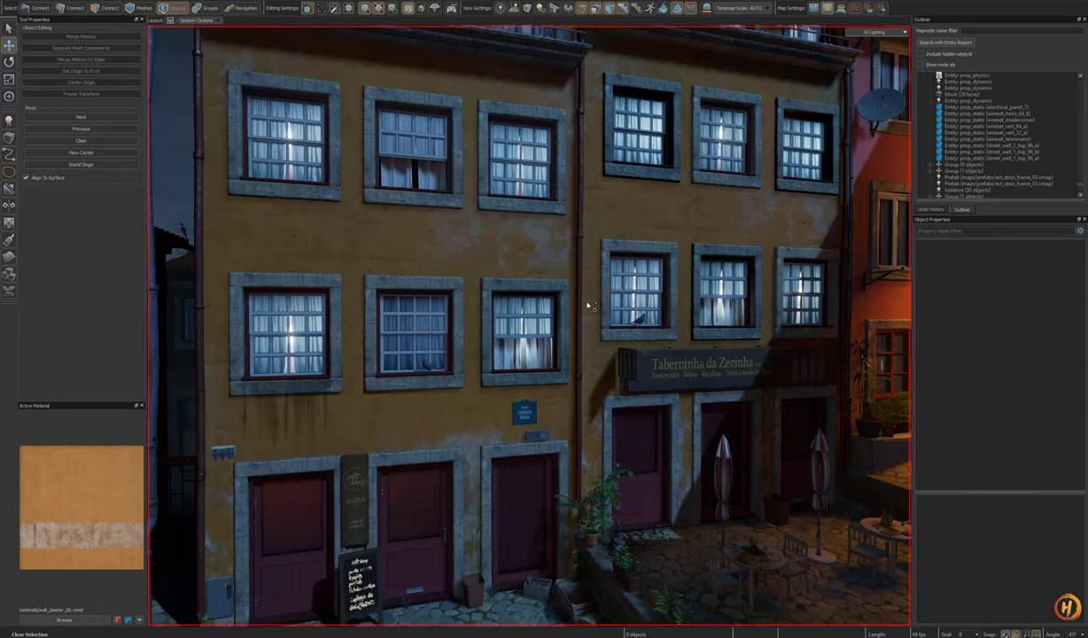
- Compare the materials used by the facade windows and make window_01_night the active material
key(shift+g)
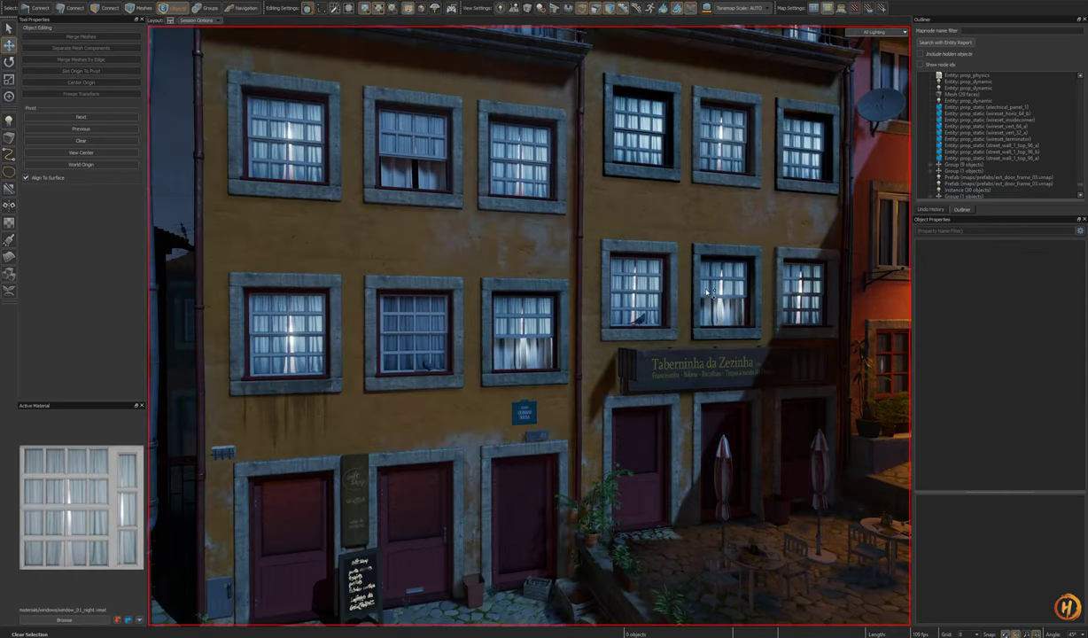
click(652, 147)
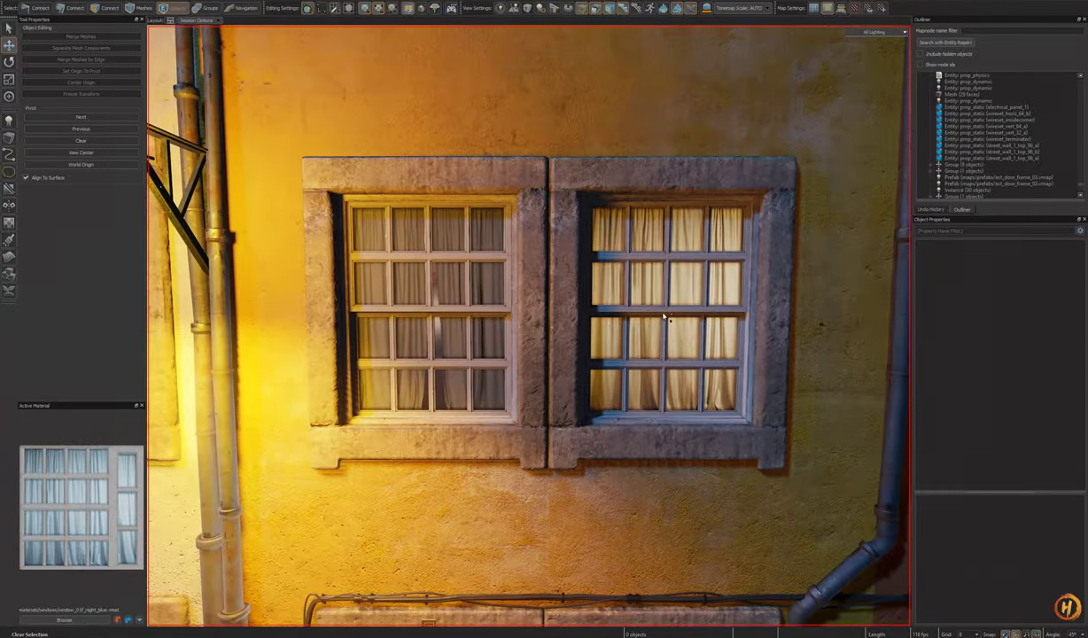
click(445, 334)
right_click(104, 498)
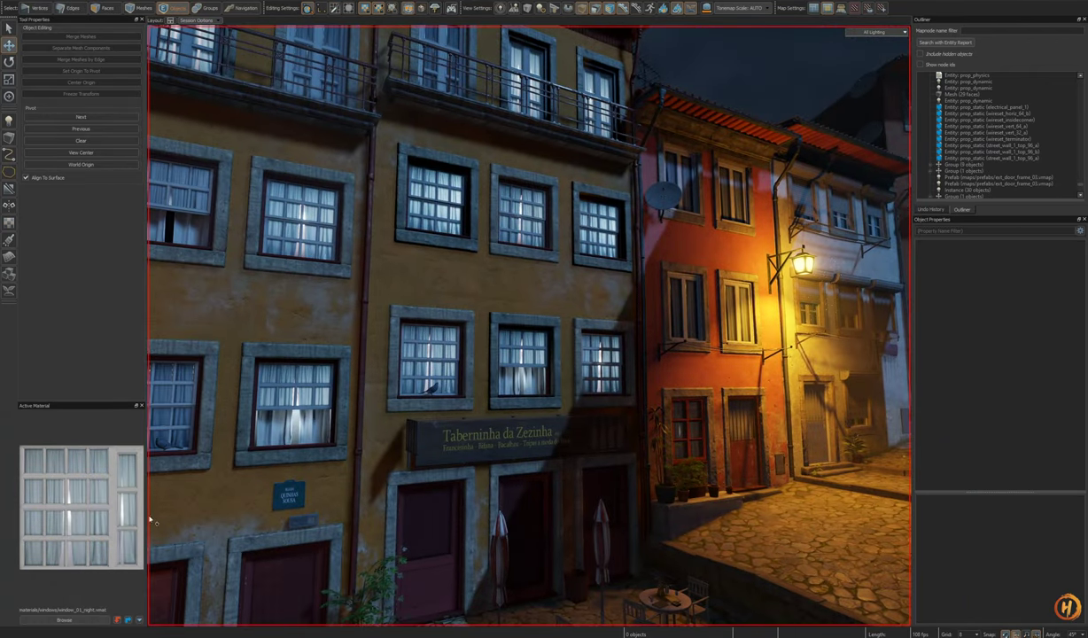
- Open window_01_night for editing and save a copy as window_01_night_orange.vmat
right_click(107, 479)
click(112, 484)
right_click(101, 210)
click(129, 246)
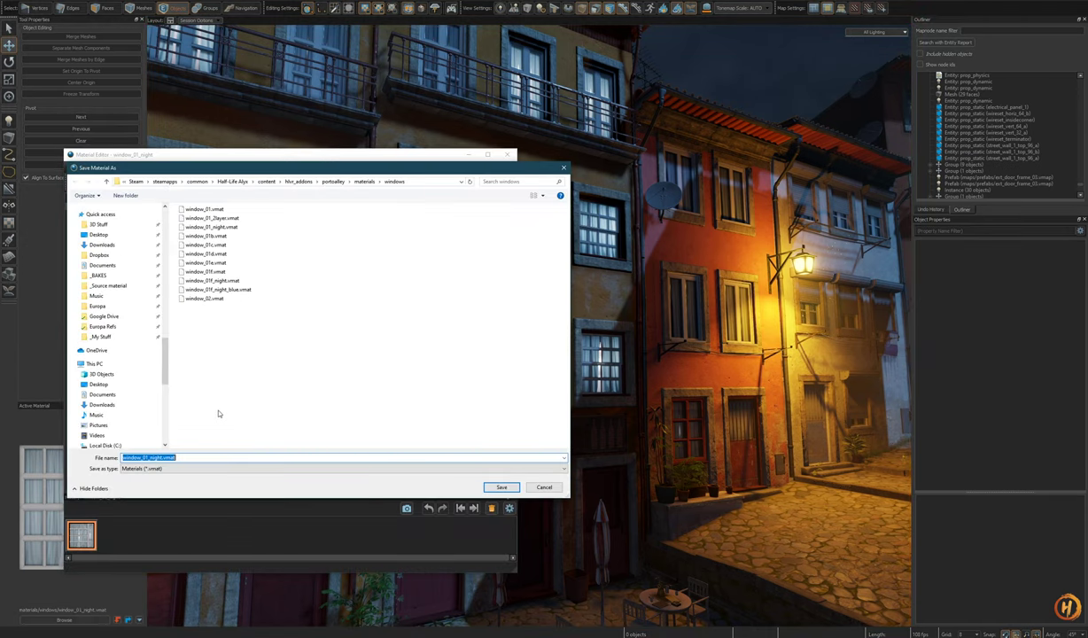
key(Right)
text(_orange)
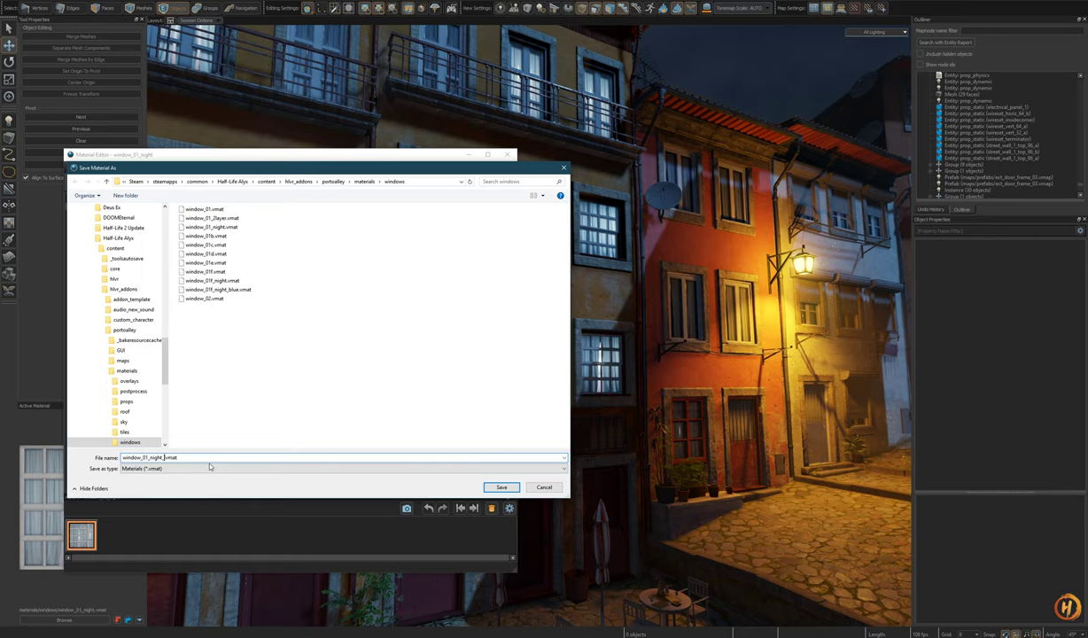
click(504, 488)
- Set the Emissive B texture of window_01_night_orange to window_01_color2b_night.tga
drag(358, 276, 357, 358)
scroll(355, 358, down, 1)
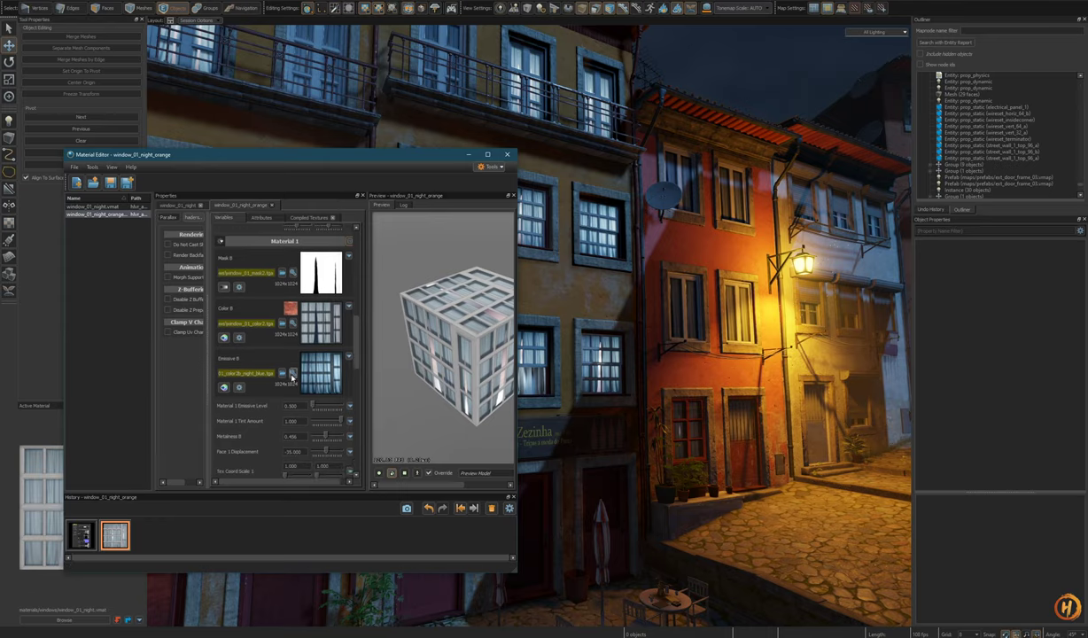
click(292, 375)
text(orange)
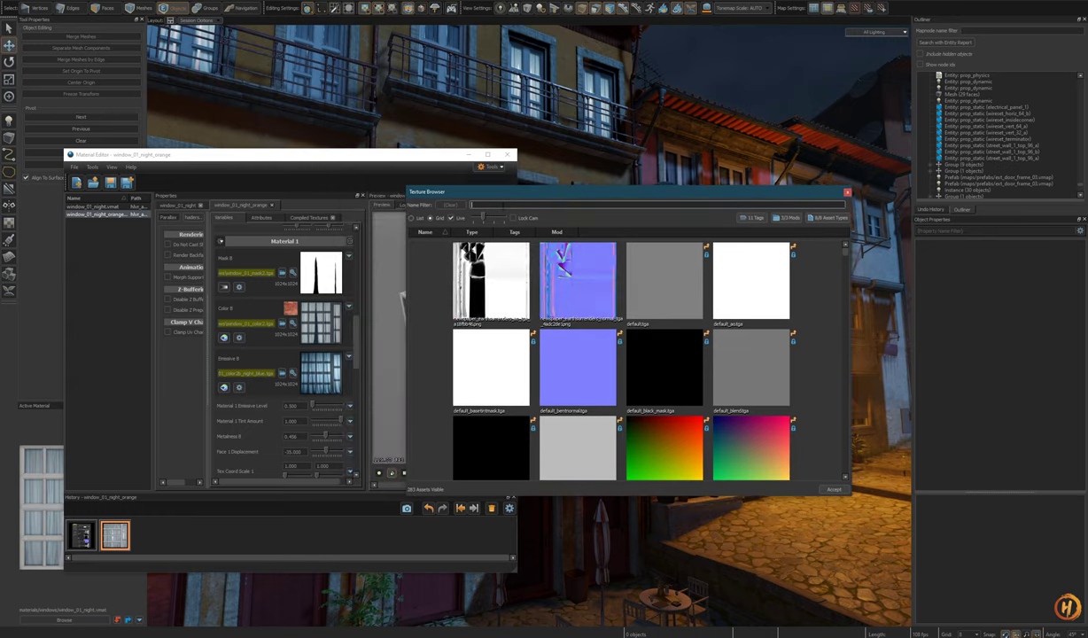
text(window)
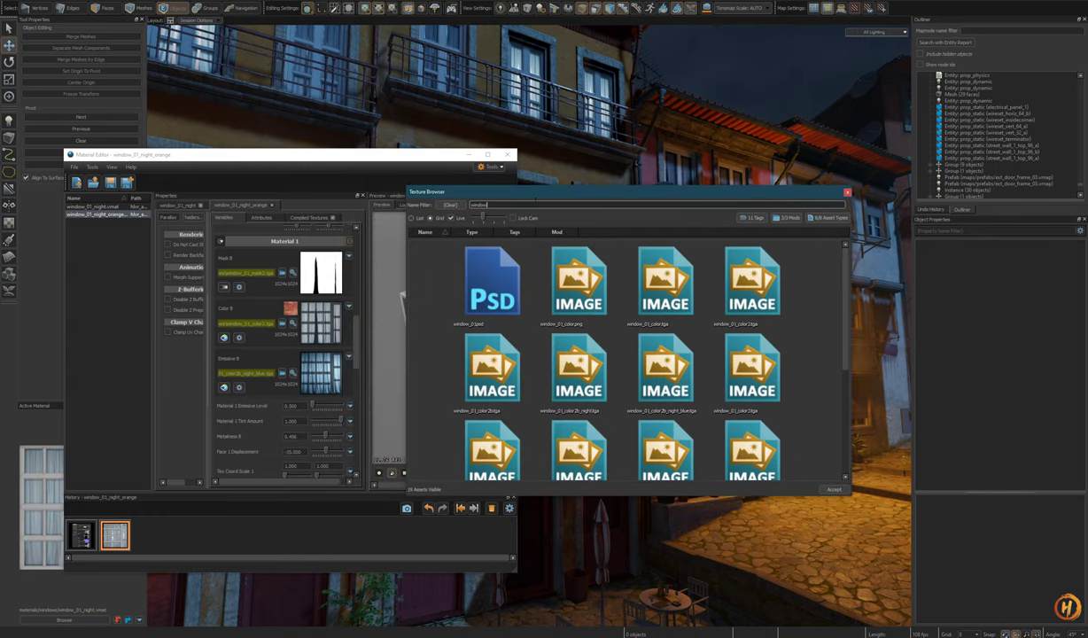
click(785, 218)
click(615, 224)
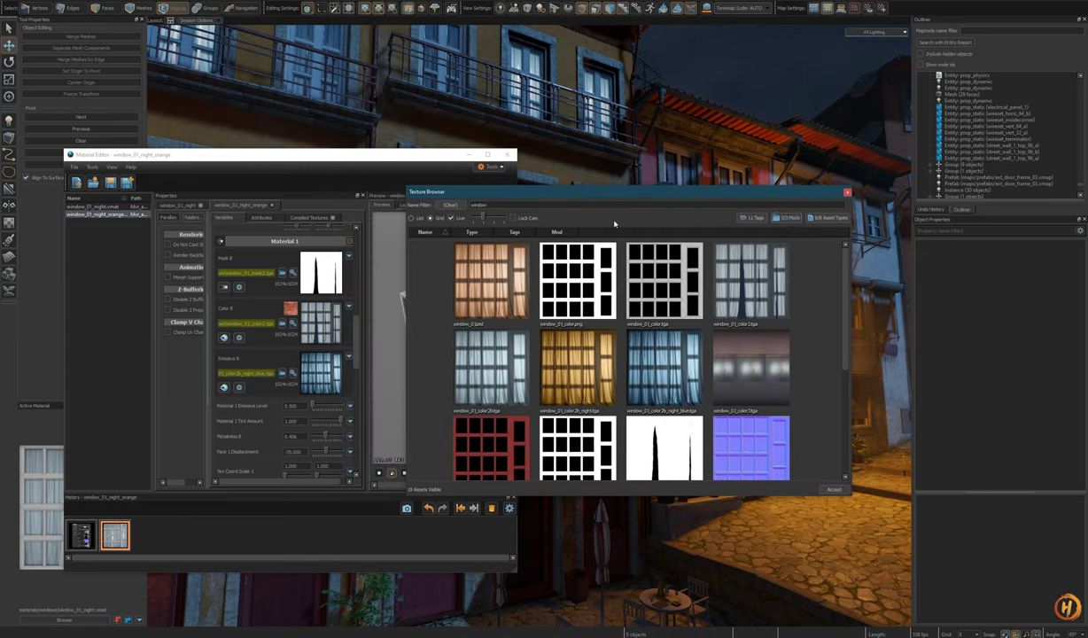
double_click(587, 374)
click(833, 489)
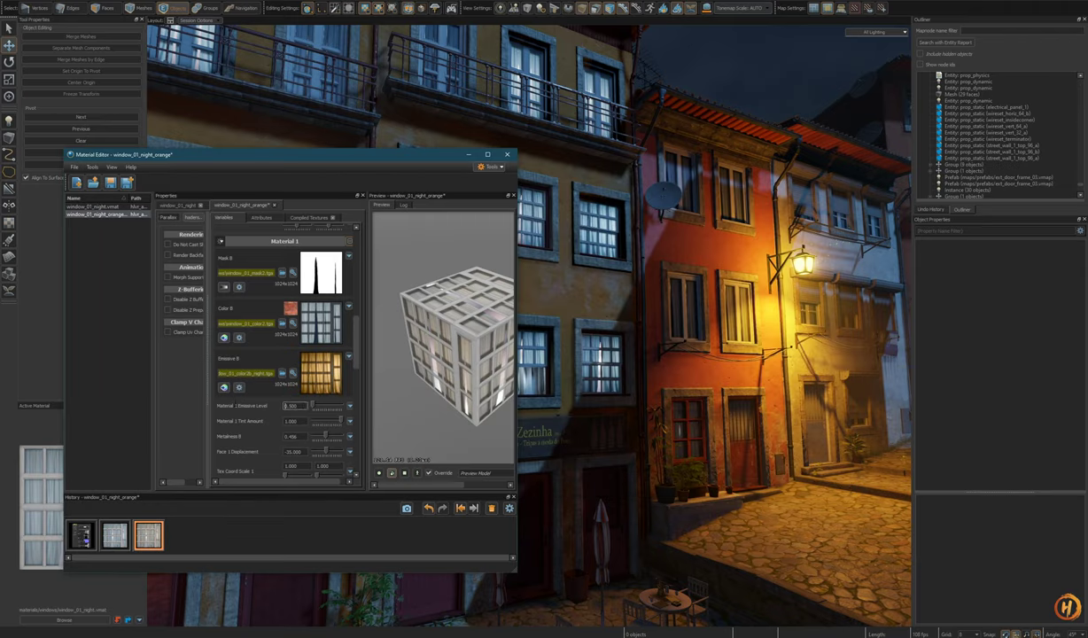
- Set the Material 1 Emissive Level of window_01_night_orange to 1, save the material and close the material editor
key(Return)
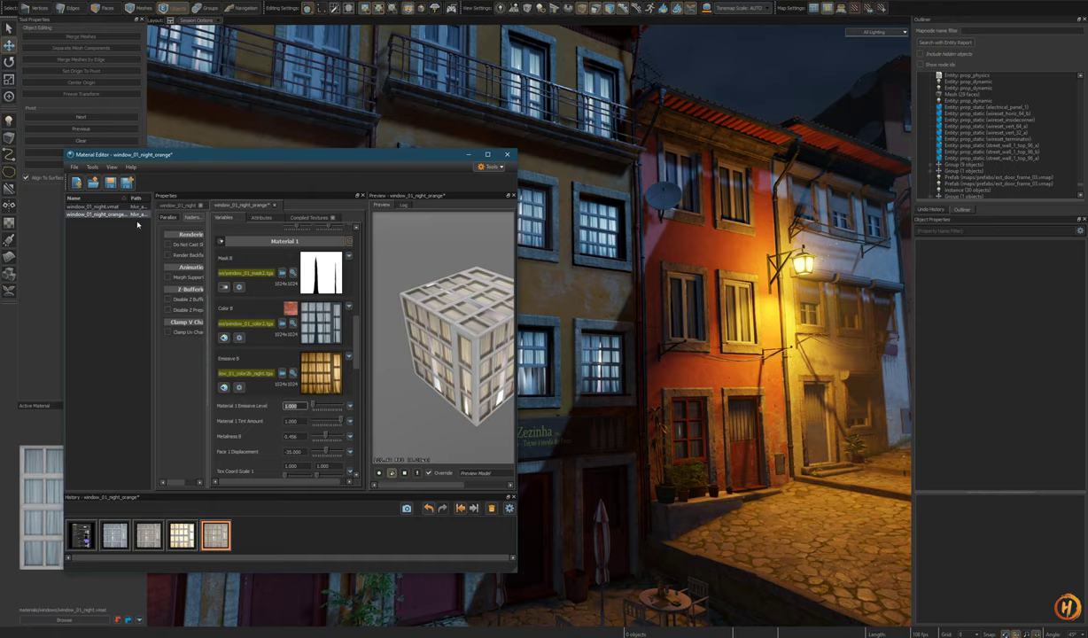
key(Return)
key(ctrl+s)
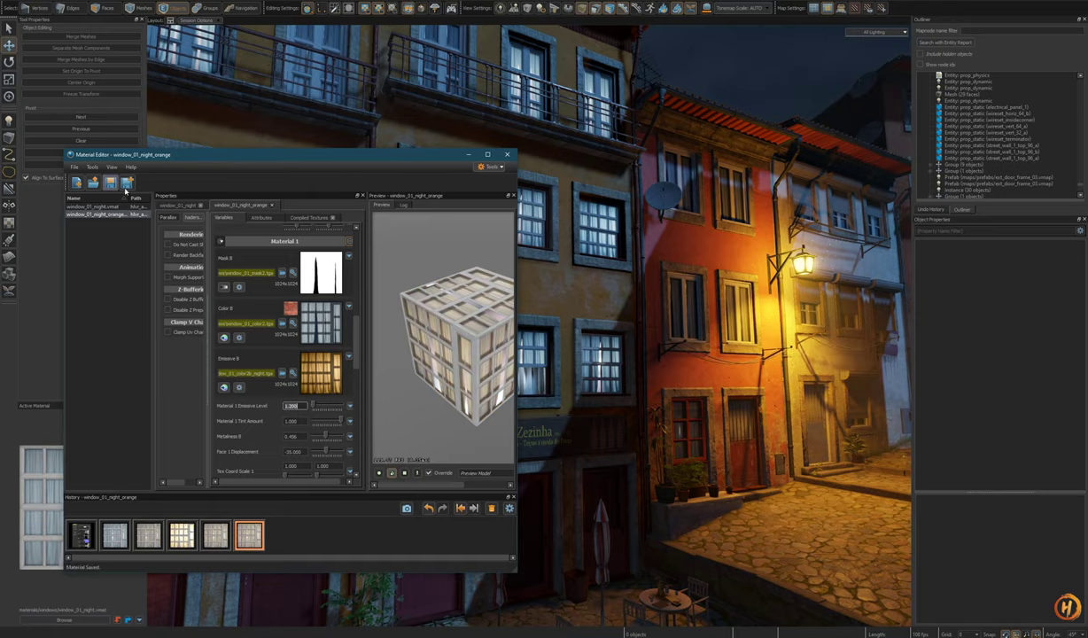
click(509, 158)
- Open the ext_window_facade_02_night prefab beside the street lamp on the yellow facade and select its window pane mesh
right_drag(598, 360, 597, 360)
click(597, 360)
double_click(598, 360)
click(519, 394)
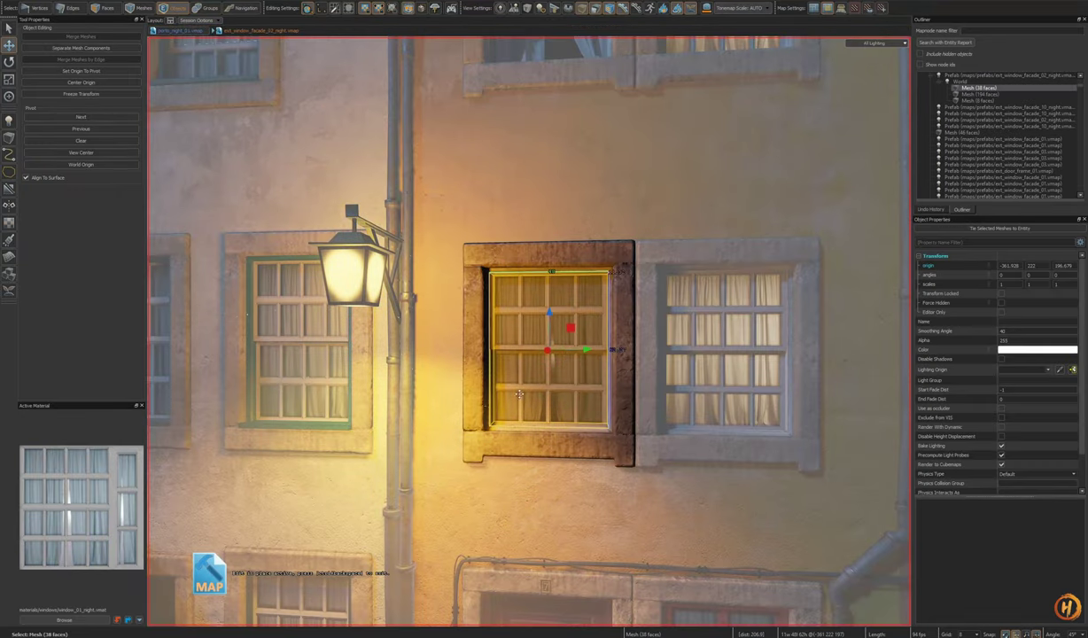
- Make window_01_night_orange the active material, apply it to the selected window pane mesh and leave the prefab
click(89, 618)
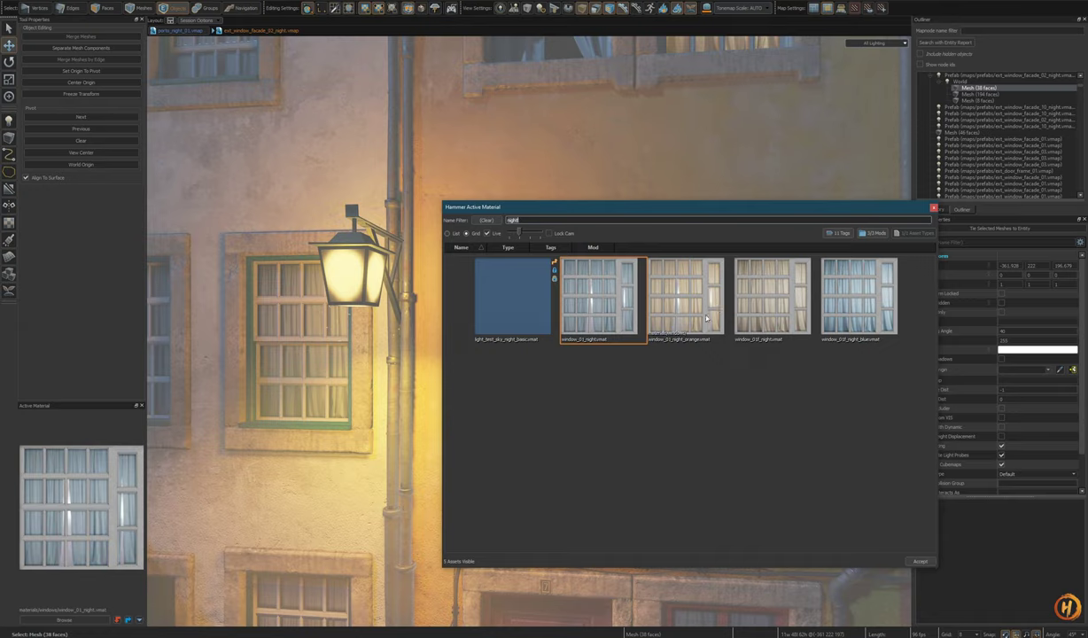
click(763, 317)
click(700, 314)
key(Right)
key(Left)
mouse_move(695, 207)
mouse_down()
mouse_move(709, 567)
mouse_move(702, 187)
mouse_up()
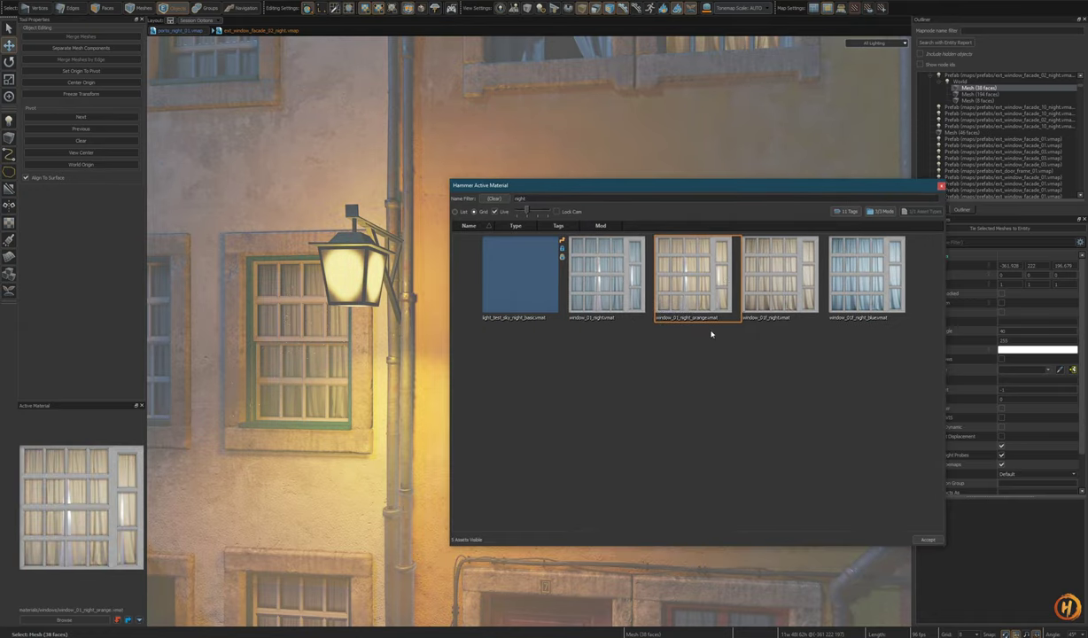
click(926, 538)
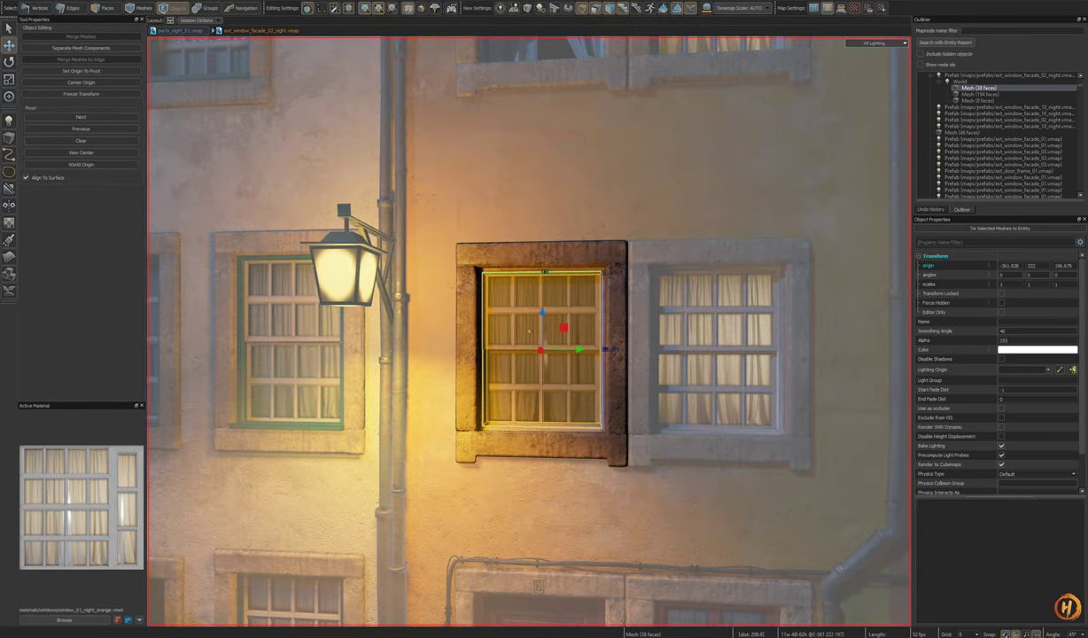
key(3)
key(Escape)
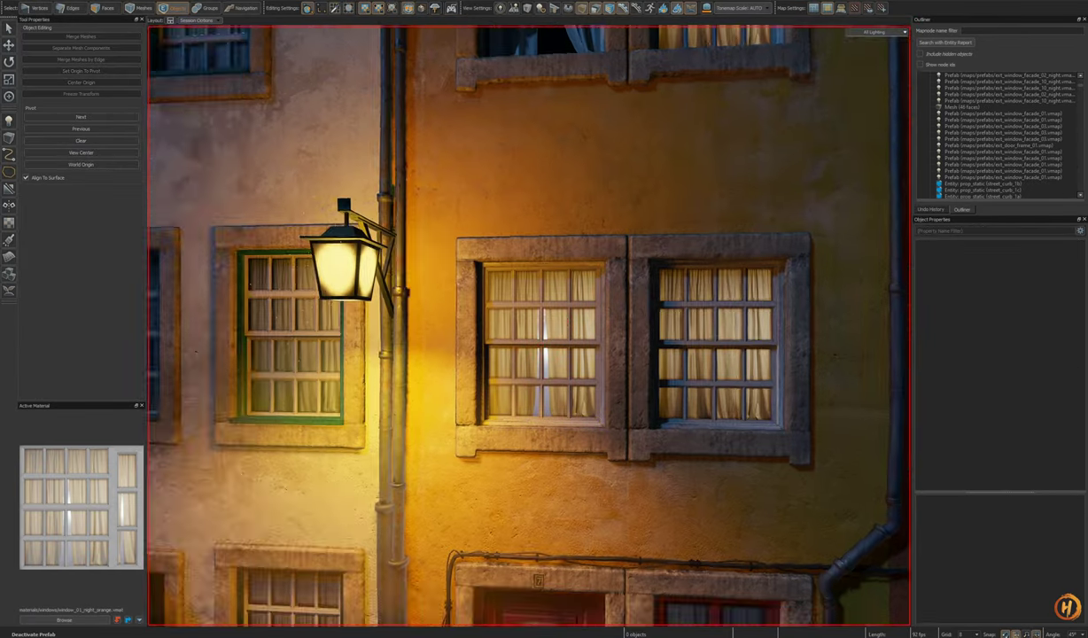
- Examine the orange-lit windows across the lamp-side facades from close up and from across the street
key(s)
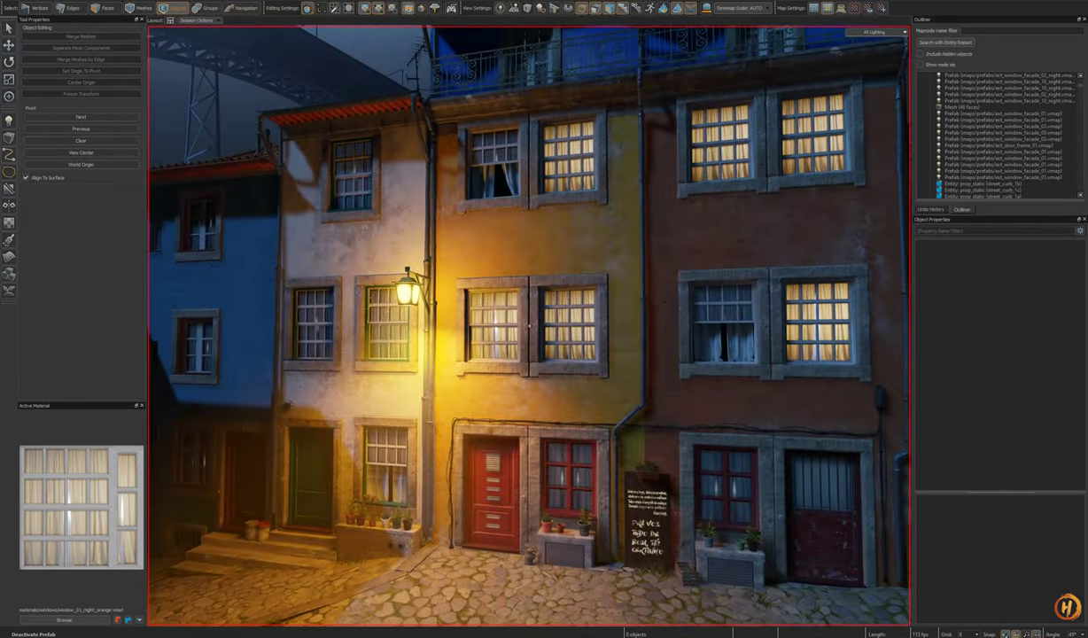
key(w)
key(w)
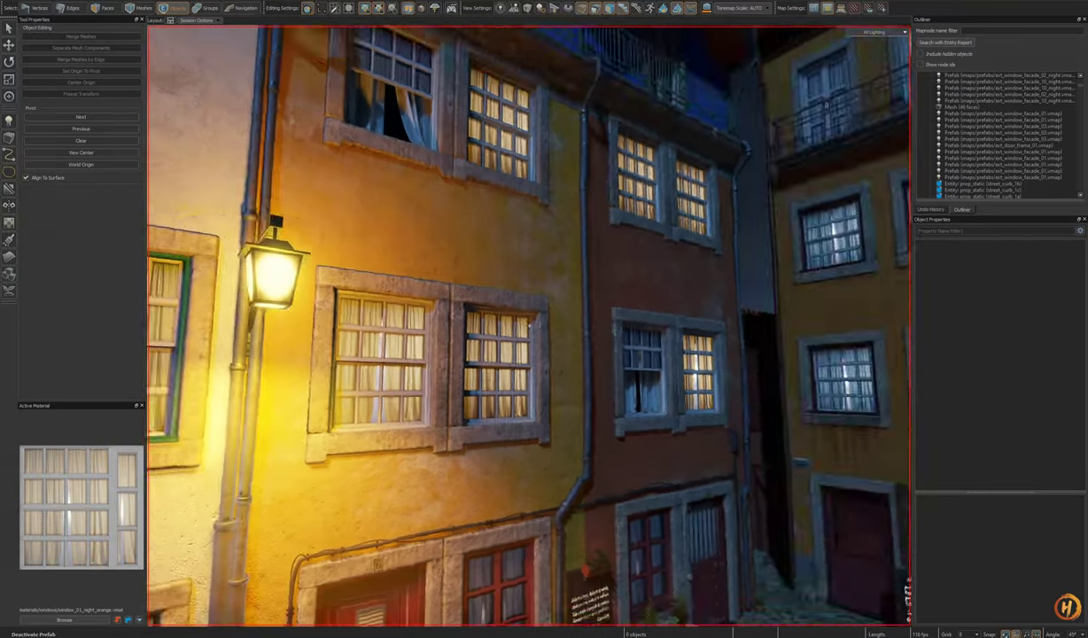
scroll(529, 325, down, 8)
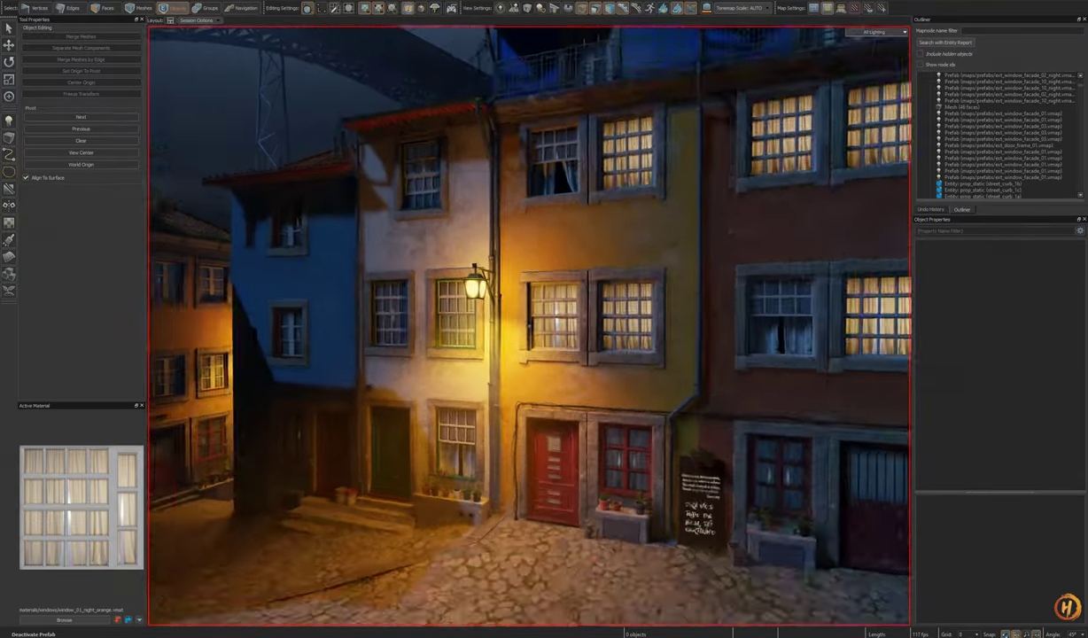
key(s)
key(w)
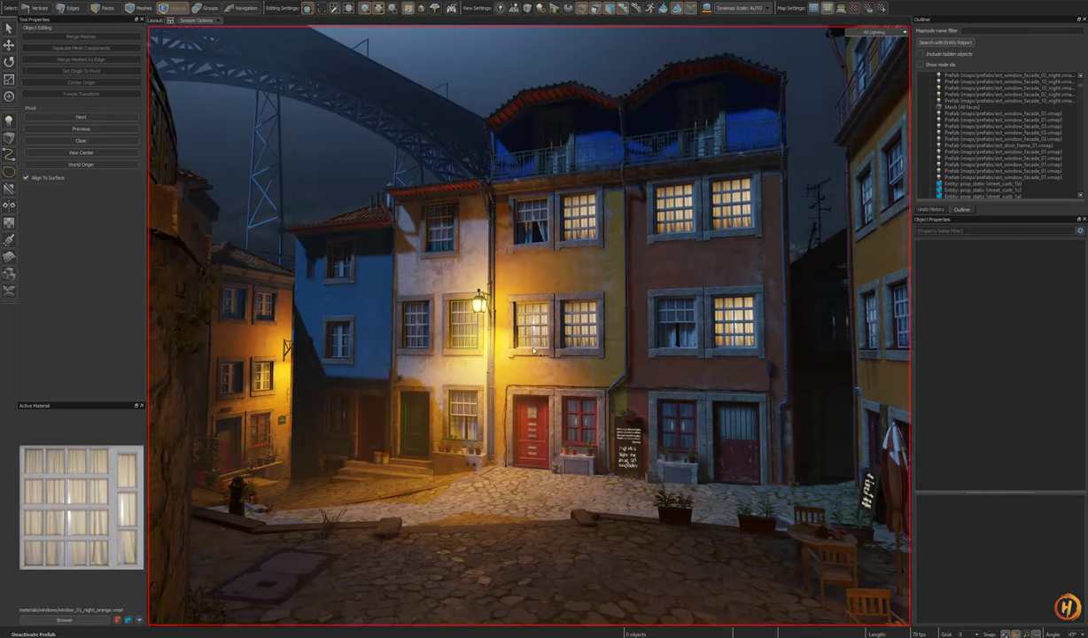
click(533, 330)
right_drag(538, 349, 612, 380)
key(Escape)
- Open the lit middle-floor window prefab on the red facade and open the active window_01_night_orange material for editing
key(w)
scroll(571, 378, up, 5)
double_click(606, 376)
click(606, 376)
scroll(613, 380, up, 1)
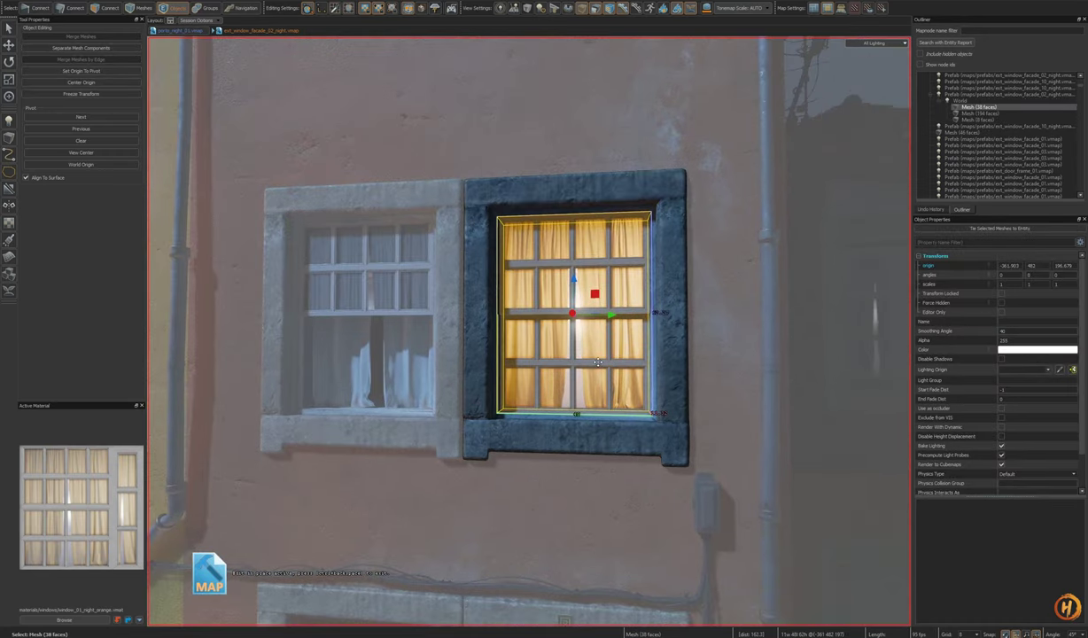
key(Escape)
right_click(114, 470)
click(200, 473)
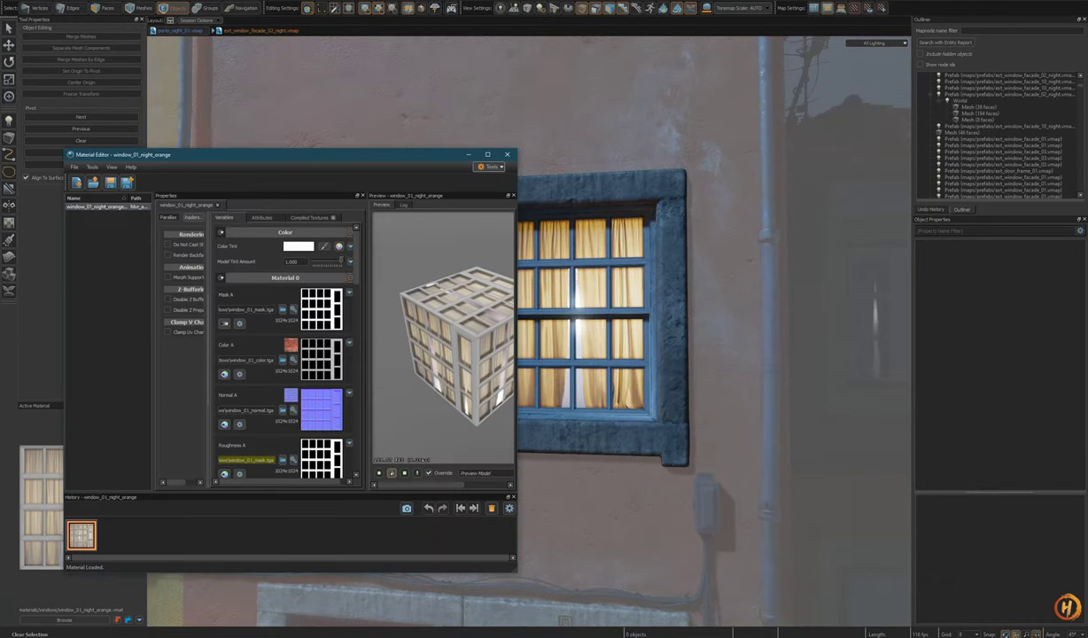
- Set the Material 2 Emissive Level of window_01_night_orange to 100 and save the material
drag(342, 157, 290, 95)
scroll(263, 346, down, 5)
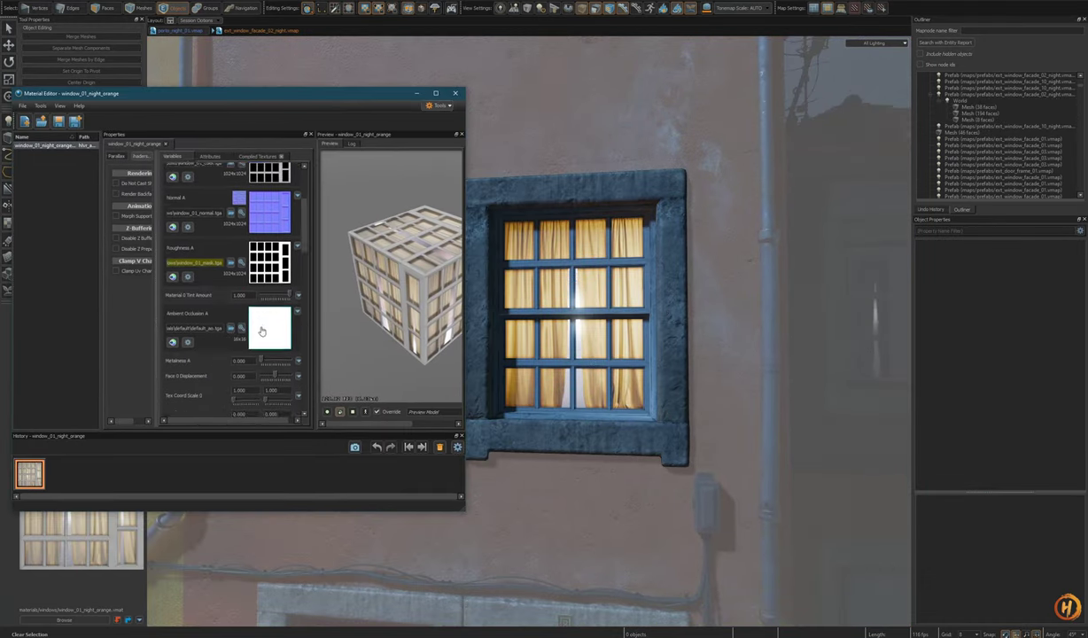
drag(308, 249, 308, 347)
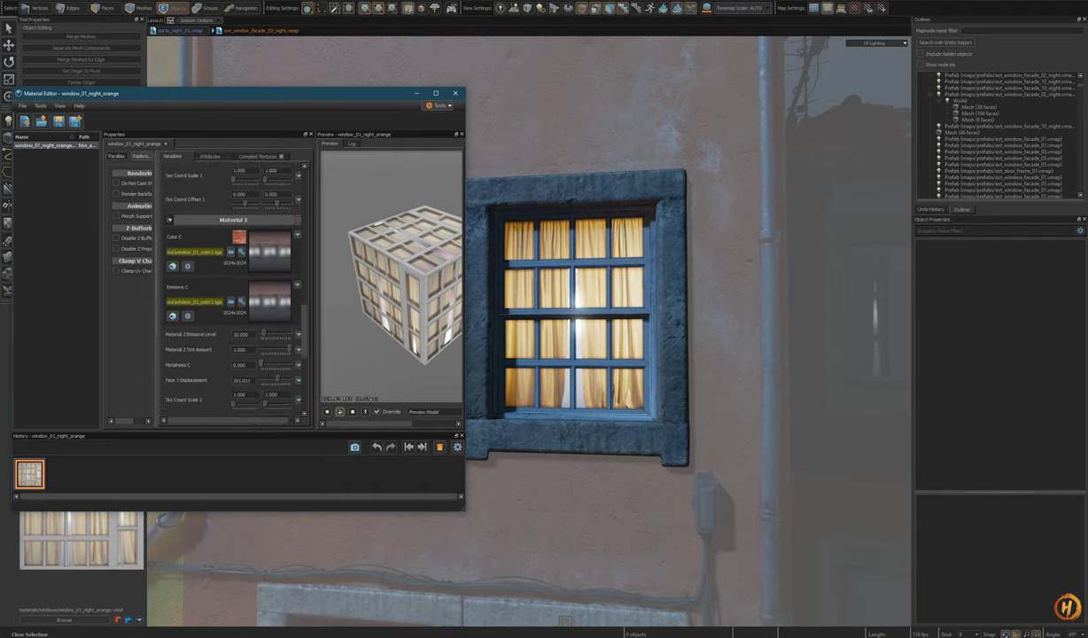
text(0)
key(Return)
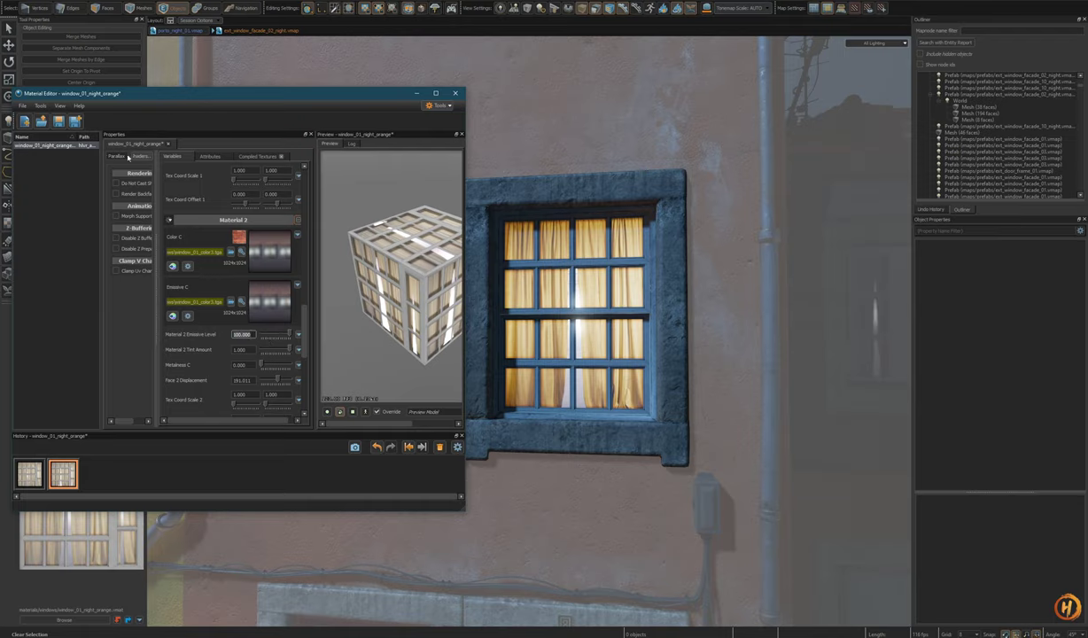
click(58, 123)
- Set the Material 2 Emissive Level of window_01_night_orange to 5 and save the material
text(5)
key(Return)
click(58, 122)
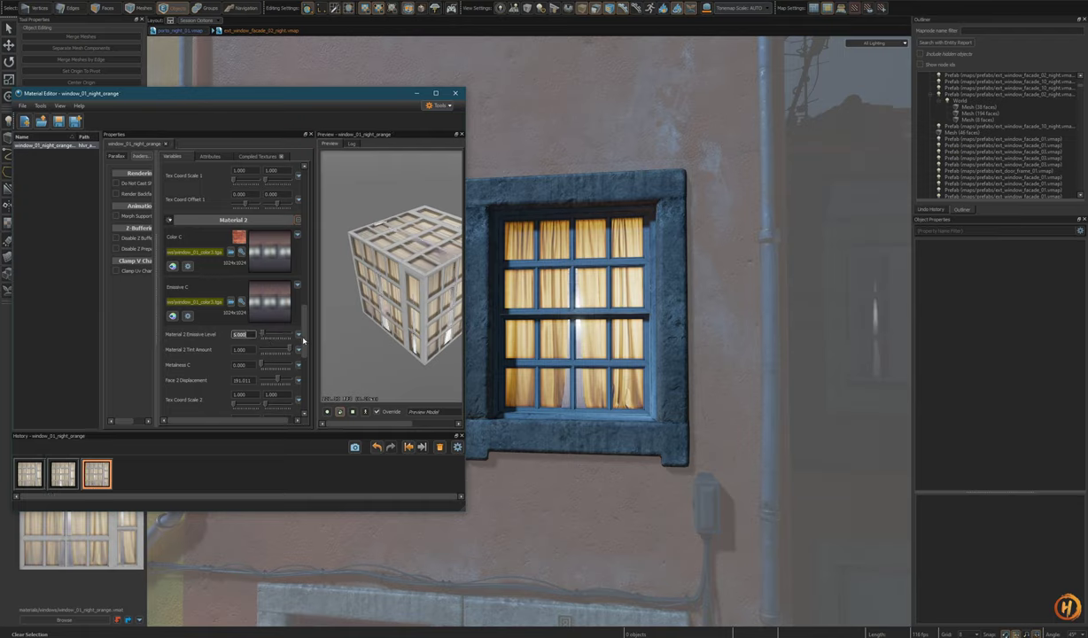
- Set the Face 2 Displacement of window_01_night_orange to about 671.642 while checking the preview, and save the material
mouse_move(278, 379)
mouse_down()
mouse_move(296, 379)
mouse_move(280, 380)
mouse_up()
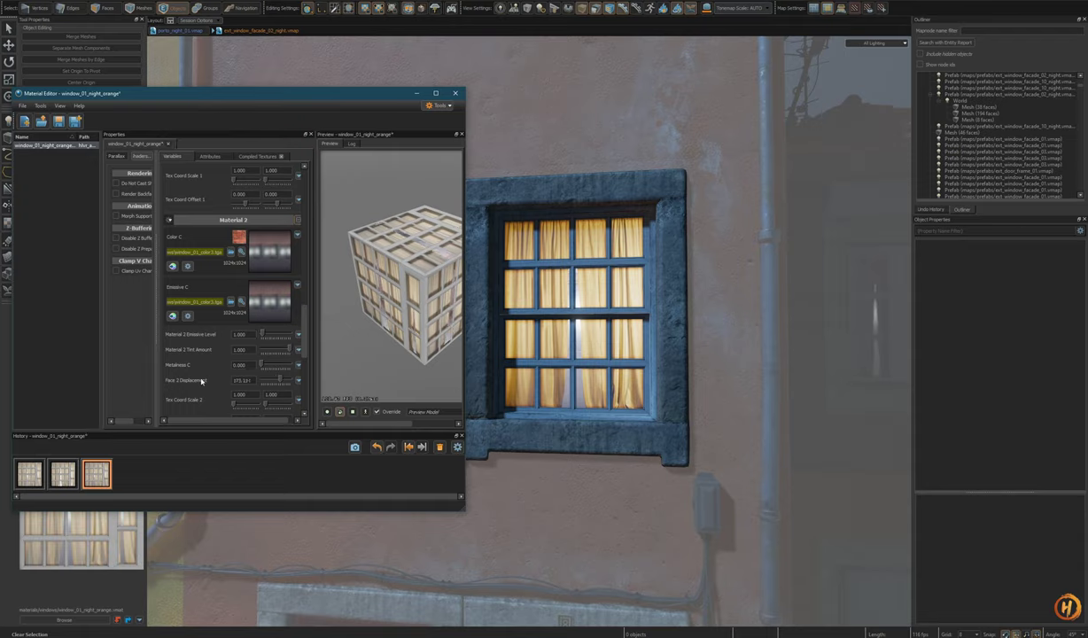
click(298, 382)
click(309, 389)
right_drag(654, 375, 655, 375)
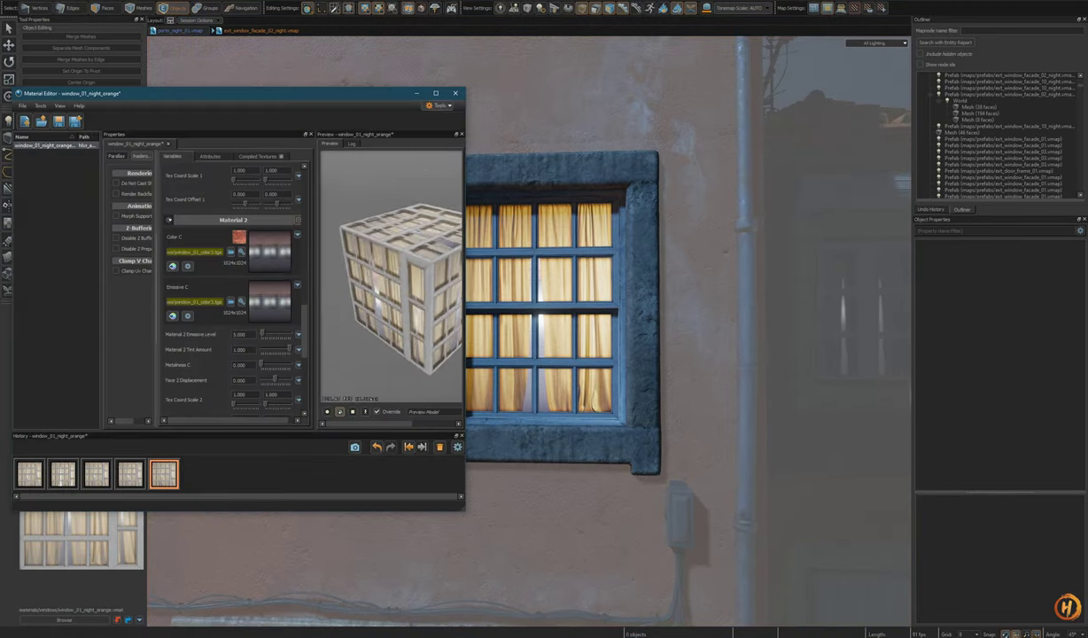
drag(351, 358, 382, 315)
scroll(415, 340, down, 8)
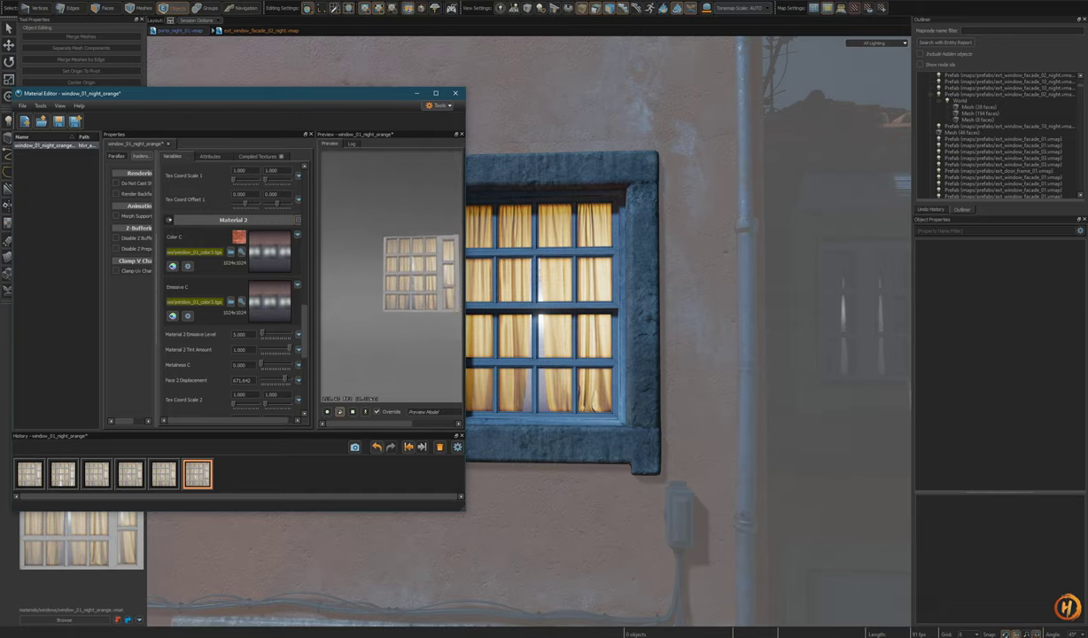
click(58, 122)
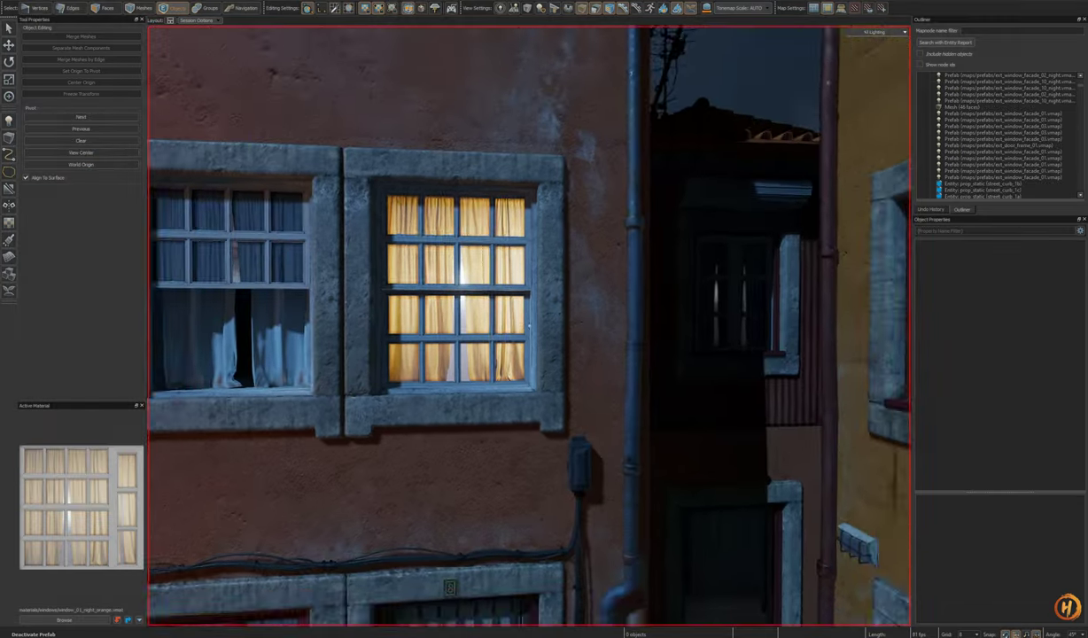
- Switch Emissive C of window_01_night_orange from a texture to a solid colour and set it to orange 205, 133, 63
key(s)
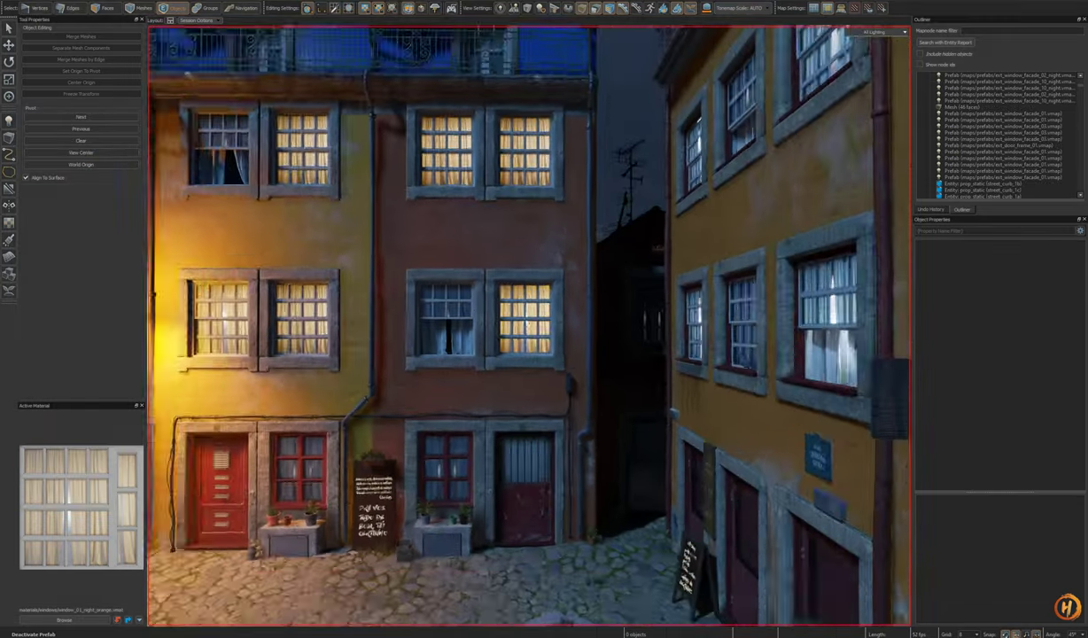
key(w)
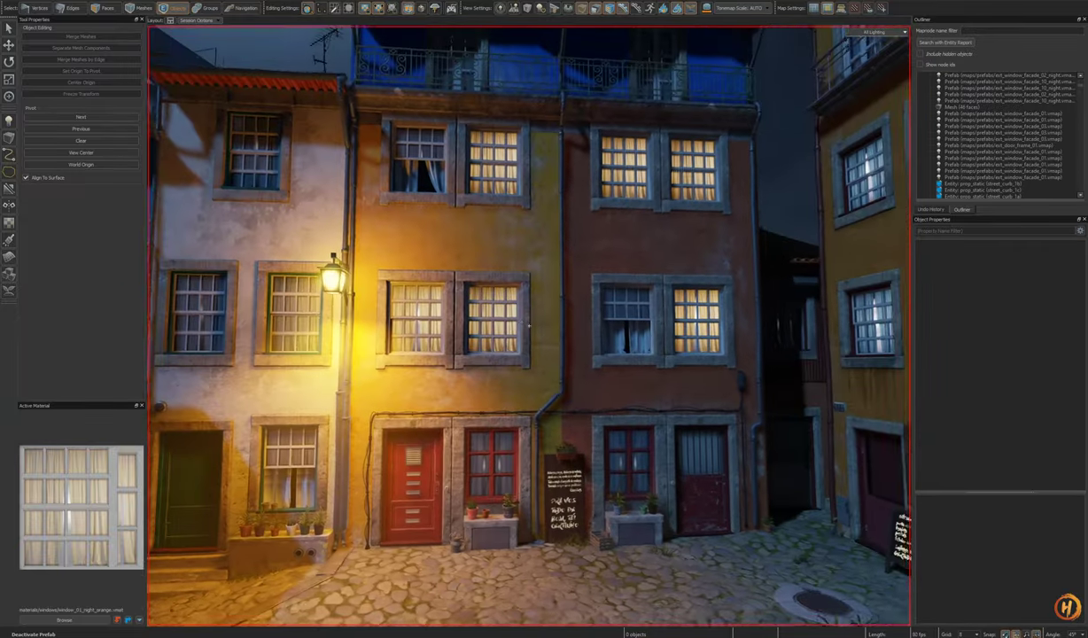
key(alt+Tab)
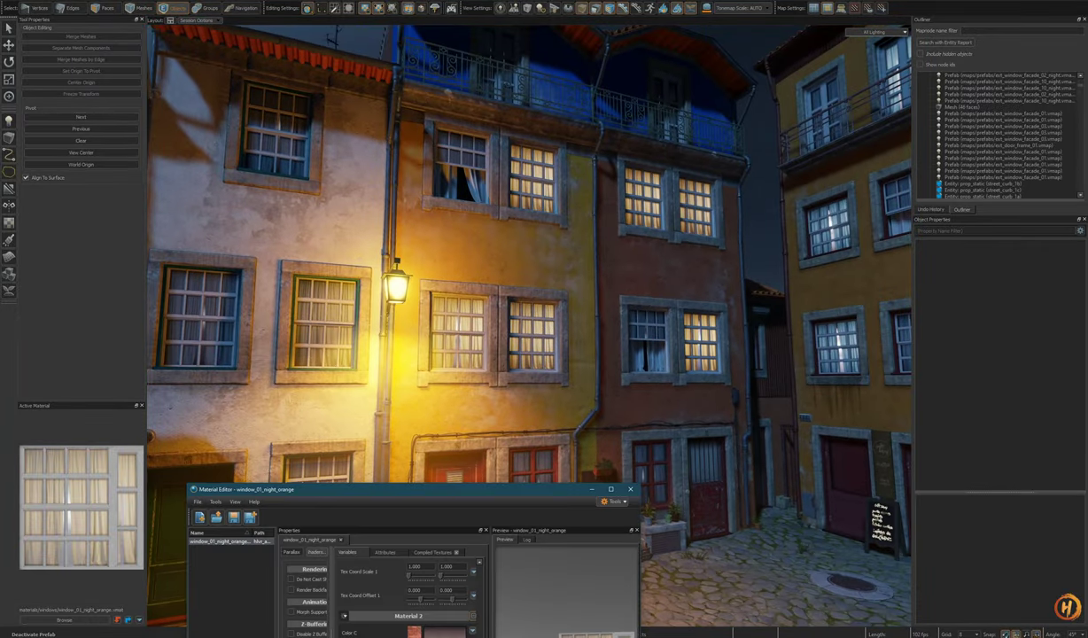
drag(477, 492, 454, 212)
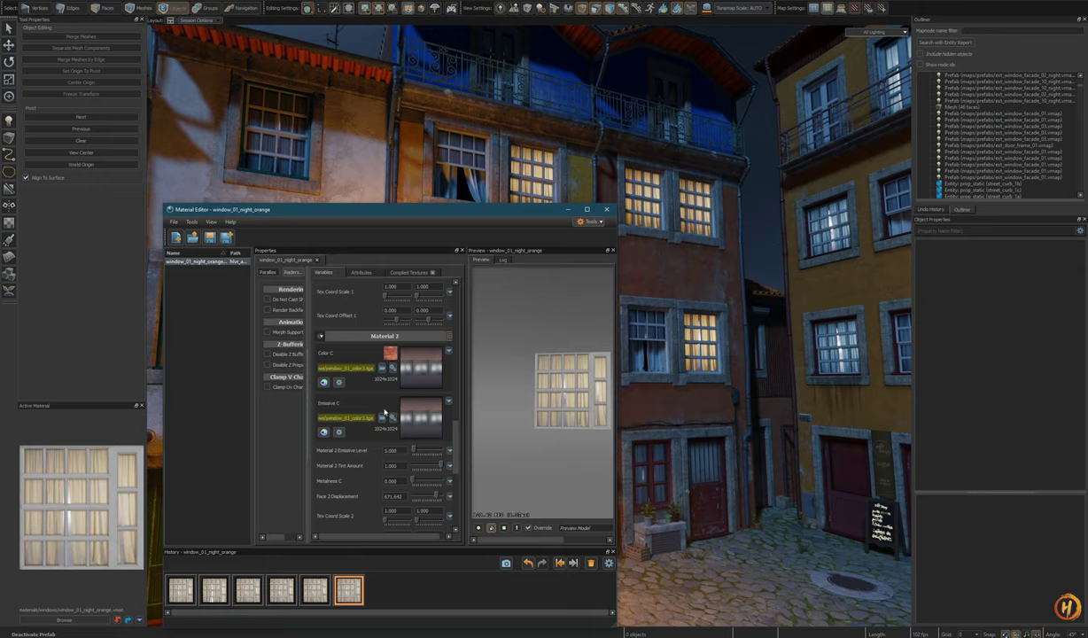
scroll(456, 441, down, 2)
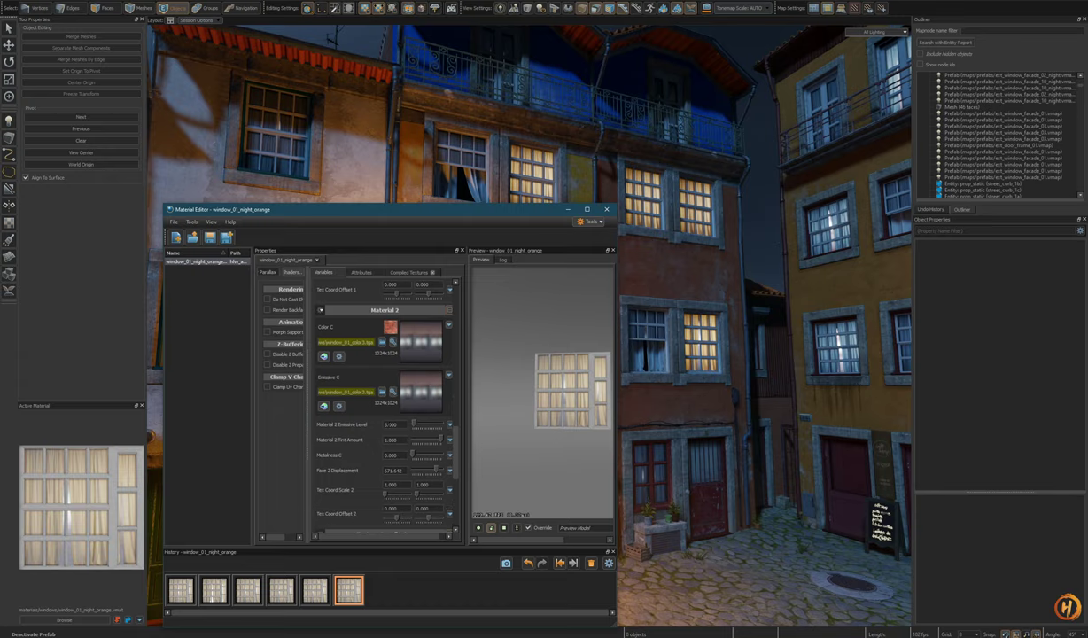
click(324, 405)
drag(503, 218, 356, 274)
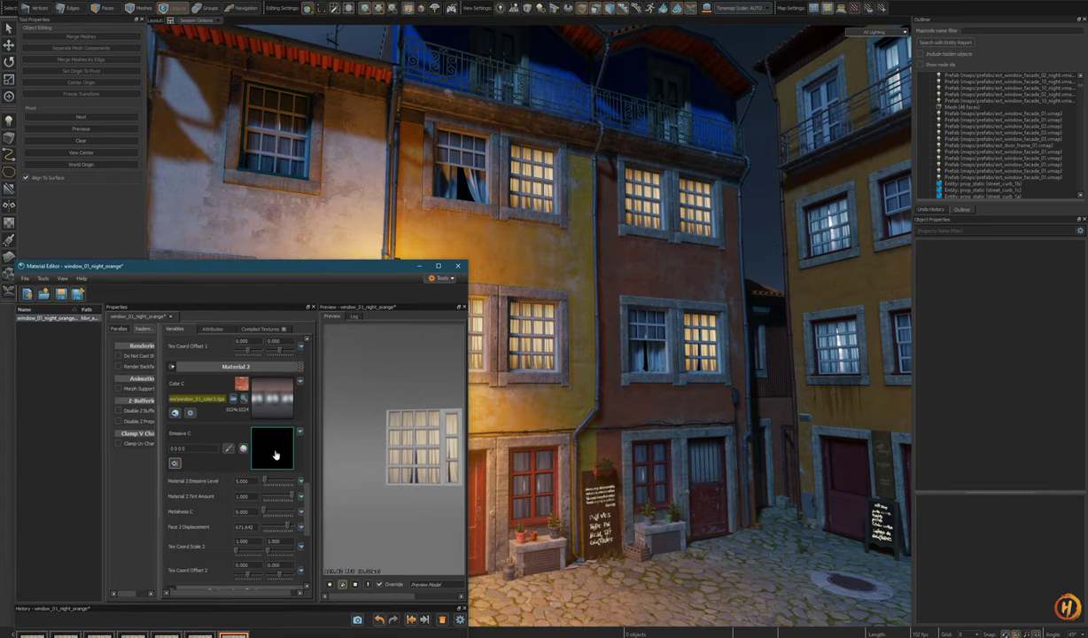
click(276, 455)
click(377, 256)
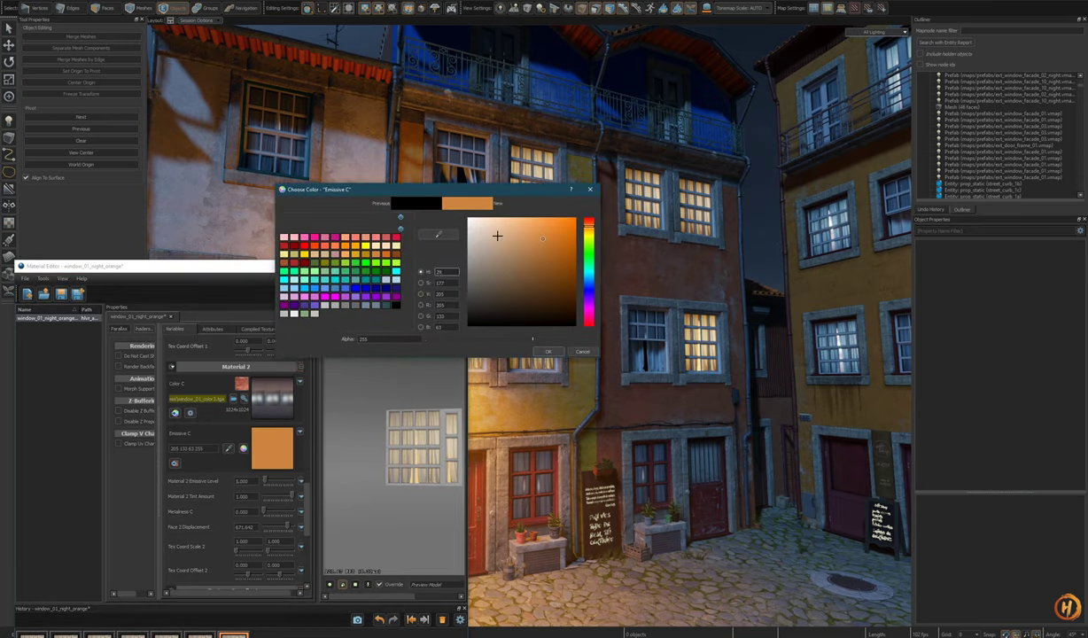
click(547, 351)
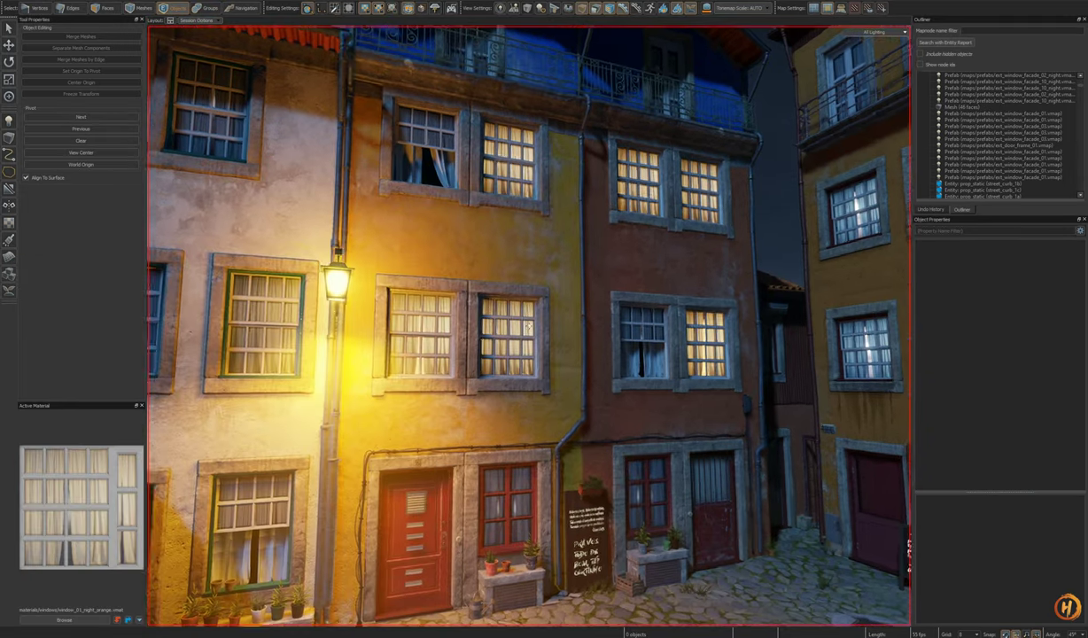
- Inspect the glowing curtain gap on the red facade's lit window and set the Material 2 Emissive Level to 1
key(w)
key(s)
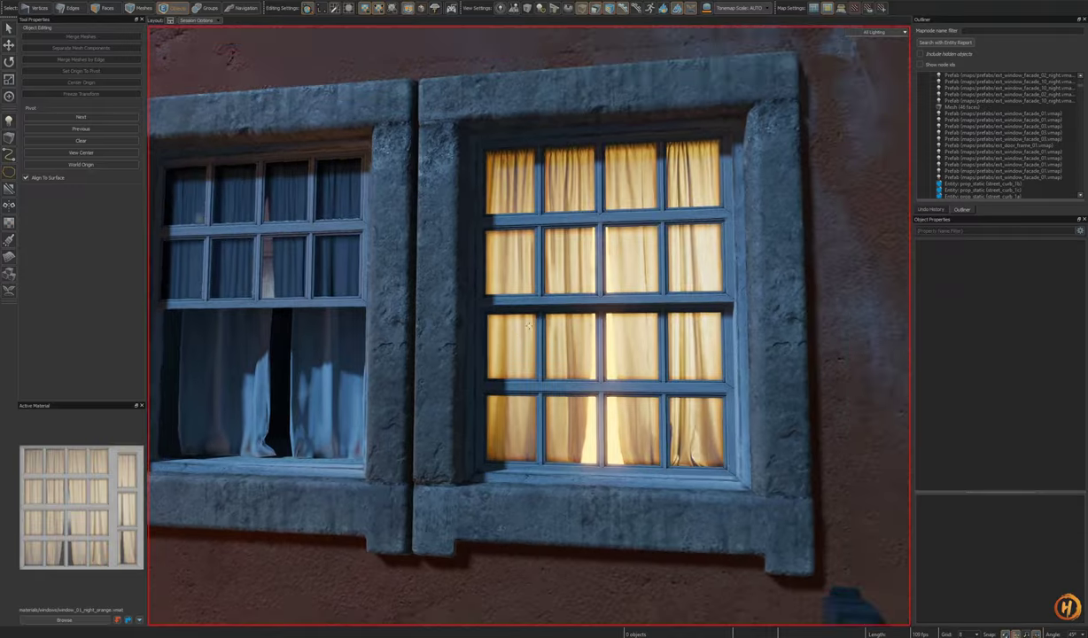
key(a)
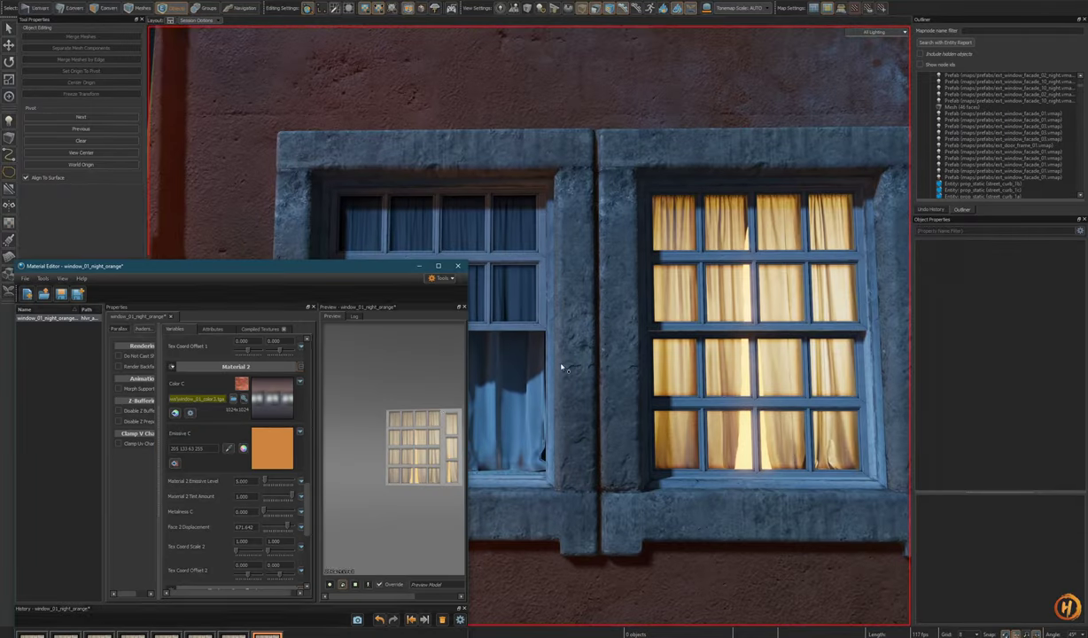
scroll(396, 451, up, 5)
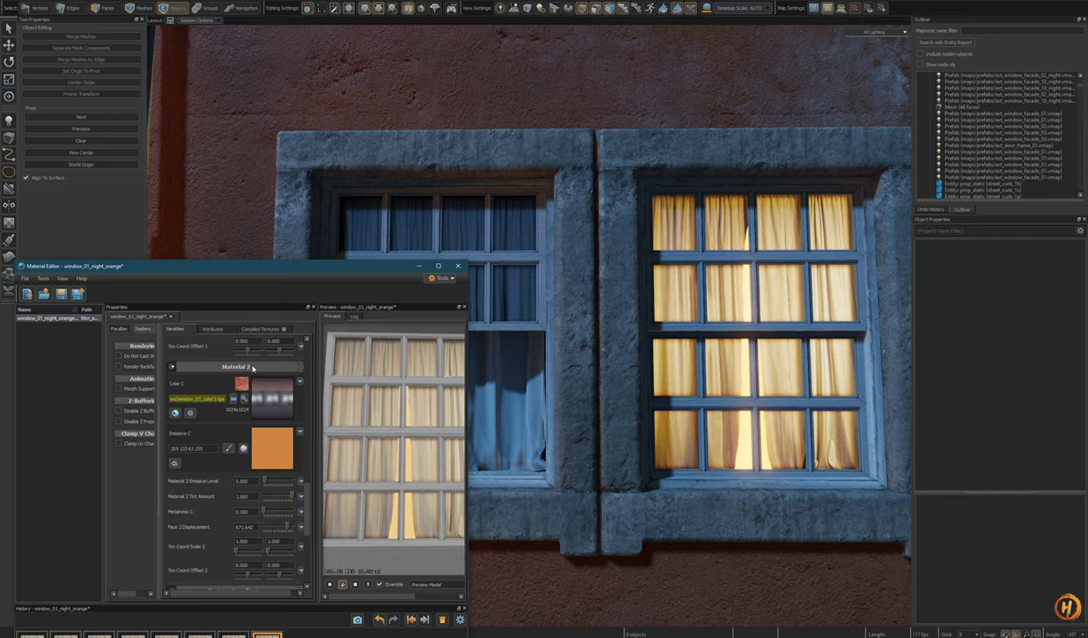
drag(265, 267, 243, 253)
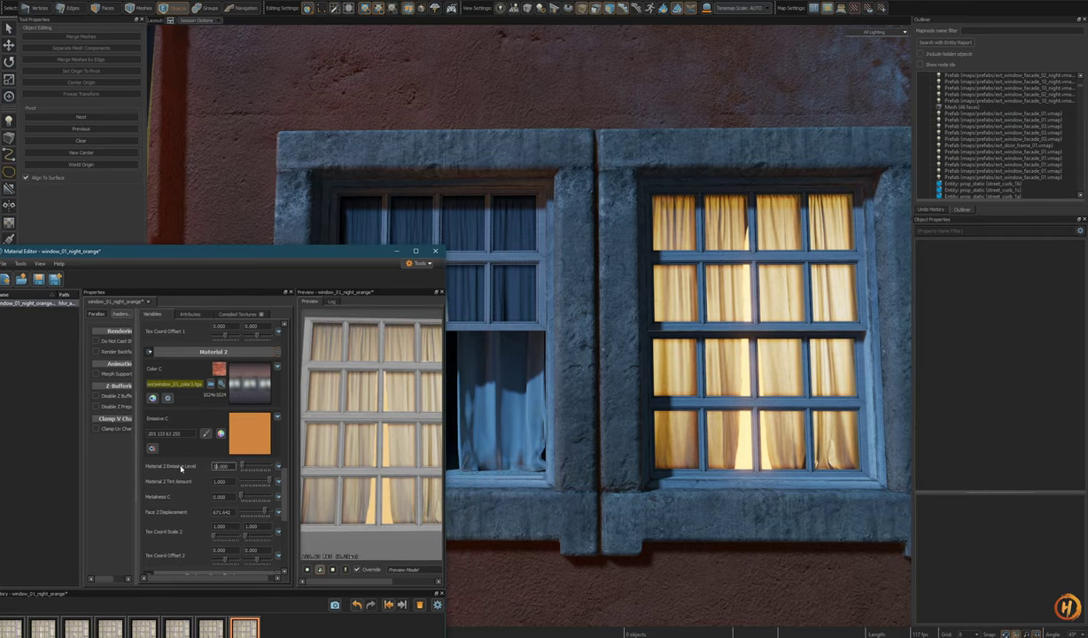
text(1)
key(Return)
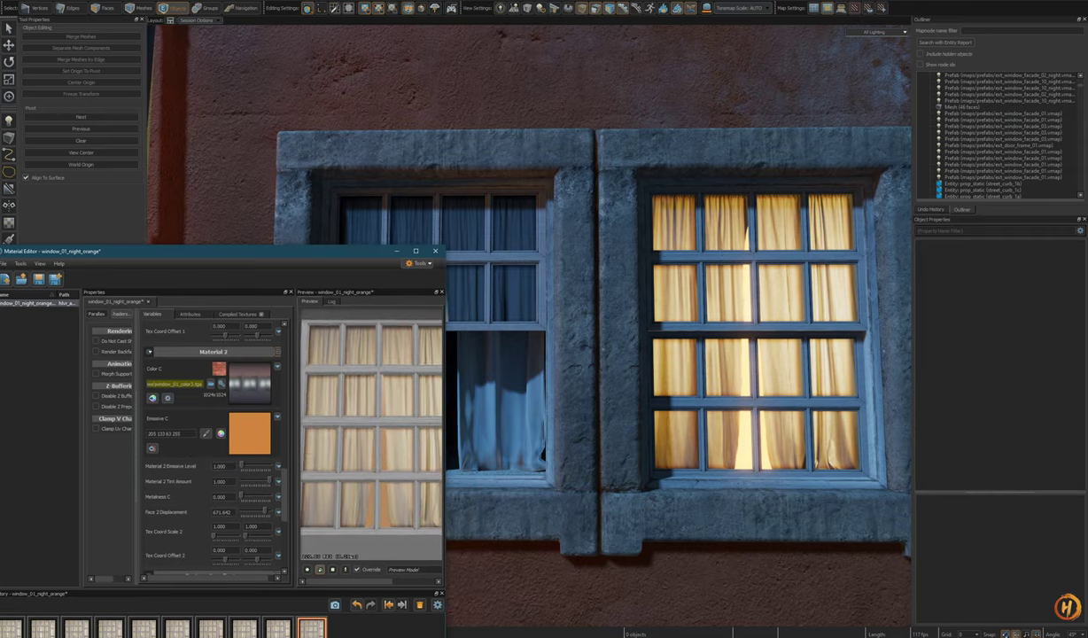
- Switch Emissive C to its texture and look through the texture browser for a replacement emissive texture
click(153, 448)
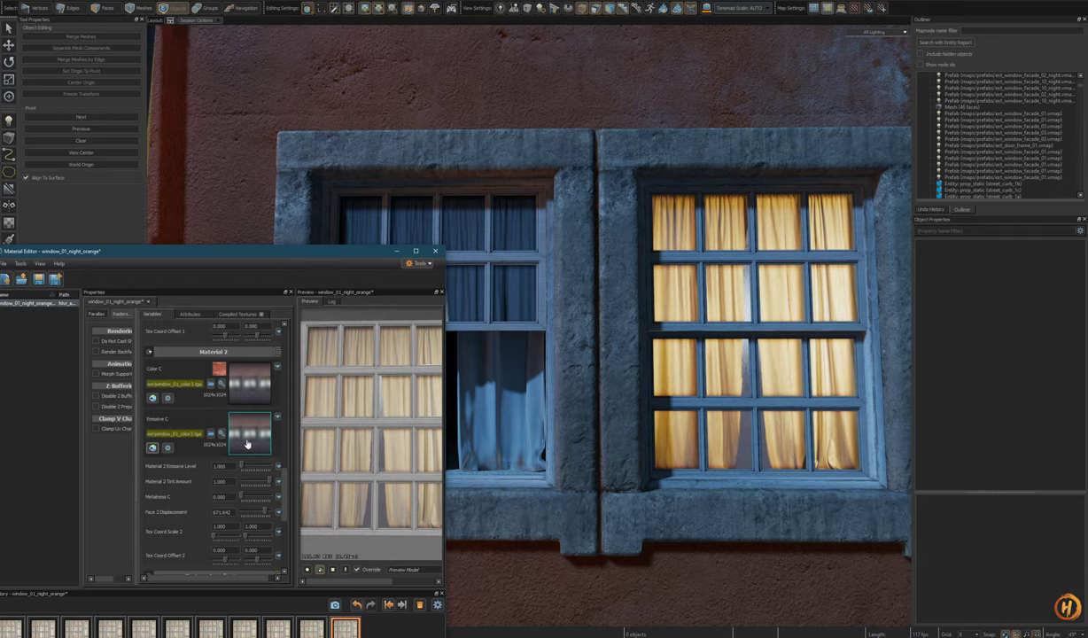
double_click(247, 444)
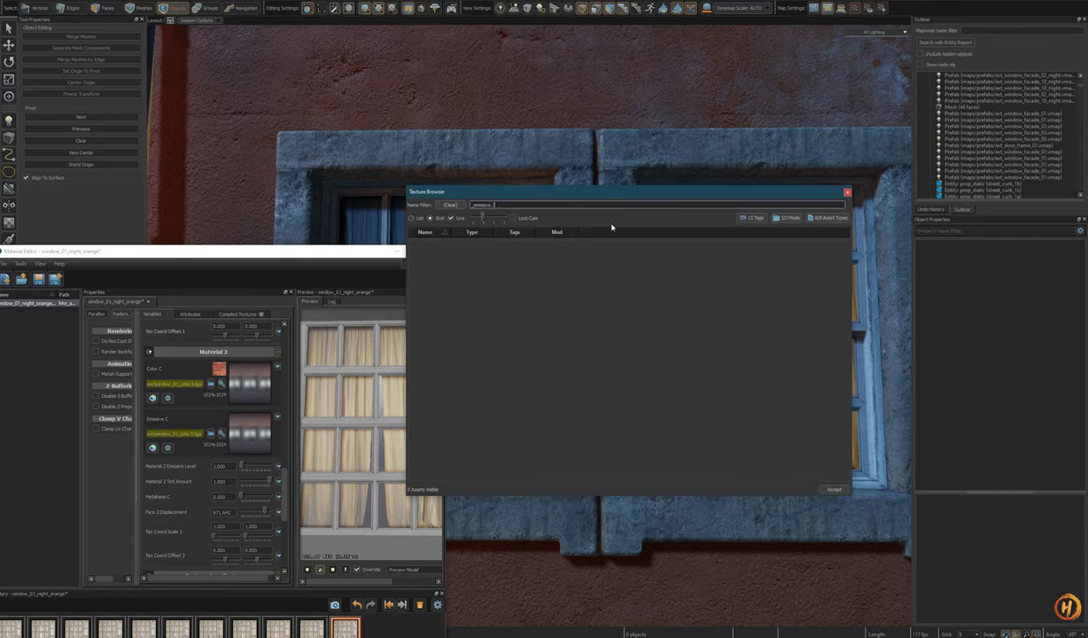
click(786, 218)
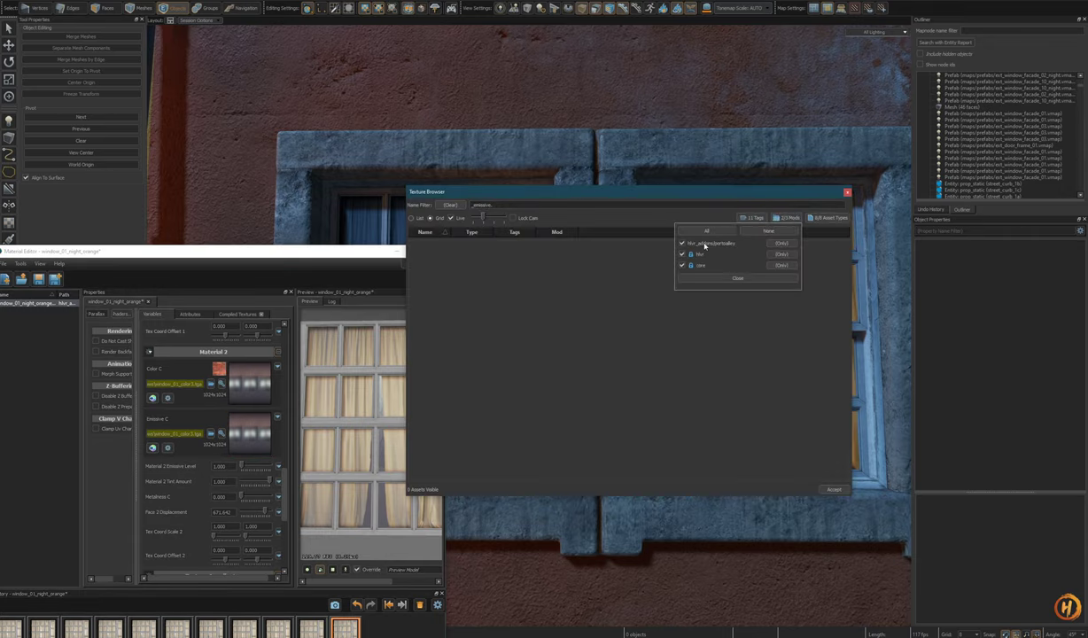
click(696, 258)
click(737, 277)
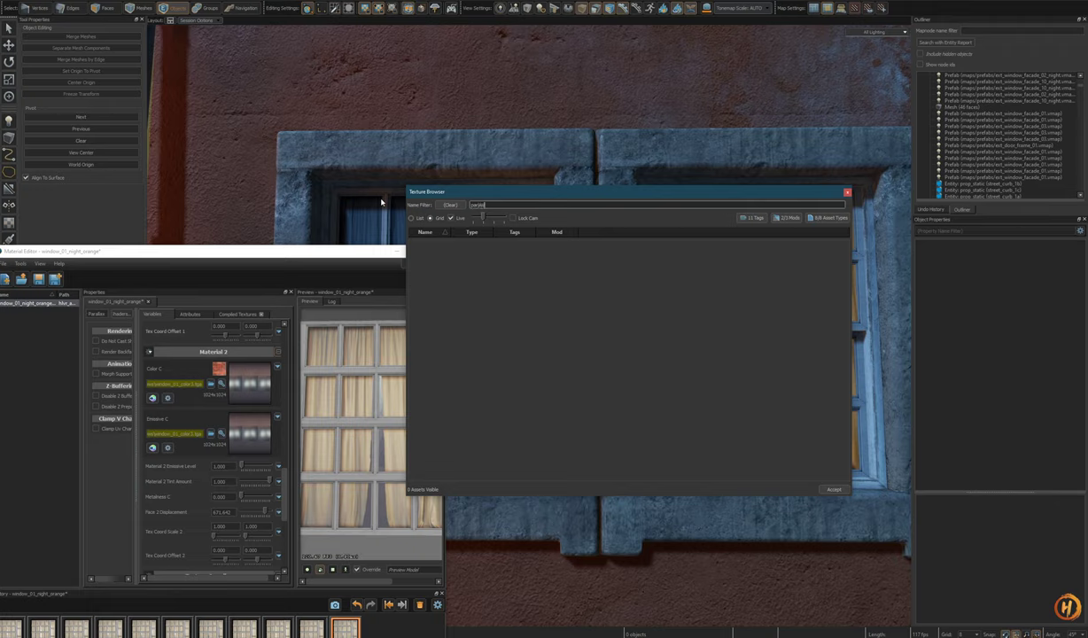
click(787, 217)
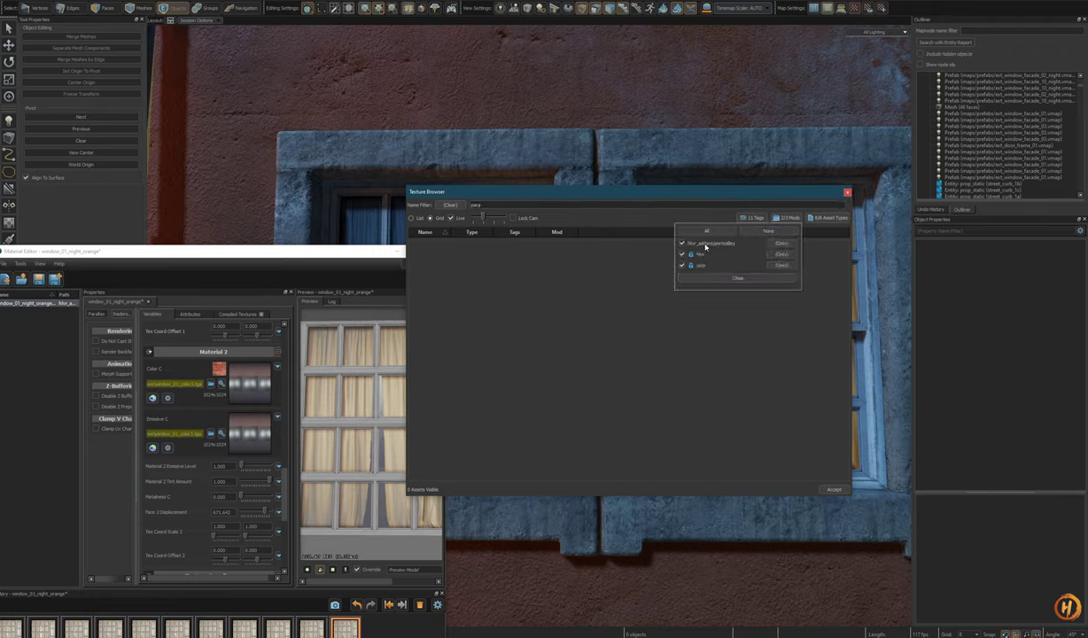
click(847, 191)
click(847, 192)
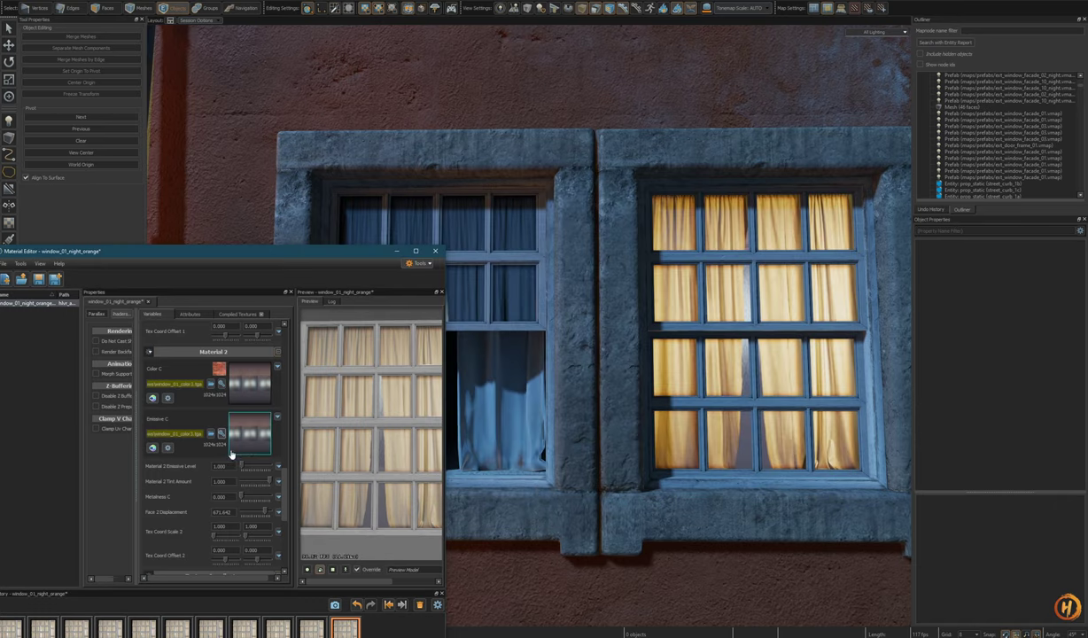
- Return Emissive C to the solid orange 205, 133, 63, set the Material 2 Emissive Level to 3, and save the material
click(152, 448)
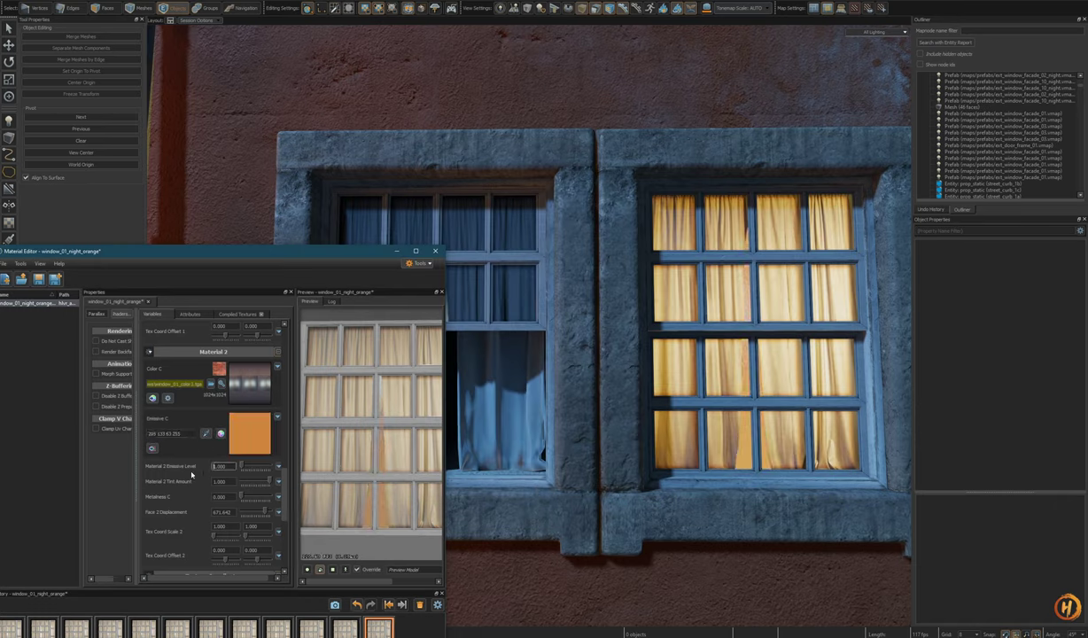
text(2)
key(Return)
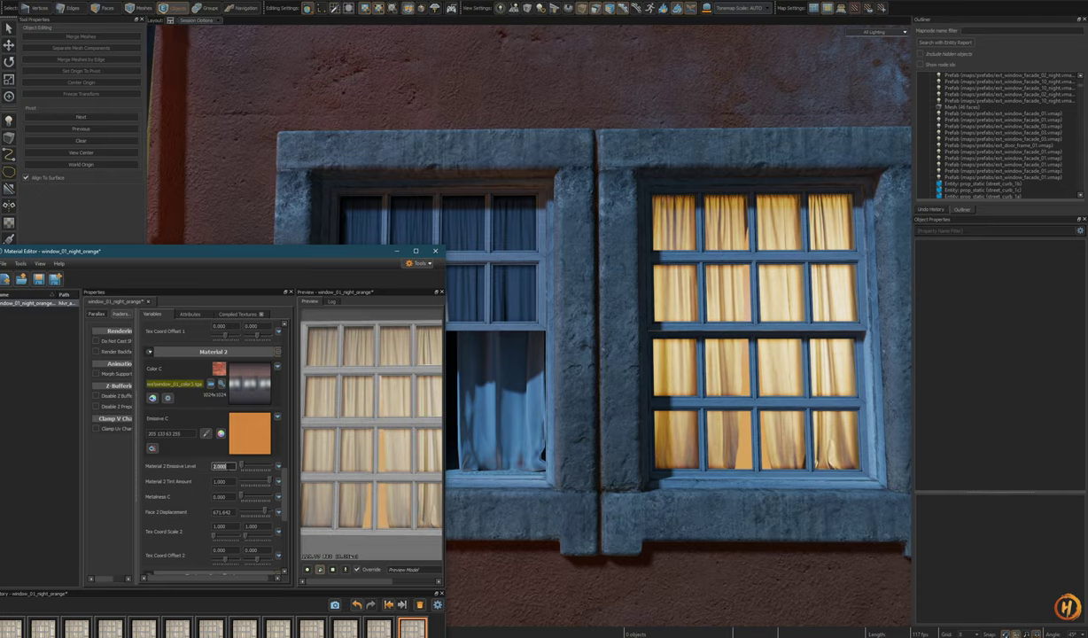
click(39, 282)
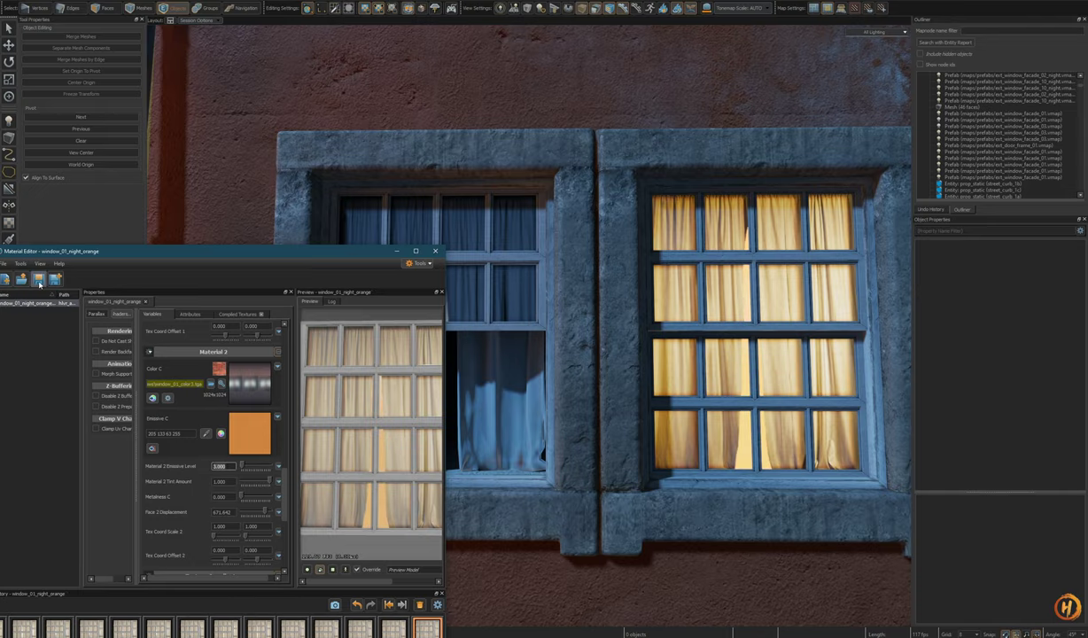
- Inspect the lit window's curtain gap up close and switch Emissive C from the solid colour back to its texture
key(s)
right_drag(672, 360, 529, 325)
key(w)
key(alt+Tab)
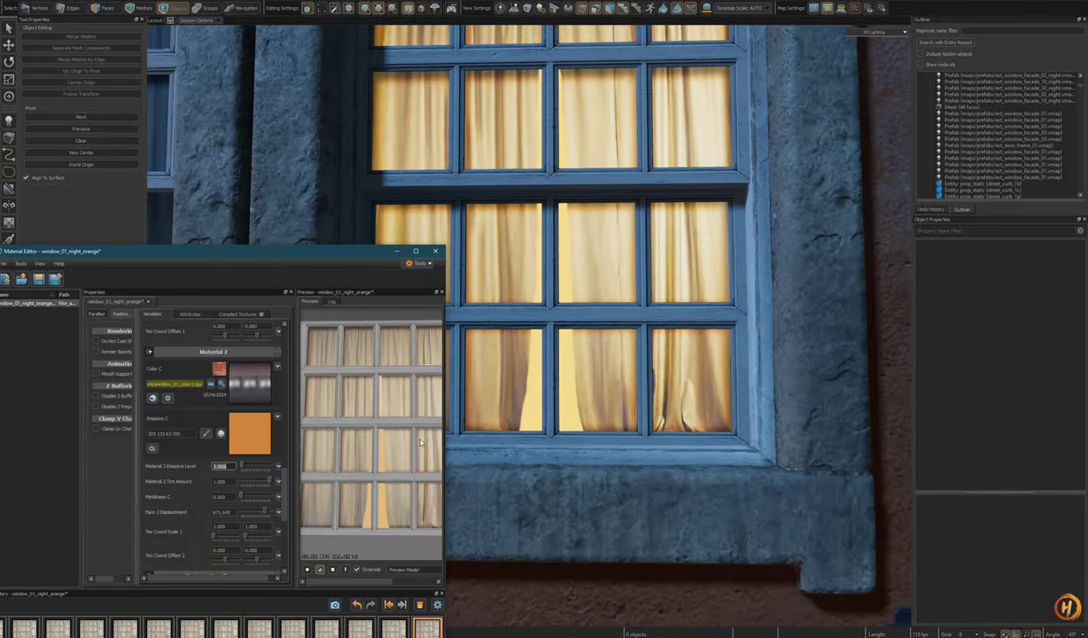
click(152, 449)
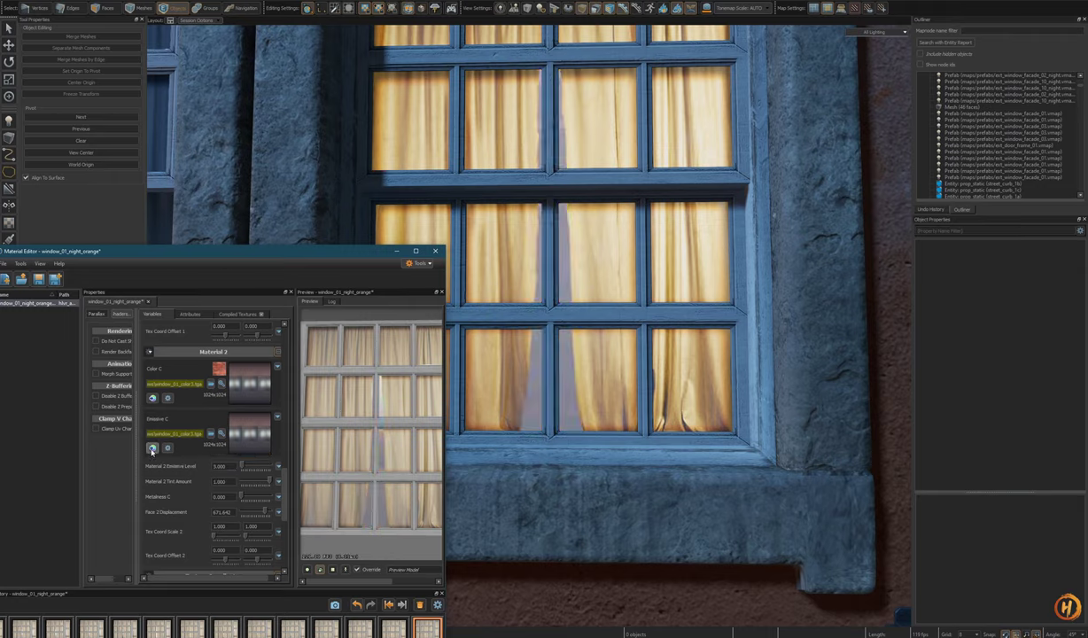
- Try a Tex Coord Scale 2 X value of about 22.4, check the preview, and reset it to 1
drag(287, 513, 286, 518)
drag(214, 516, 218, 517)
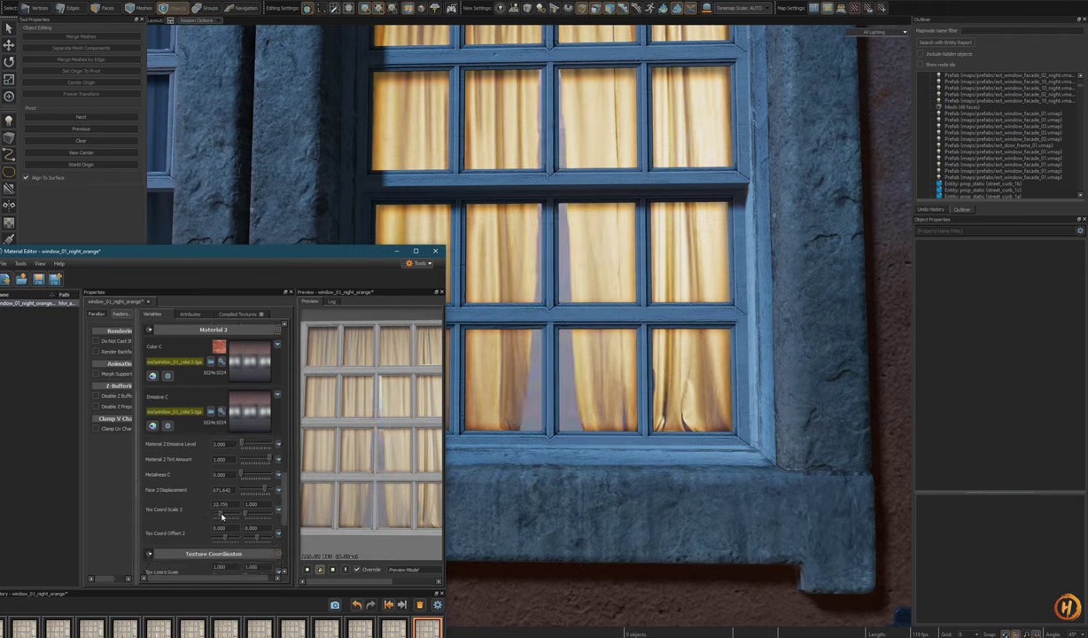
scroll(361, 464, up, 5)
mouse_move(361, 464)
mouse_down()
mouse_move(376, 461)
mouse_move(351, 467)
mouse_up()
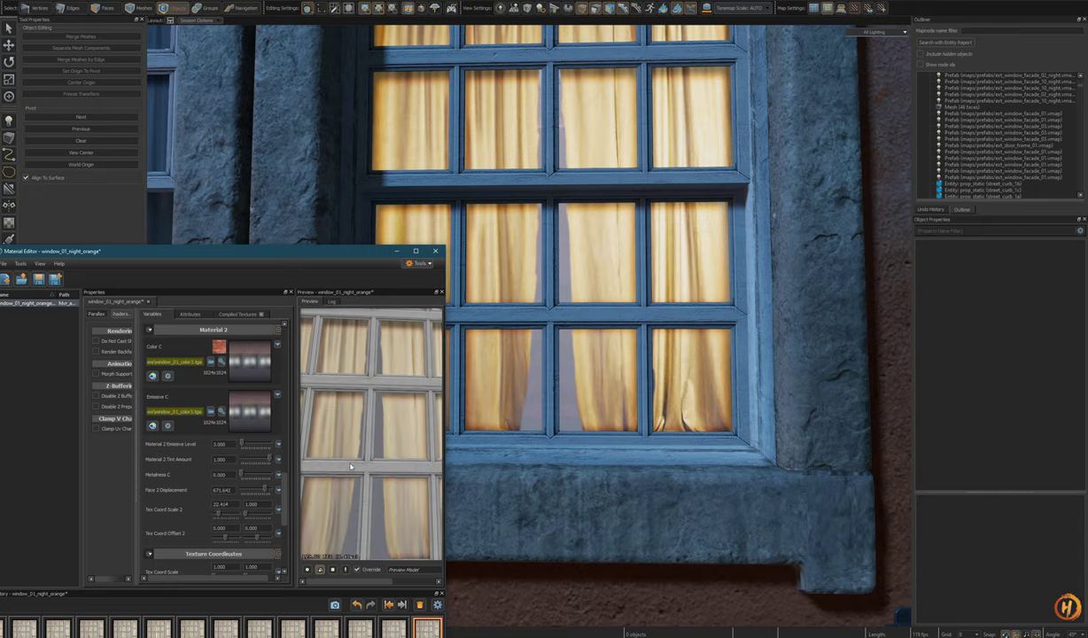
click(220, 504)
text(1)
key(Return)
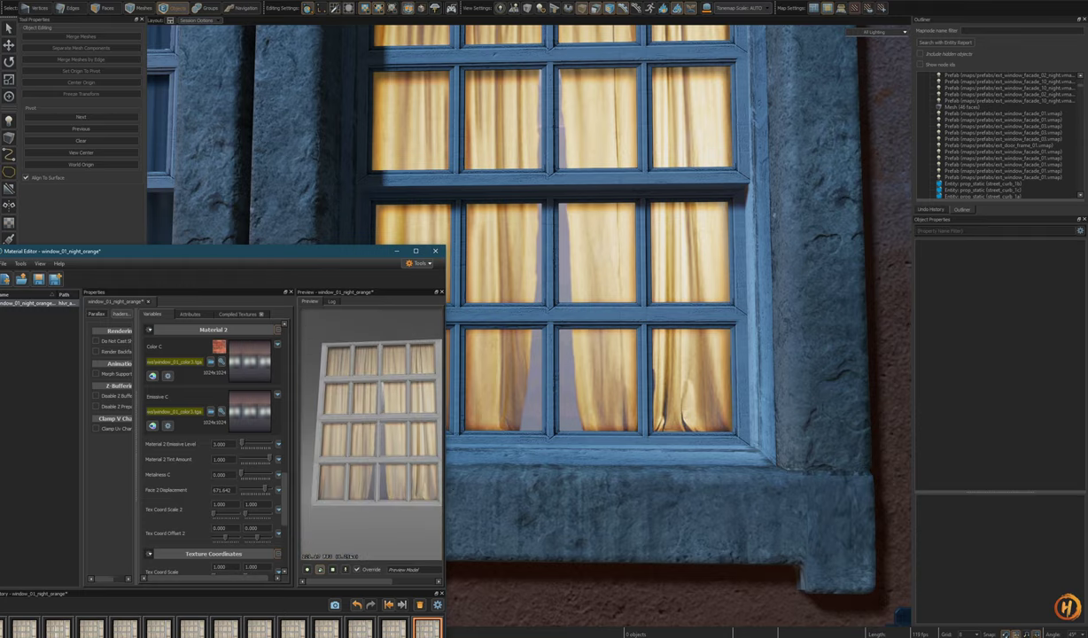
- Widen the Material Editor and its properties and preview areas, and move the window so all of it is on screen
drag(445, 493, 595, 493)
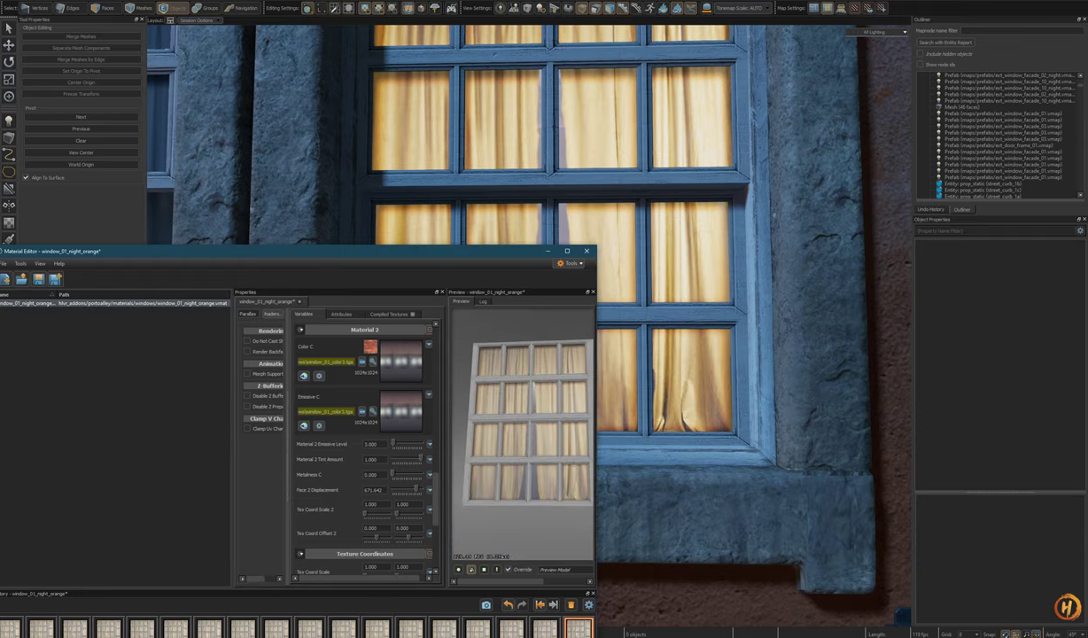
drag(230, 476, 96, 476)
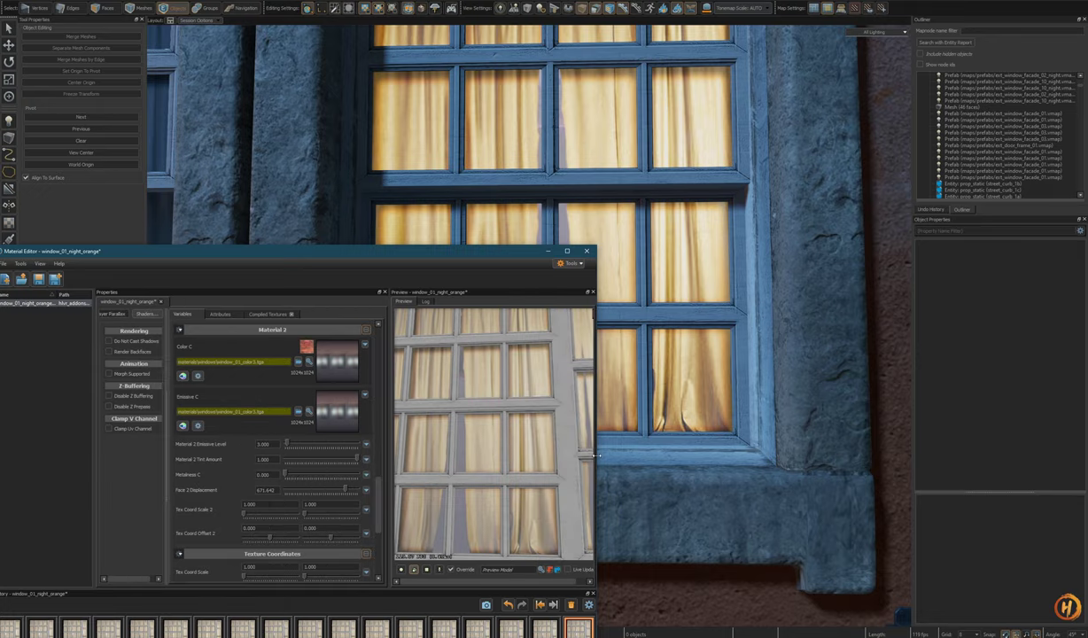
drag(596, 456, 646, 452)
drag(581, 246, 586, 155)
drag(520, 164, 626, 88)
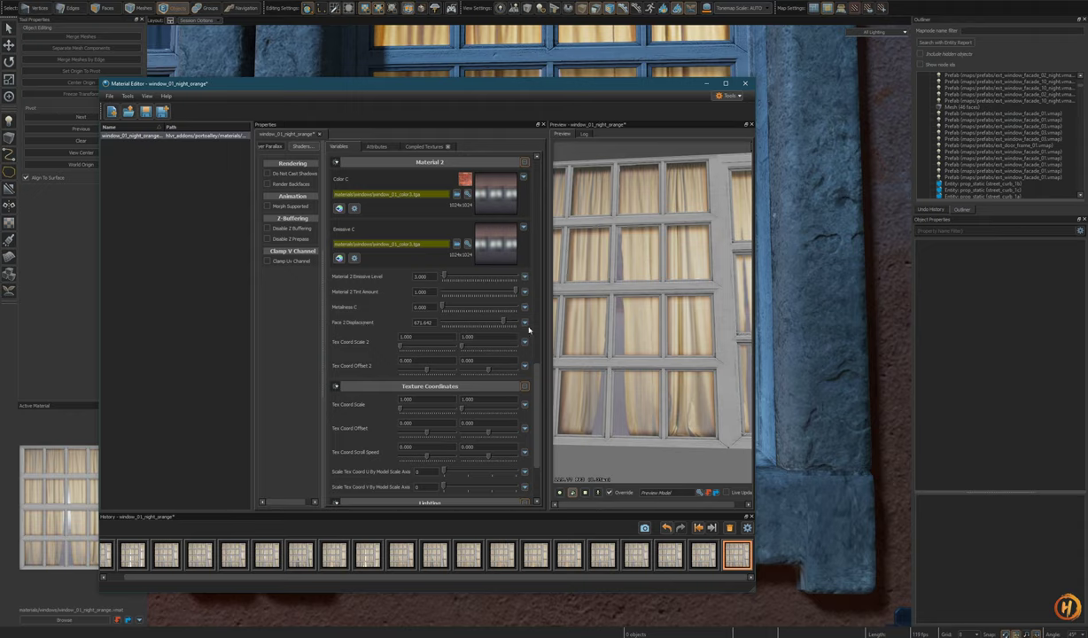
- Try a Face 2 Displacement of about 28.9, save and check the preview, and raise the displacement to about 306
scroll(621, 364, up, 3)
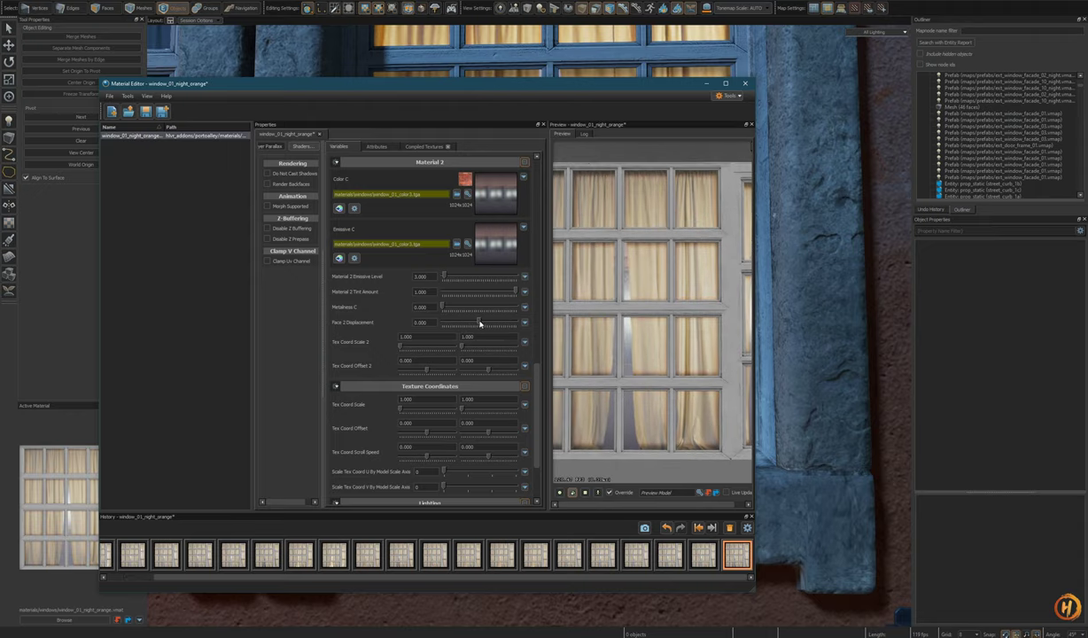
click(146, 111)
drag(637, 339, 513, 352)
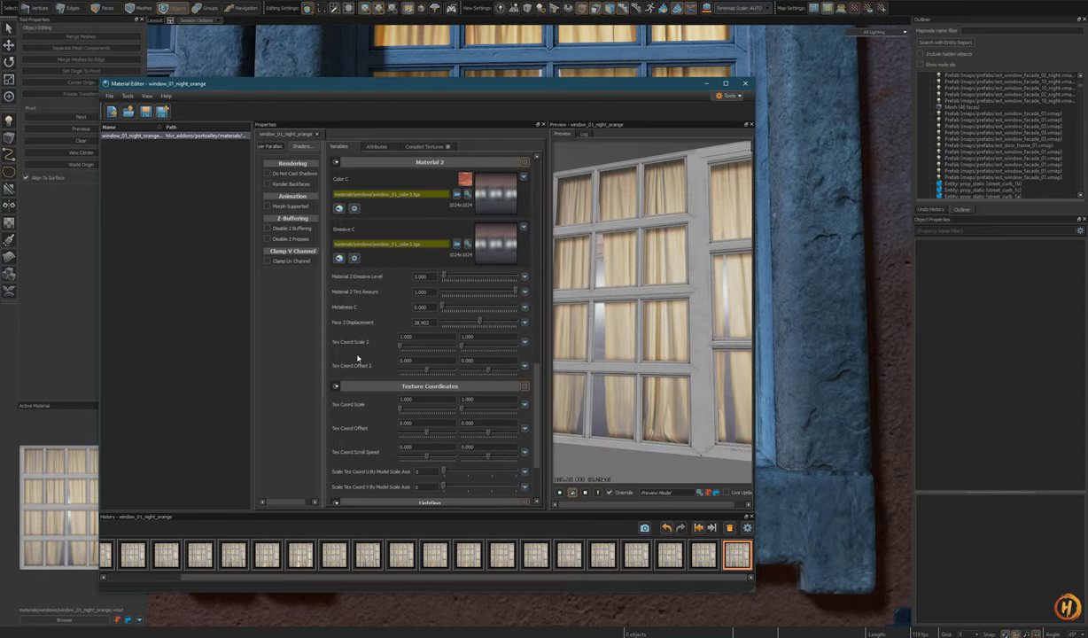
scroll(482, 325, up, 1)
mouse_move(478, 339)
mouse_down()
mouse_move(505, 341)
mouse_move(465, 341)
mouse_move(490, 339)
mouse_up()
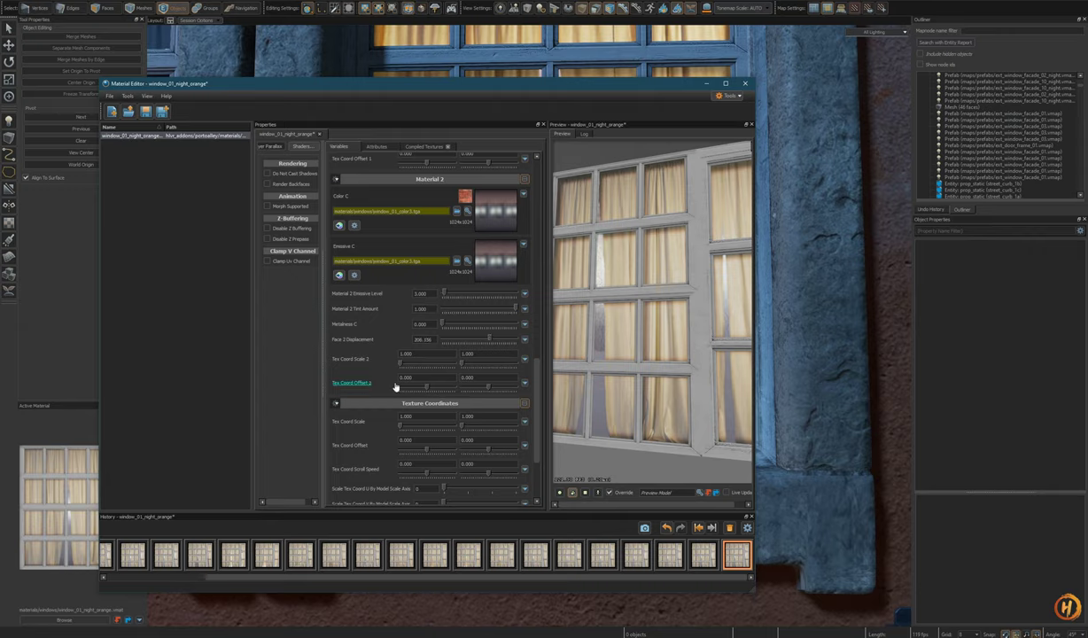
- Try shifting the Tex Coord Offset 2 horizontally, undo it, and check the preview
drag(428, 390, 477, 387)
key(ctrl+z)
mouse_move(667, 386)
mouse_down()
mouse_move(697, 387)
mouse_move(656, 377)
mouse_move(684, 372)
mouse_move(669, 380)
mouse_up()
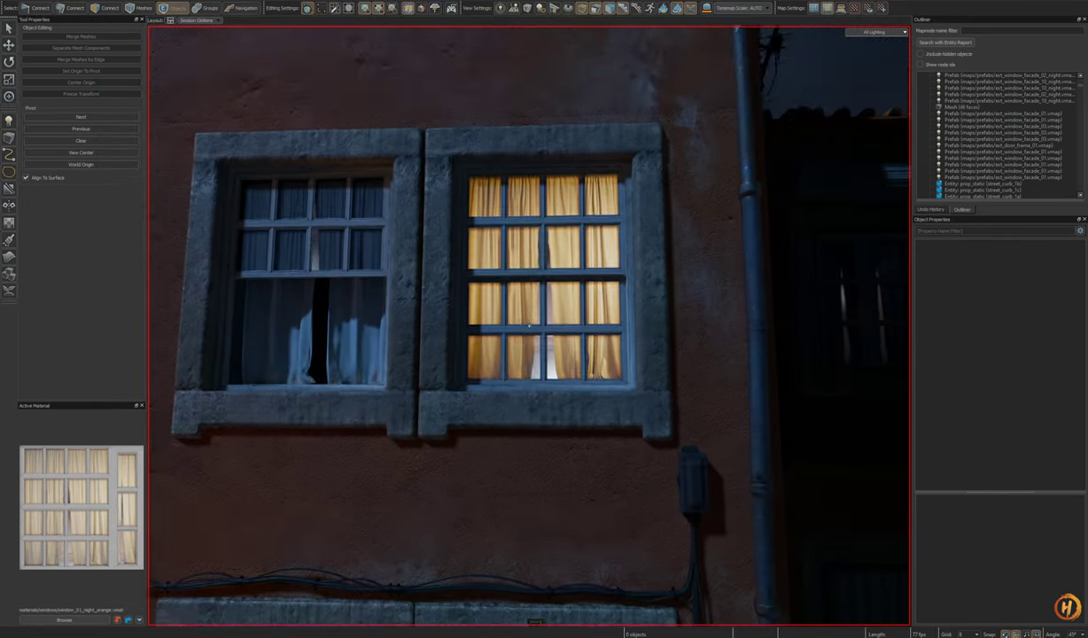
- Check the windows from the street, set the Tex Coord Offset 2 Y value to about -0.609, and save the material
right_drag(529, 325, 530, 326)
key(s)
key(alt+Tab)
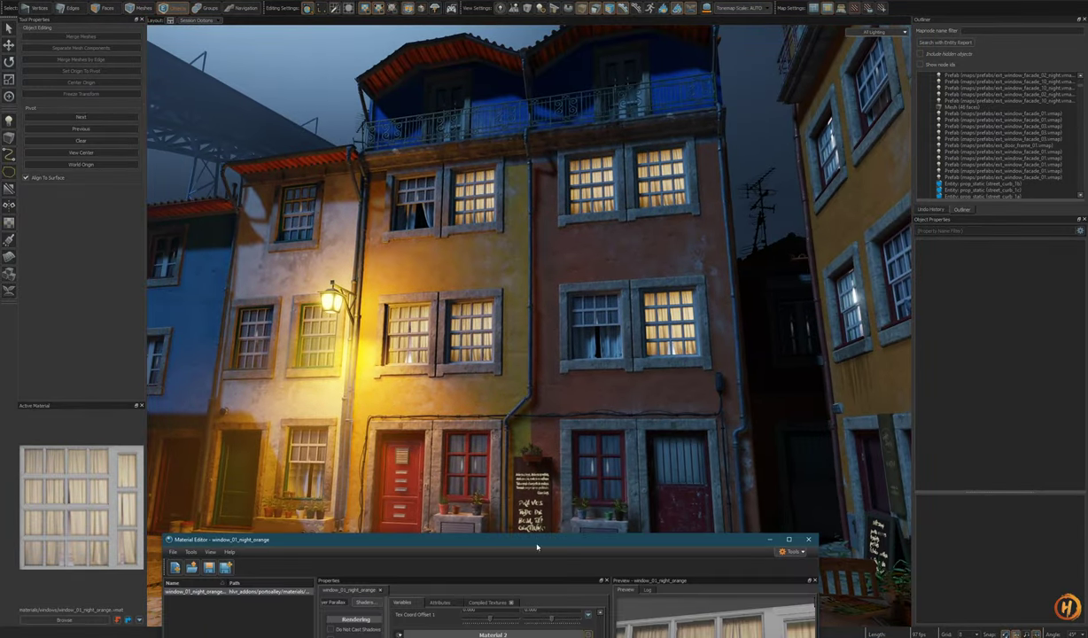
drag(536, 547, 462, 191)
drag(459, 497, 452, 497)
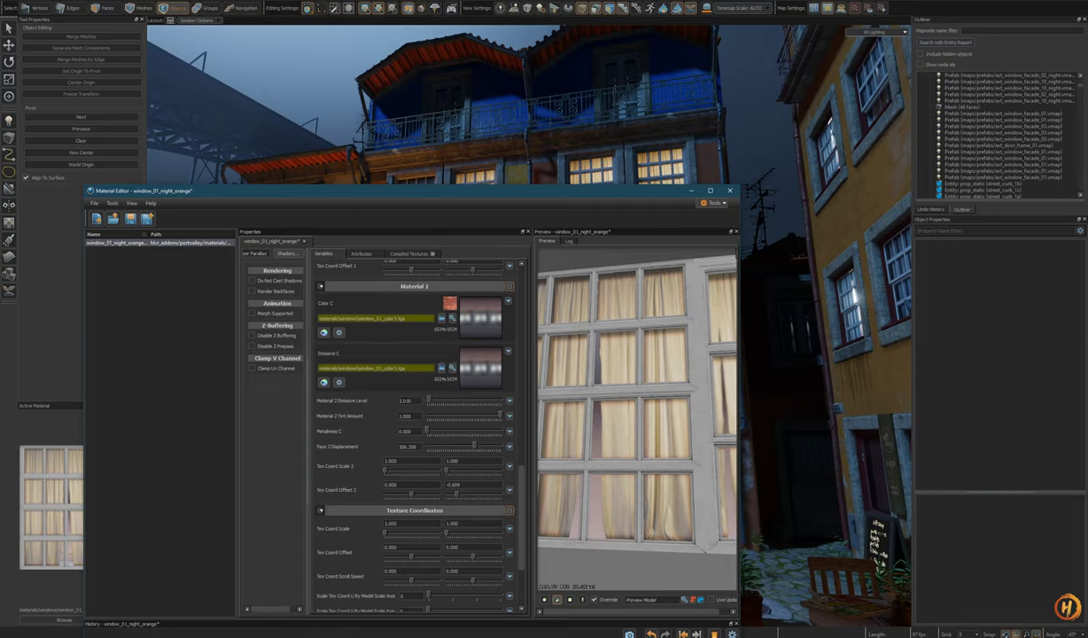
click(131, 224)
- Check the lit windows on the facades and try a Material 2 Emissive Level of 100
drag(538, 193, 453, 474)
right_drag(529, 325, 529, 325)
key(w)
key(s)
key(w)
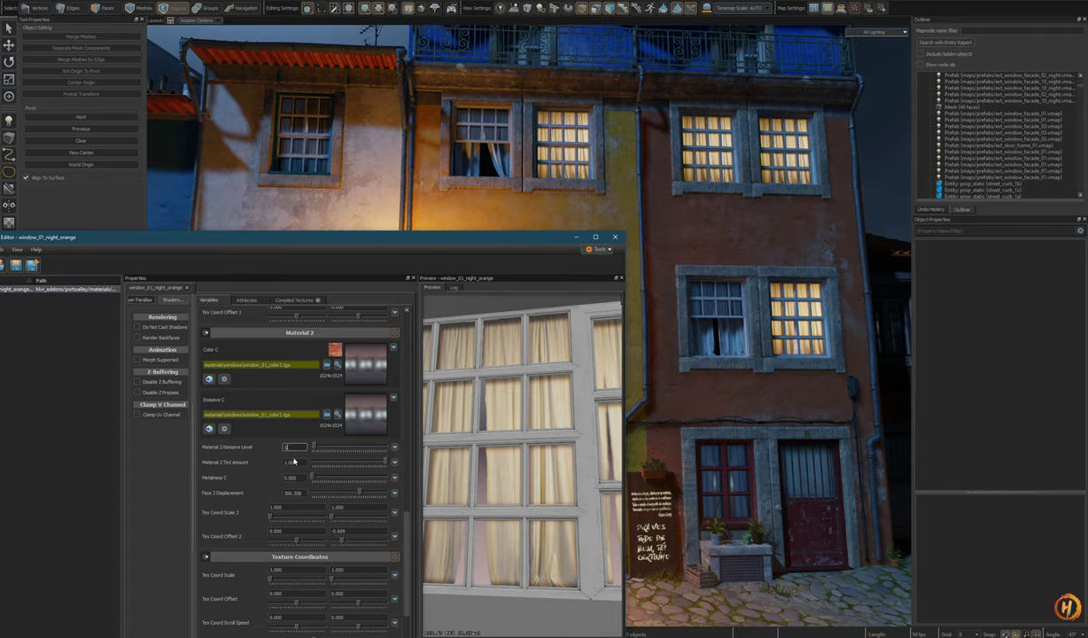
text(00)
key(Return)
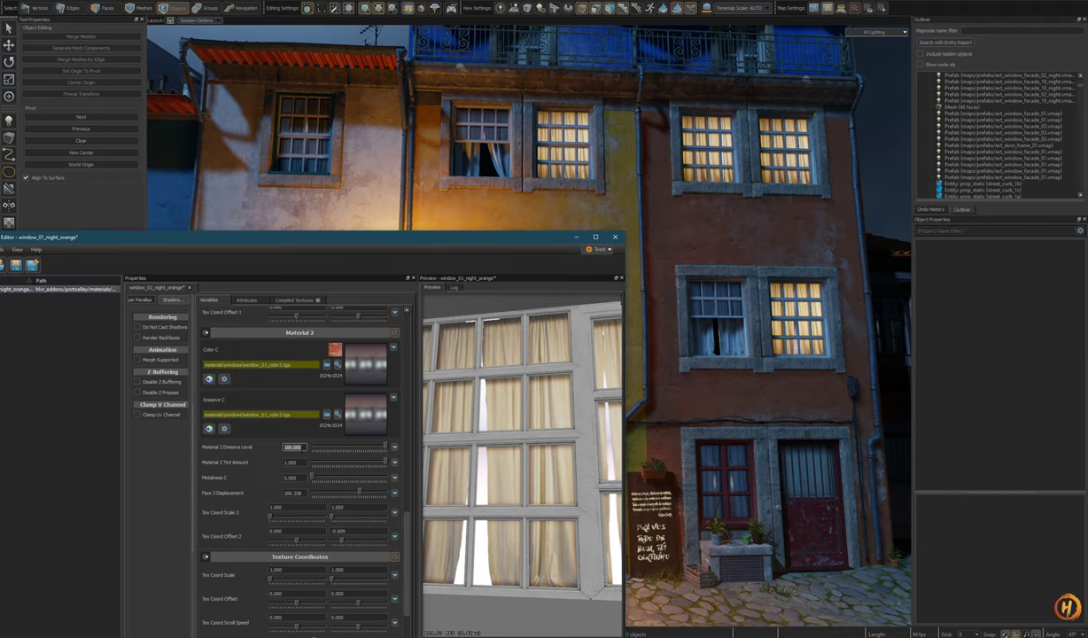
- Try a Material 2 Emissive Level of 10, set it to 20, and save the material
text(10)
key(Return)
text(20)
key(Return)
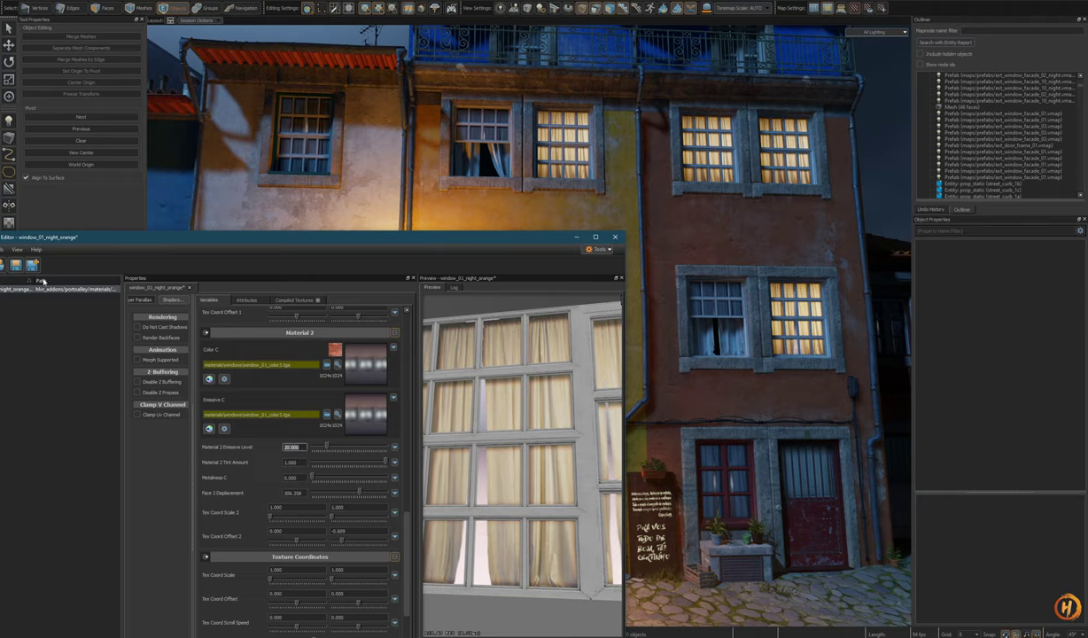
click(18, 270)
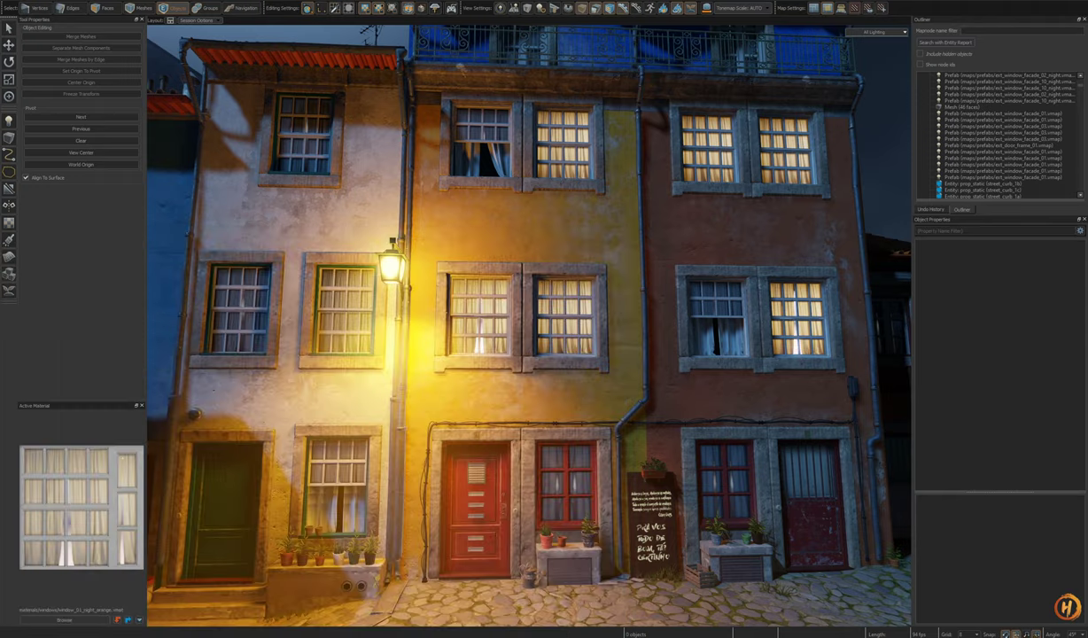
- Check the red facade and the street, set the Material 2 Emissive Level to 10, save, and close the Material Editor
key(w)
key(s)
key(s)
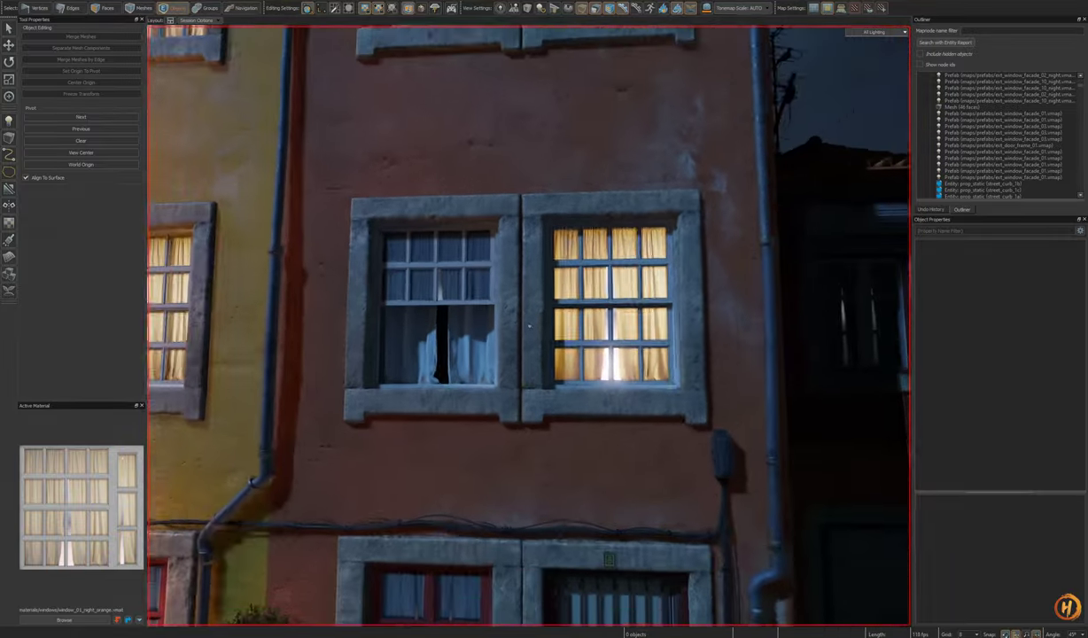
key(s)
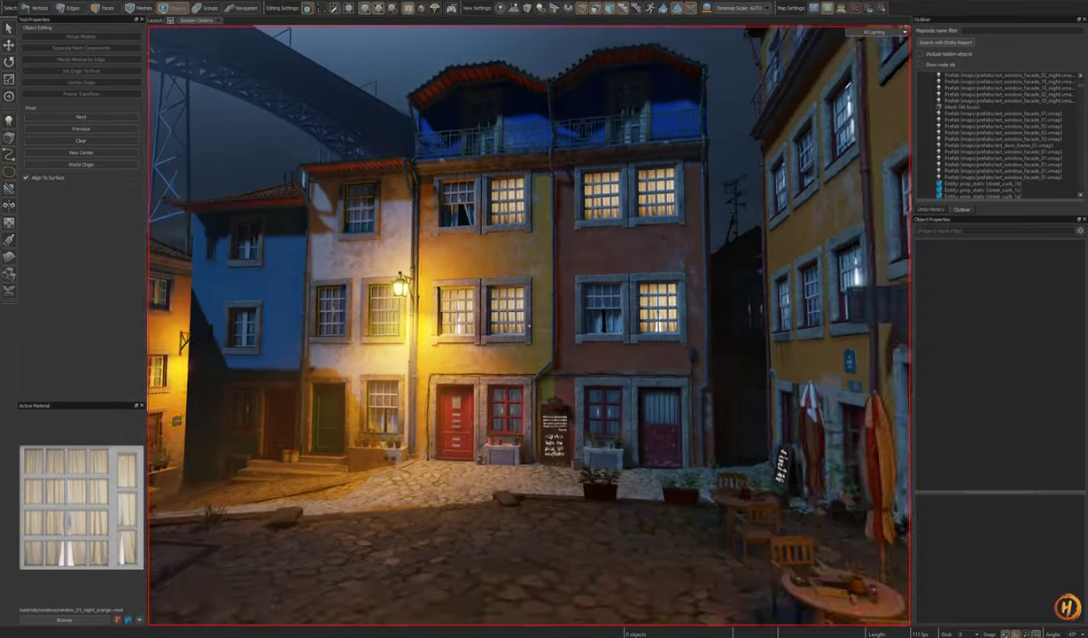
key(w)
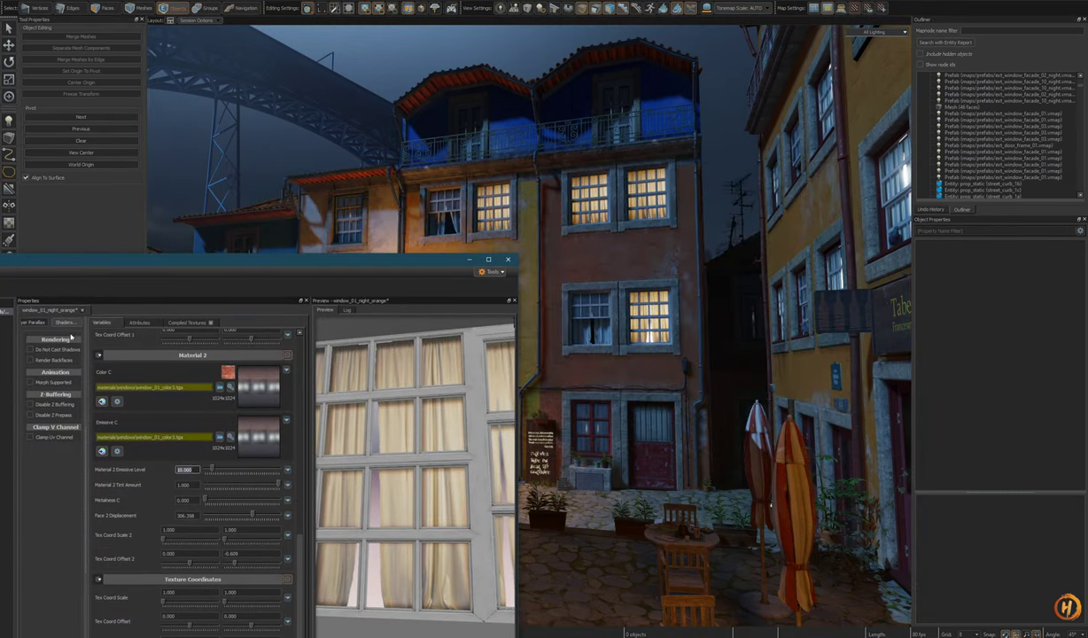
drag(32, 273, 232, 278)
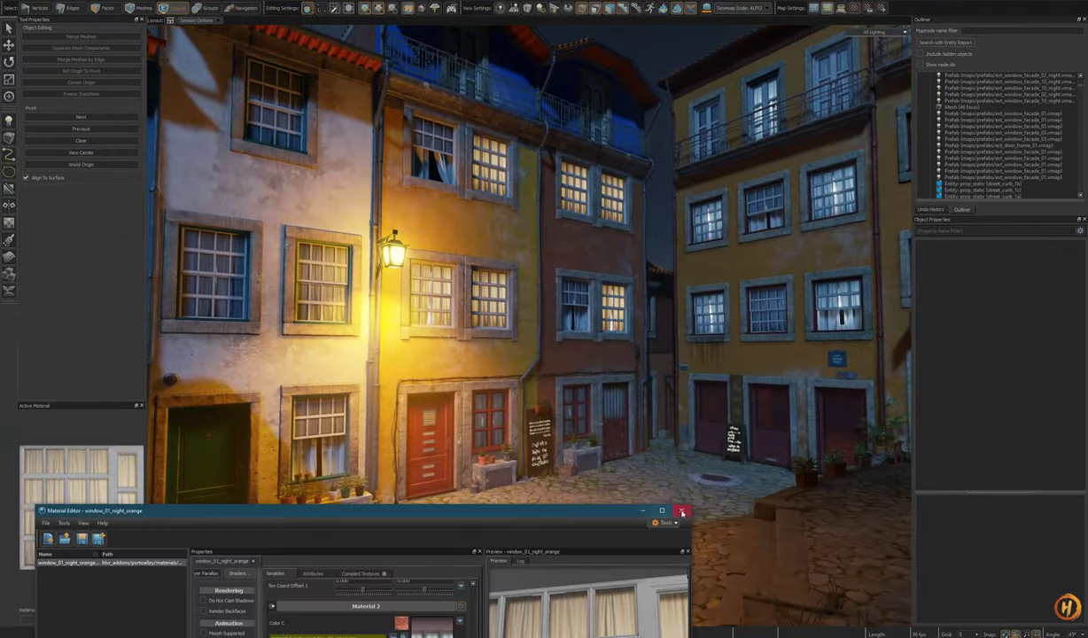
click(681, 511)
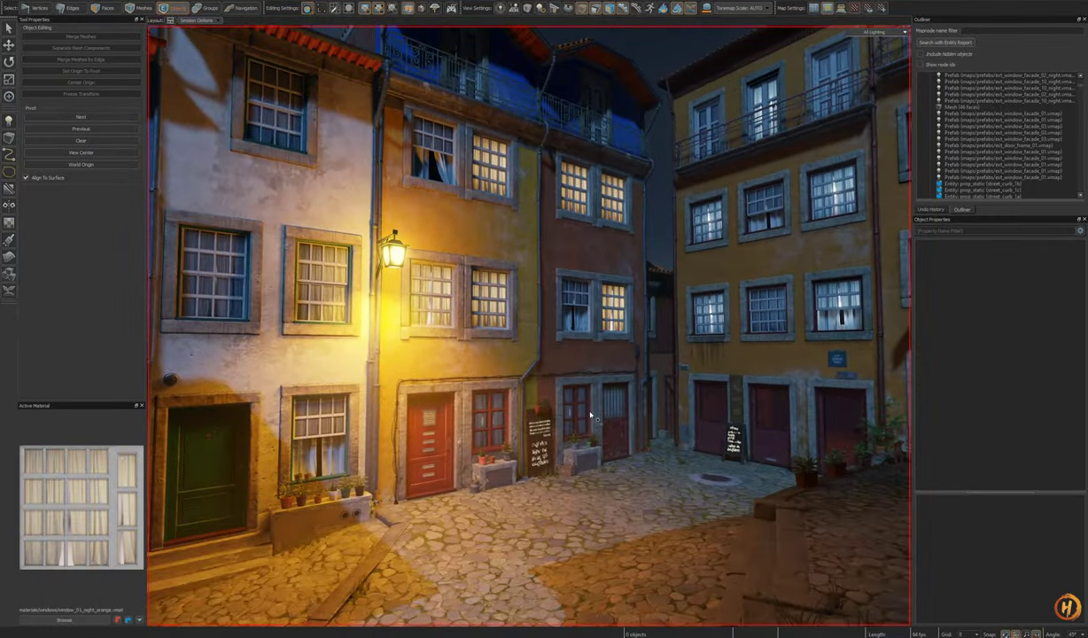
- Apply the window_01f_night material to the glass faces of the white facade's middle window beside the street lamp
key(s)
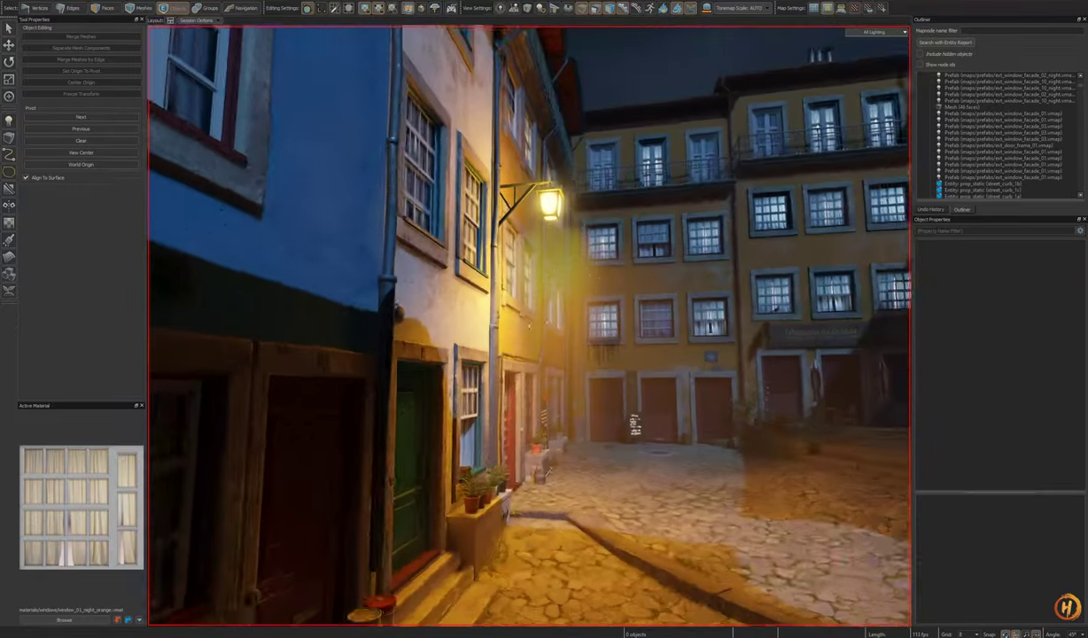
key(w)
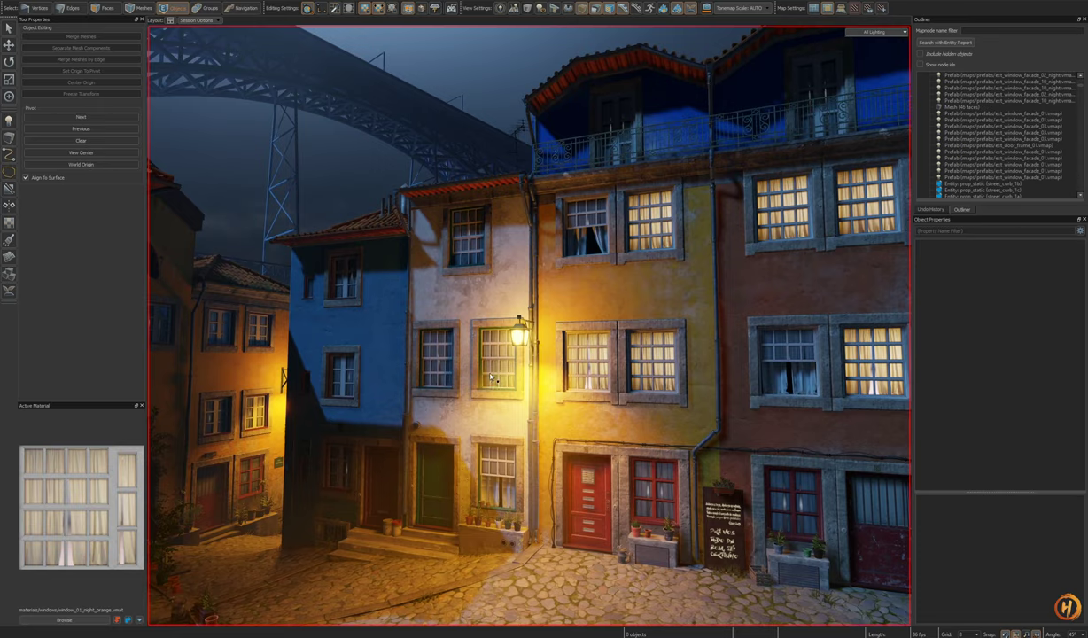
click(521, 399)
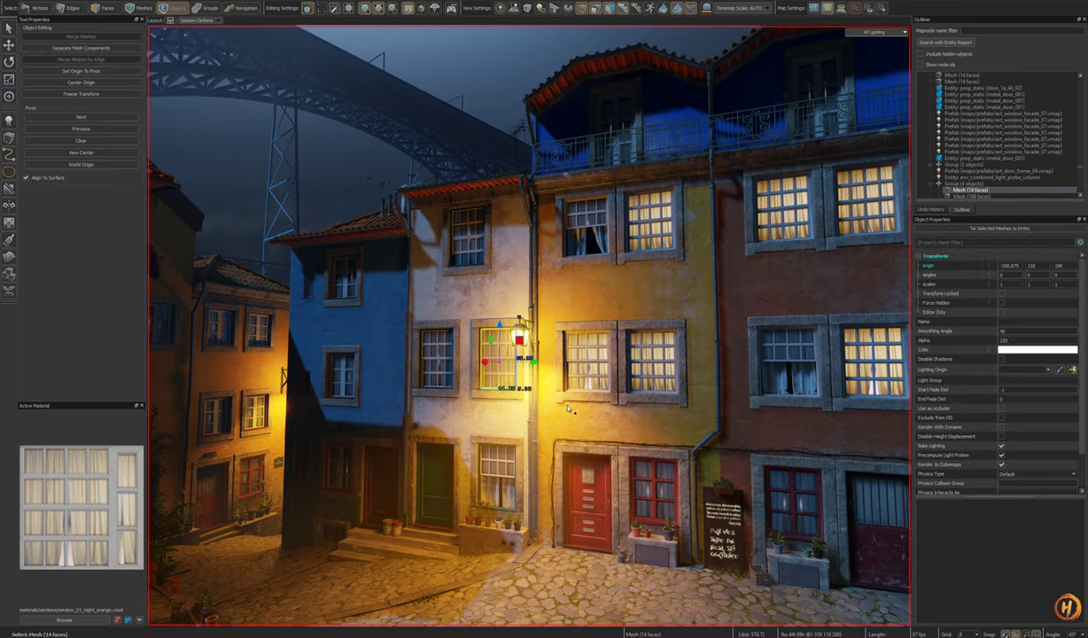
key(Escape)
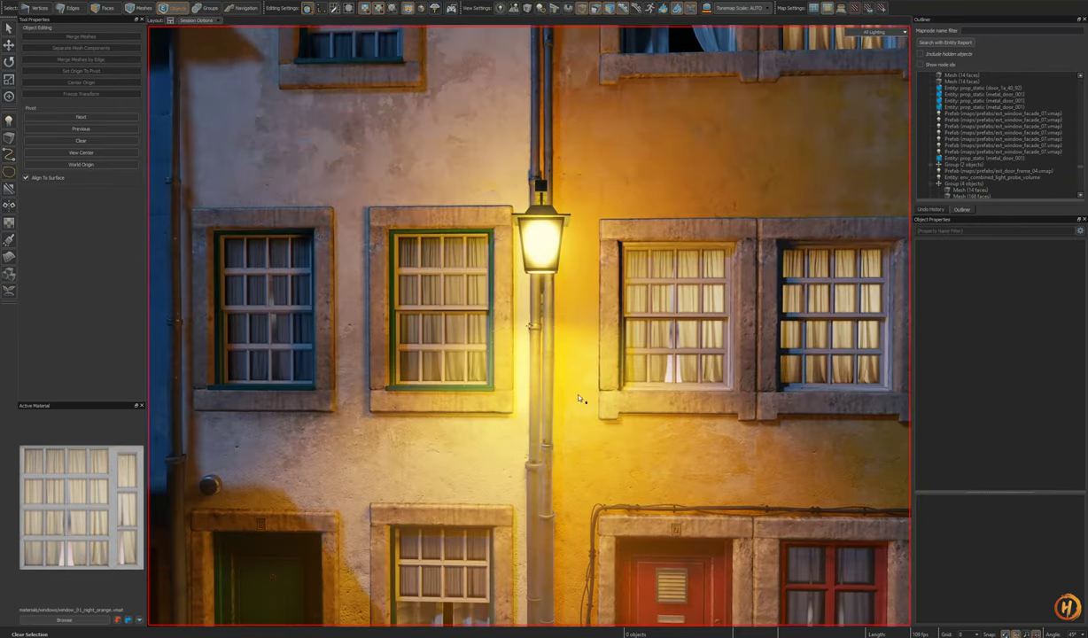
right_drag(578, 399, 557, 333)
click(557, 332)
key(alt+3)
key(shift+t)
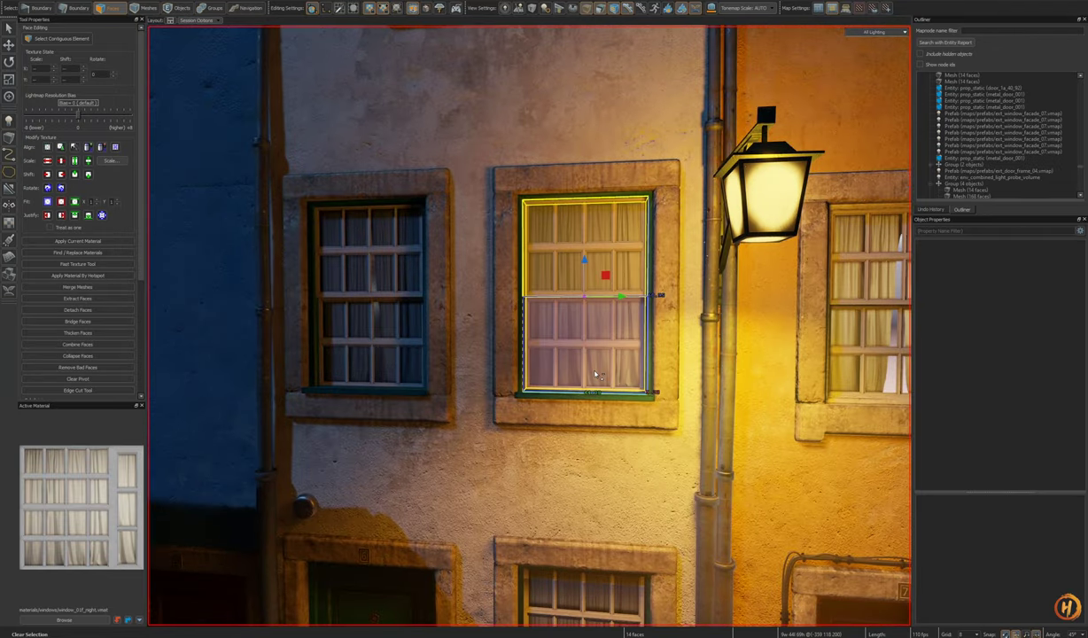
key(Escape)
- Try to hide and delete the meshes of the white facade's unlit middle window next to the lit one
click(392, 334)
right_drag(558, 395, 560, 372)
key(5)
click(353, 401)
key(3)
click(357, 411)
key(5)
click(357, 411)
right_drag(357, 411, 430, 374)
key(h)
key(ctrl+z)
click(627, 377)
click(466, 381)
key(h)
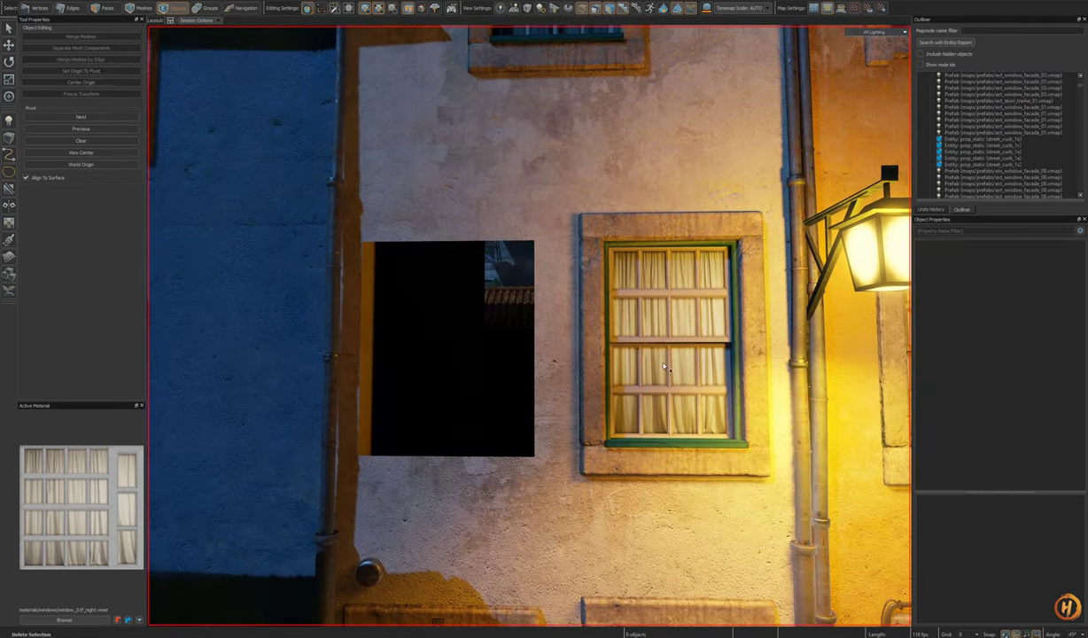
click(642, 347)
key(ctrl+z)
key(ctrl+z)
- Replace the white facade's unlit middle window with a copy of the four meshes of the lit window beside the lamp, and save the map
click(663, 340)
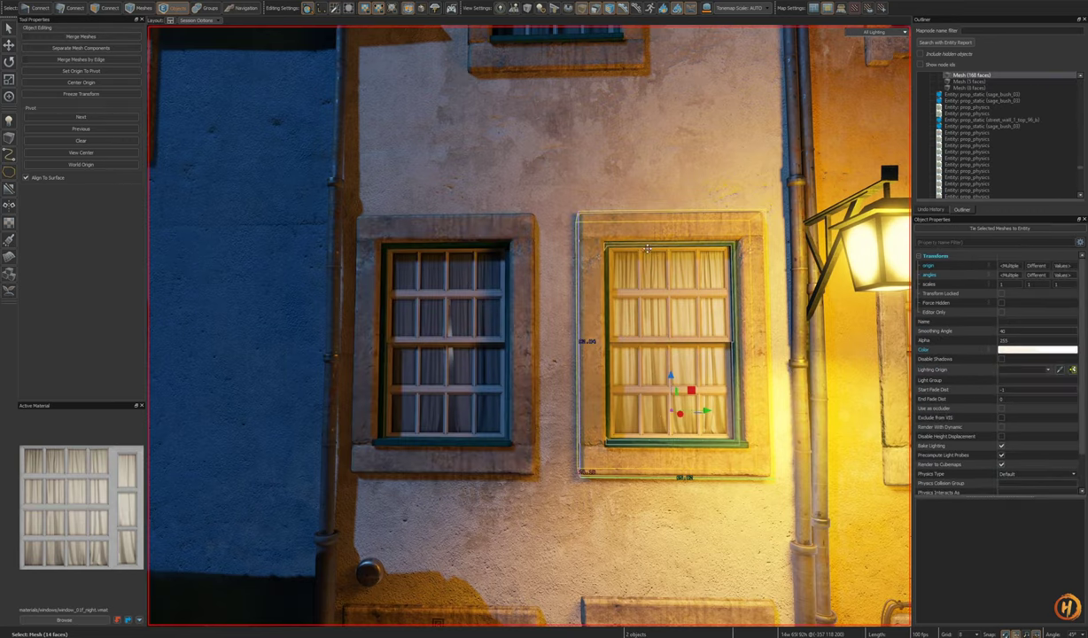
key(h)
key(ctrl+z)
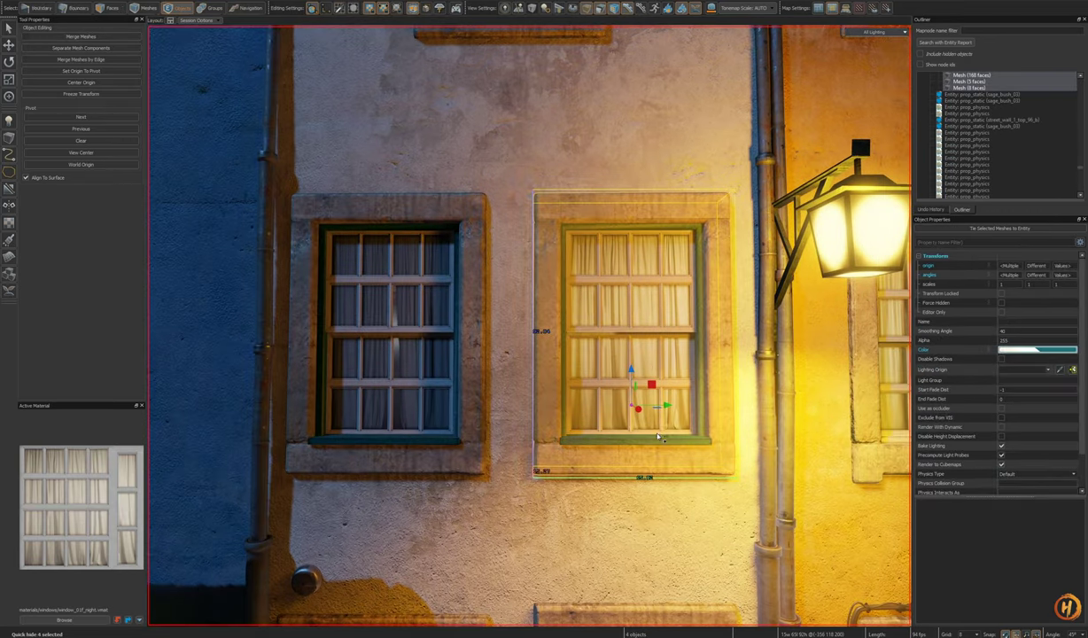
shift+drag(636, 425, 371, 421)
mouse_move(371, 421)
right_down()
mouse_move(355, 430)
mouse_move(371, 435)
right_up()
key(w)
drag(370, 354, 404, 360)
right_drag(591, 390, 598, 425)
key(Delete)
key(ctrl+z)
click(564, 407)
key(Escape)
key(ctrl+s)
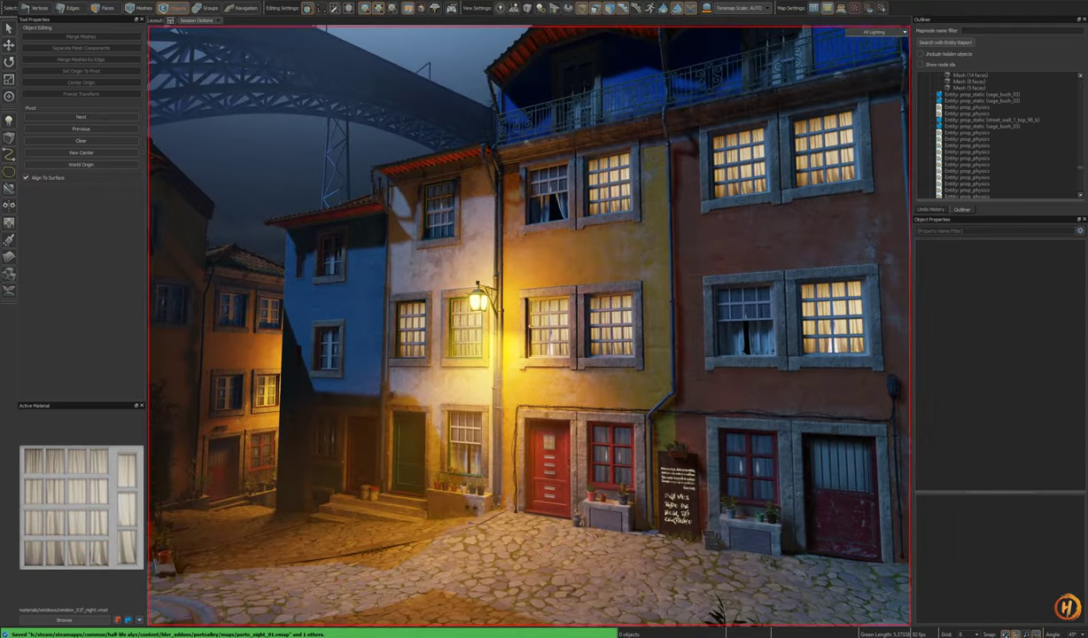
- Set the map file of the yellow facade's upper window prefab nearest the red facade to ext_window_facade_10.vmap and save the map
right_drag(530, 326, 559, 315)
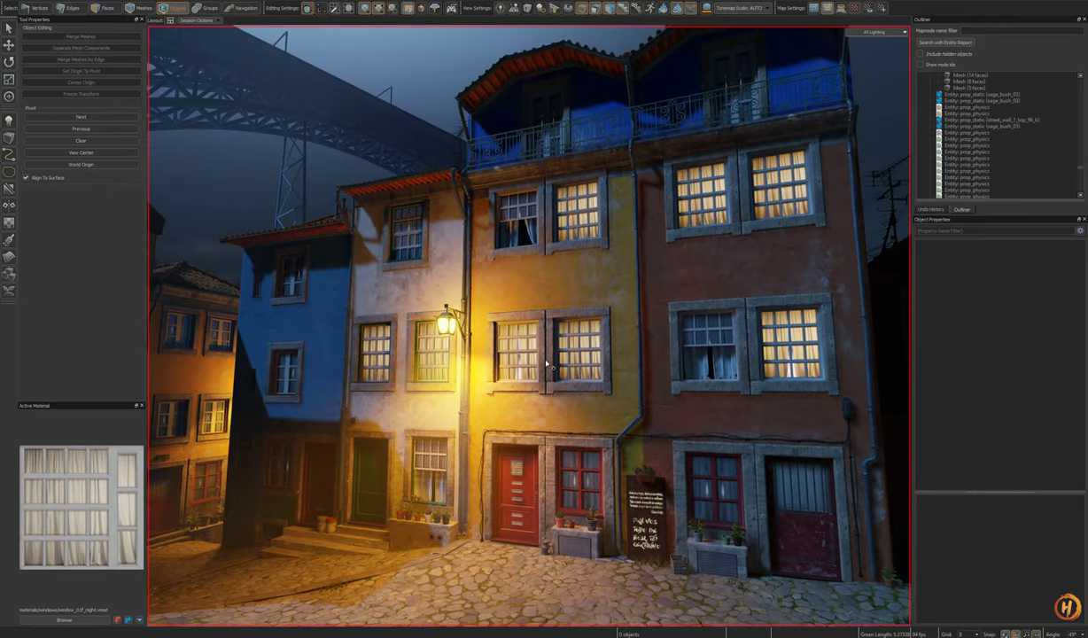
key(w)
right_drag(529, 326, 585, 324)
shift+right_click(448, 264)
click(611, 270)
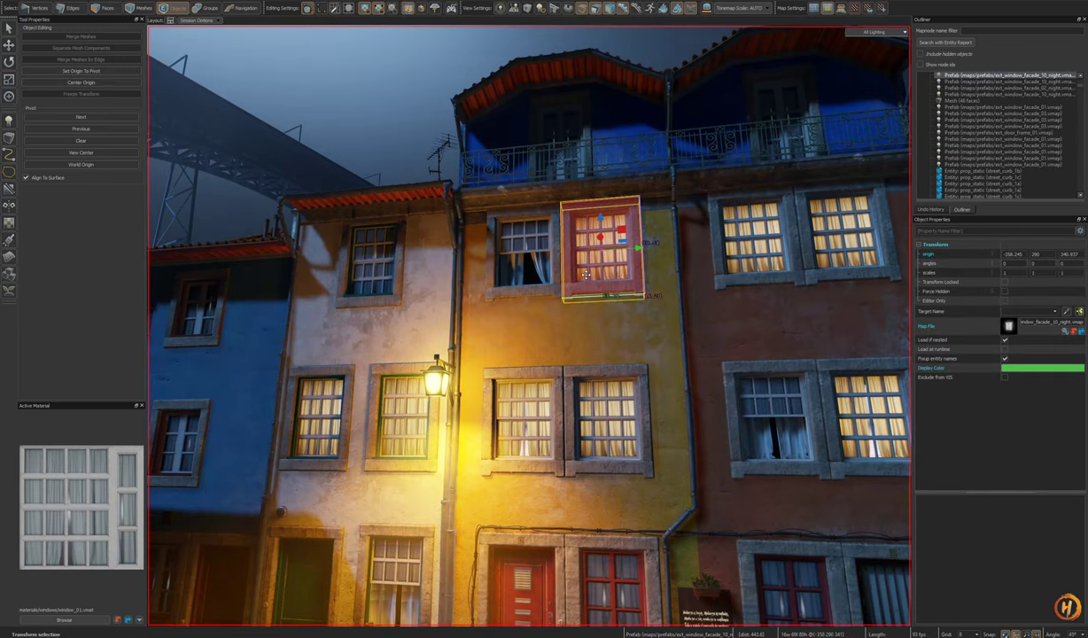
click(1064, 331)
key(Left)
click(706, 463)
key(Escape)
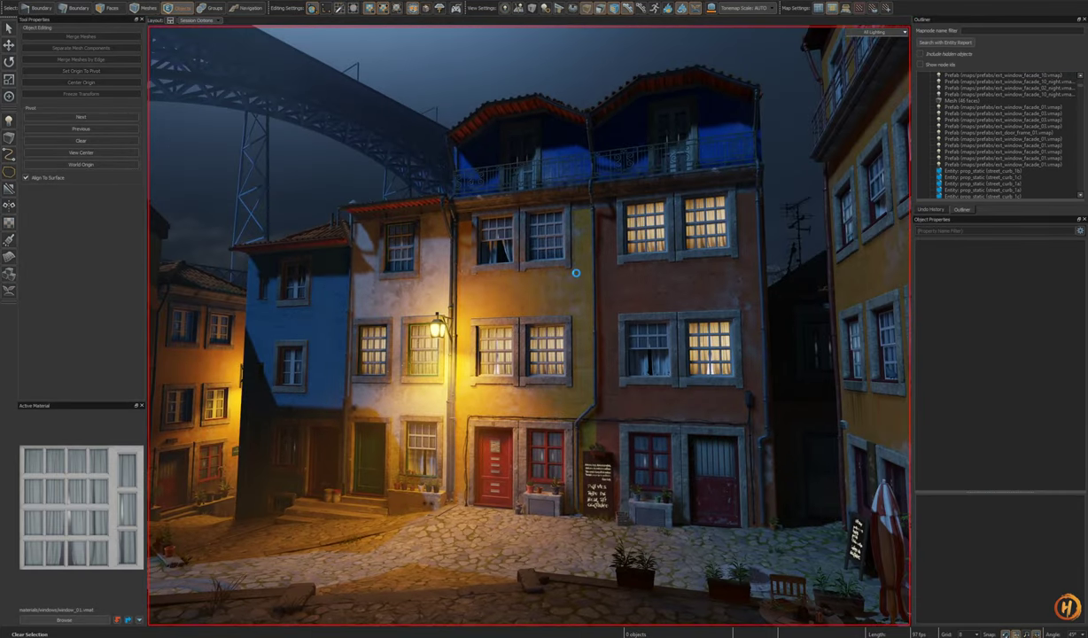
key(ctrl+s)
- Examine the mix of lit and unlit windows on the facades from down the street
right_drag(576, 274, 590, 347)
key(s)
key(d)
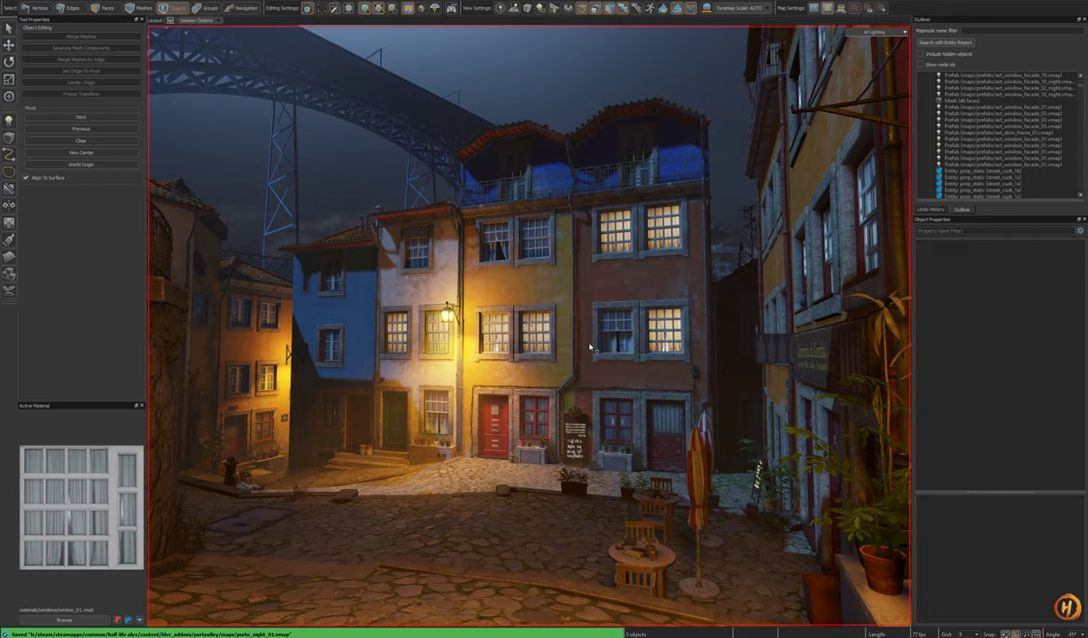
key(w)
right_drag(595, 346, 529, 327)
click(529, 326)
drag(645, 343, 486, 346)
key(ctrl+z)
- Identify the prefab of the red ground-floor window on the yellow facade and open ext_window_bottom_01.vmap from the prefabs folder
right_drag(529, 326, 529, 326)
key(w)
key(Escape)
key(s)
key(w)
click(599, 409)
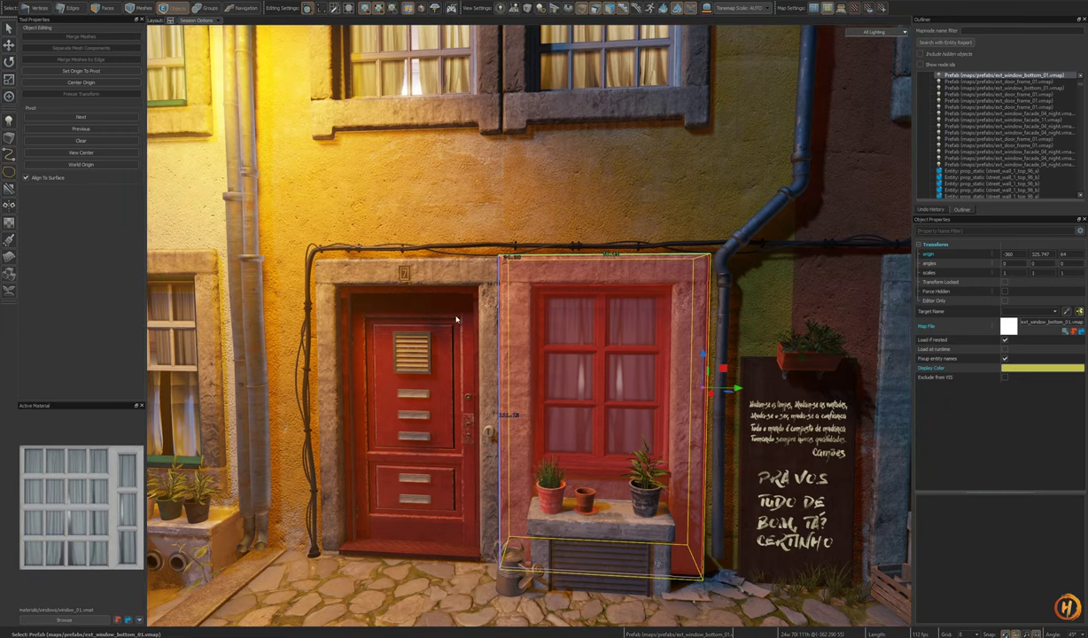
key(ctrl+o)
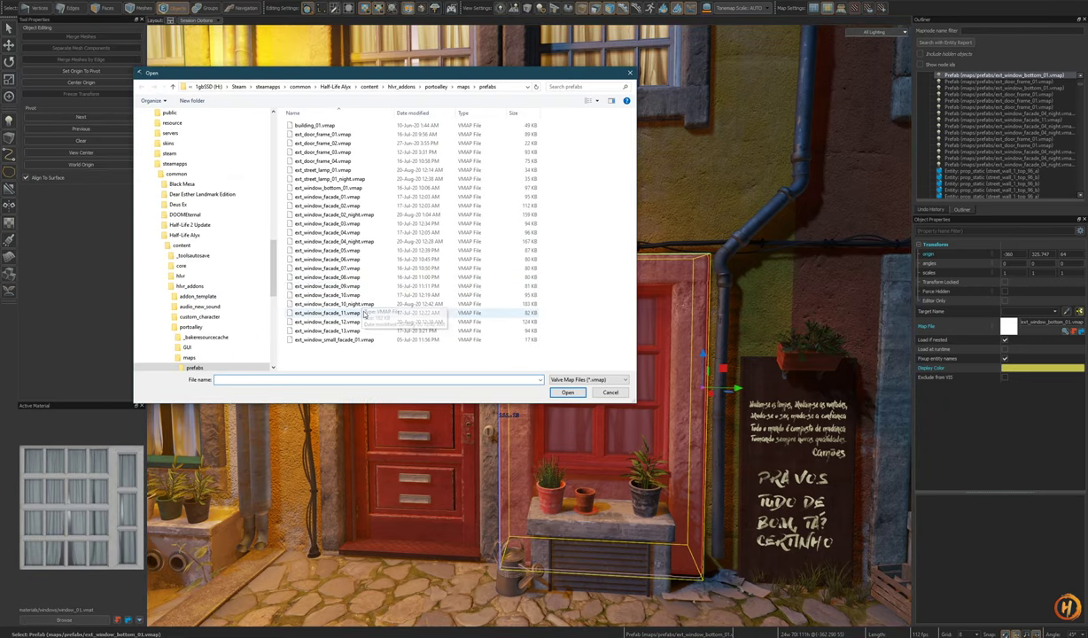
click(340, 188)
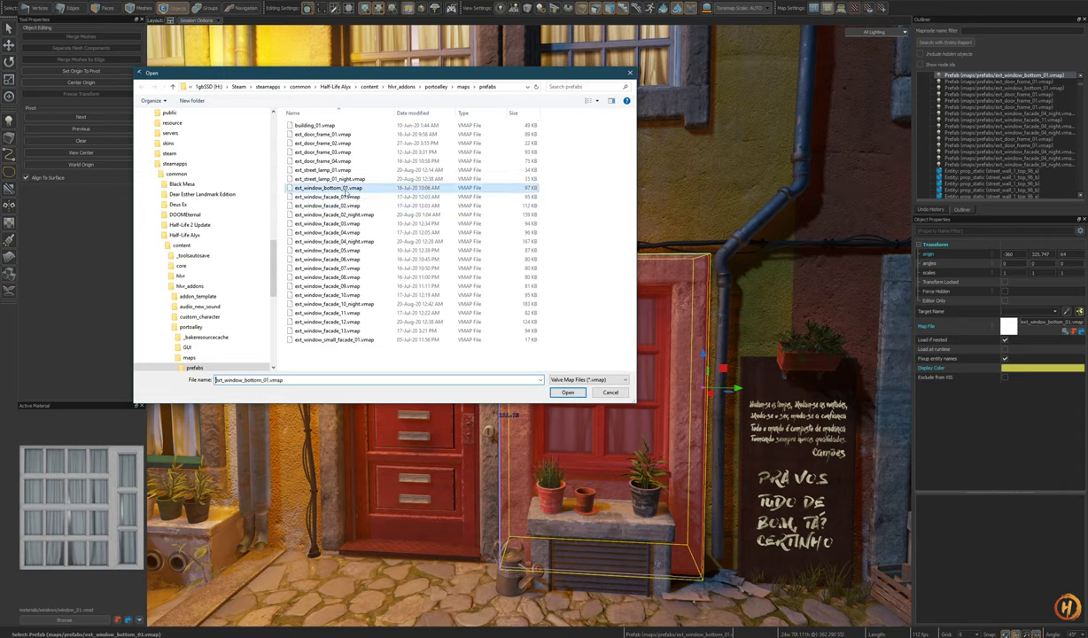
click(557, 392)
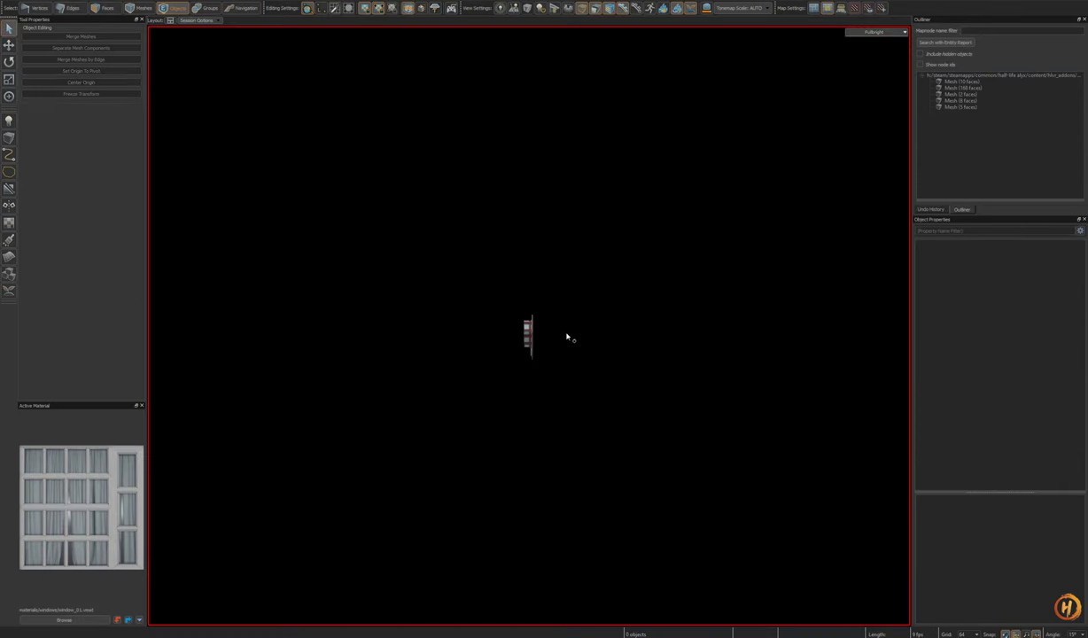
- Frame the red window and save the prefab under the new name ext_window_bottom_01_night.vmap
click(529, 329)
key(shift+a)
alt+drag(529, 329, 819, 370)
click(819, 370)
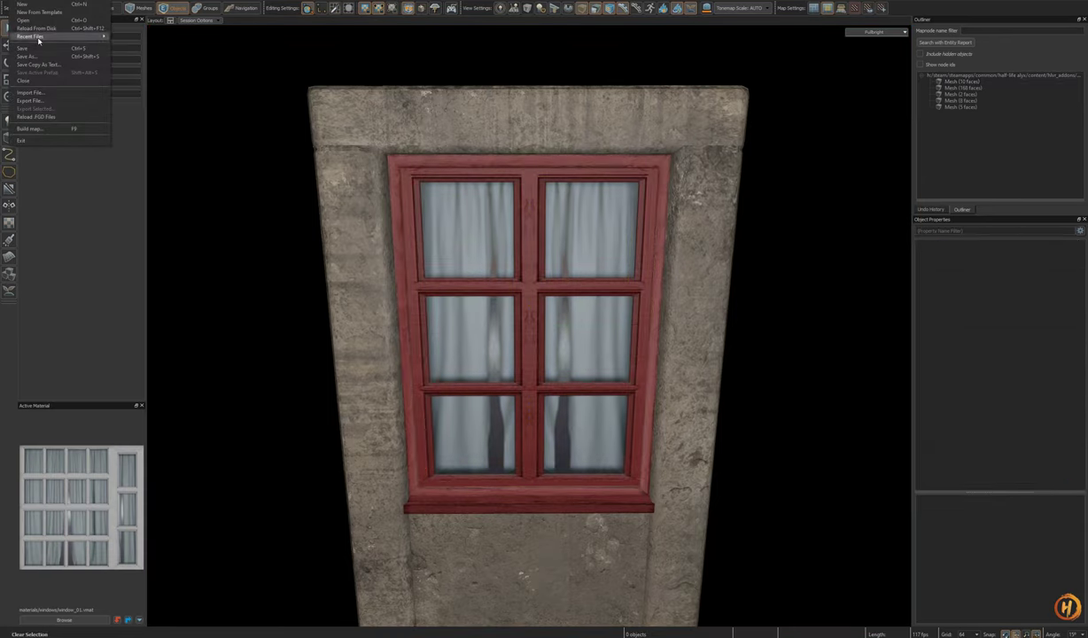
key(ctrl+shift+s)
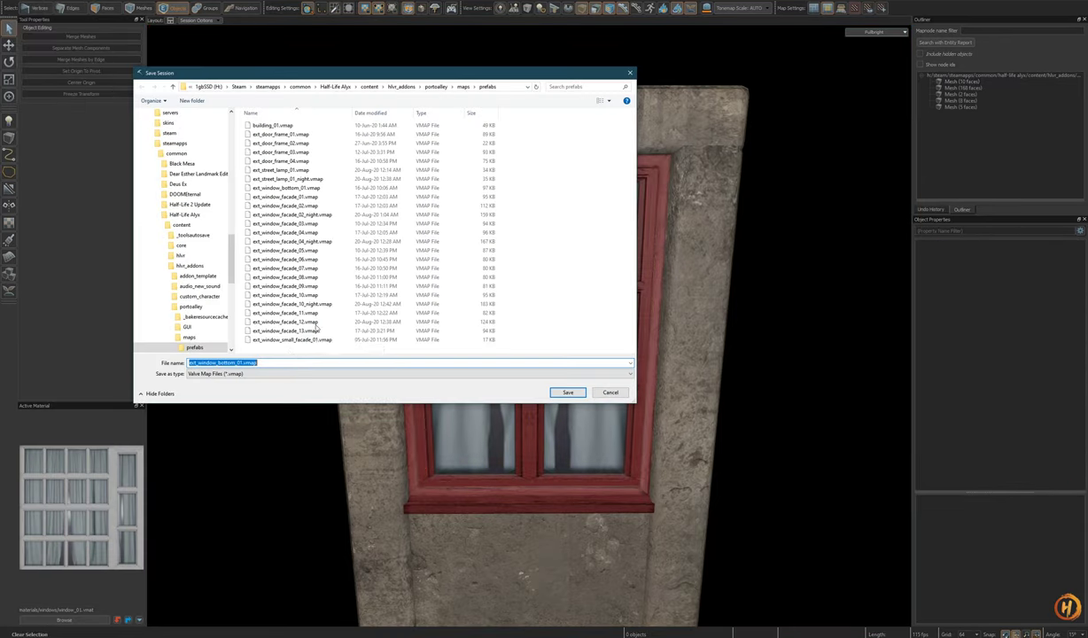
click(243, 362)
click(567, 393)
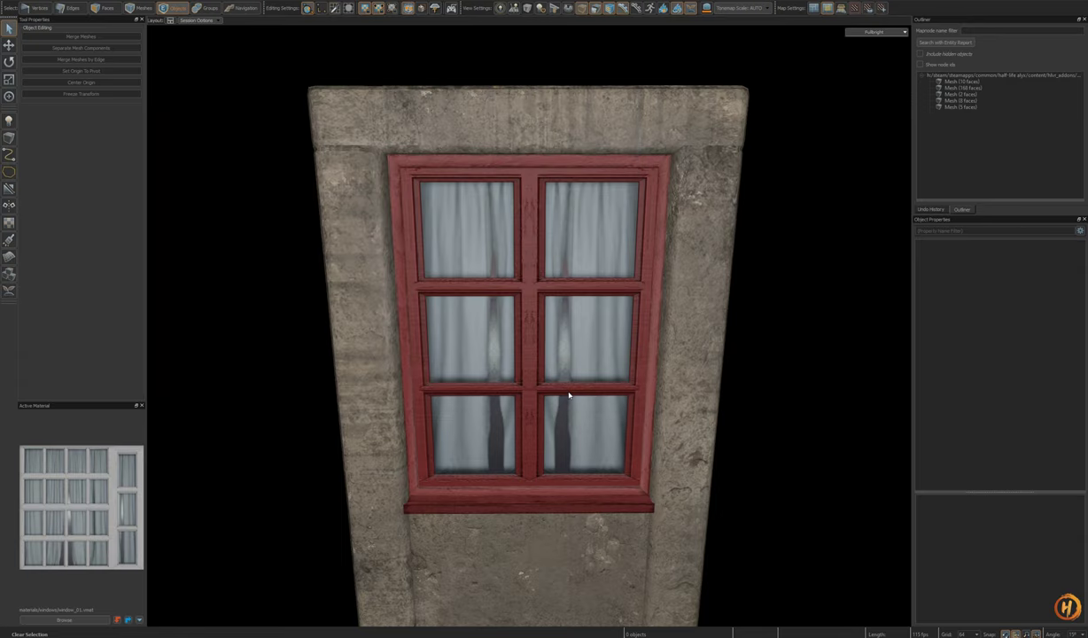
- Open the window mesh's window_02 material in the Material Editor and save a copy as window_02_night_orange.vmat
click(503, 313)
mouse_move(710, 410)
alt+mouse_down()
mouse_move(700, 405)
mouse_move(709, 411)
alt+mouse_up()
right_click(94, 474)
click(133, 480)
drag(281, 516, 301, 107)
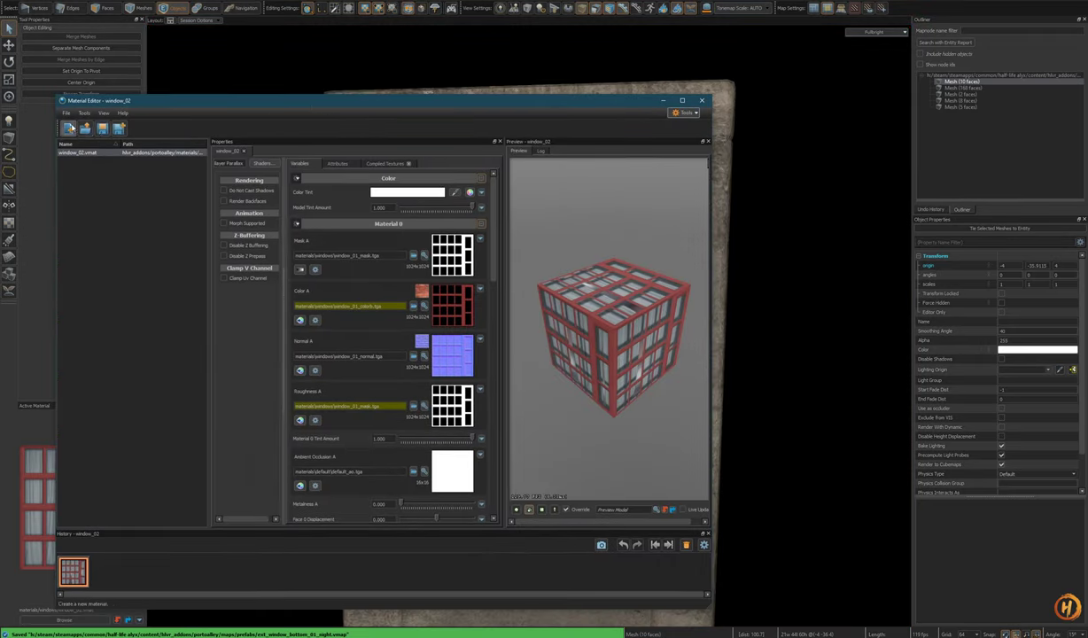
key(ctrl+shift+s)
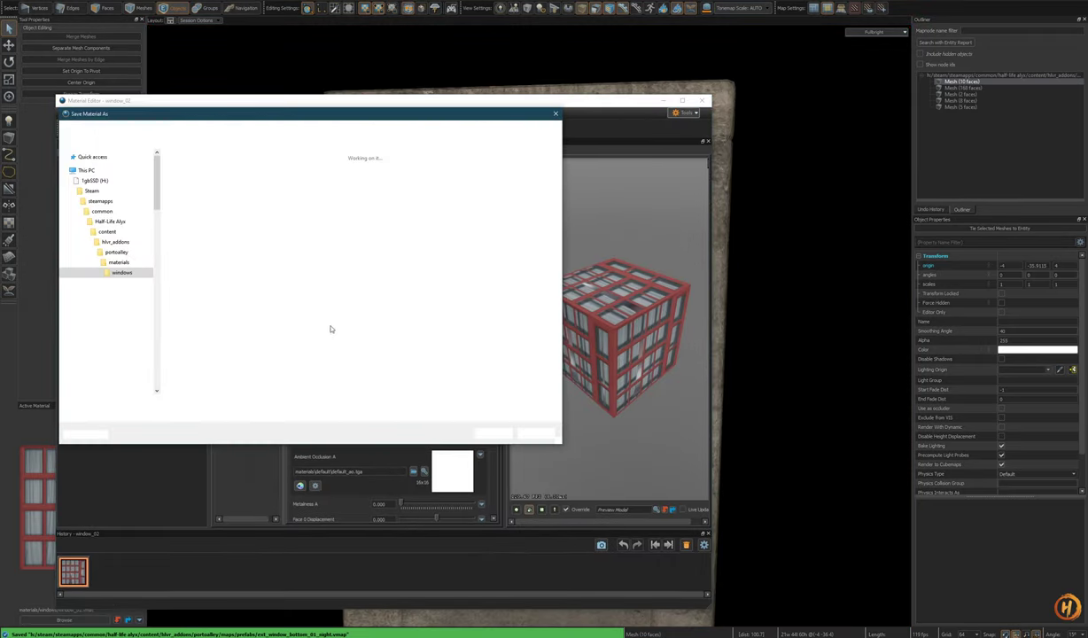
text(_)
text(bo)
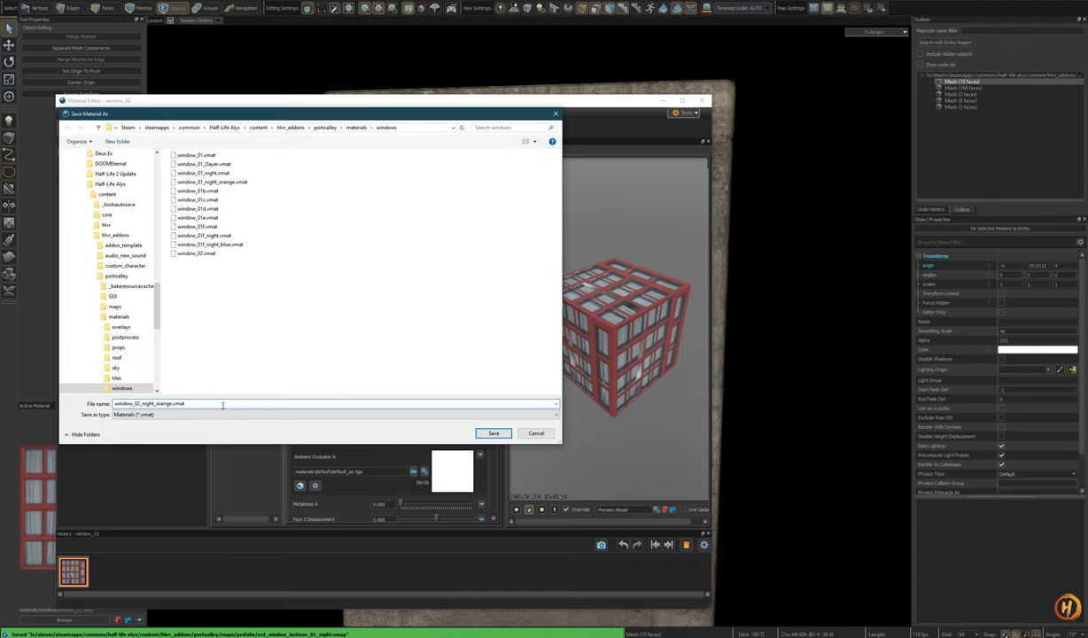
click(493, 433)
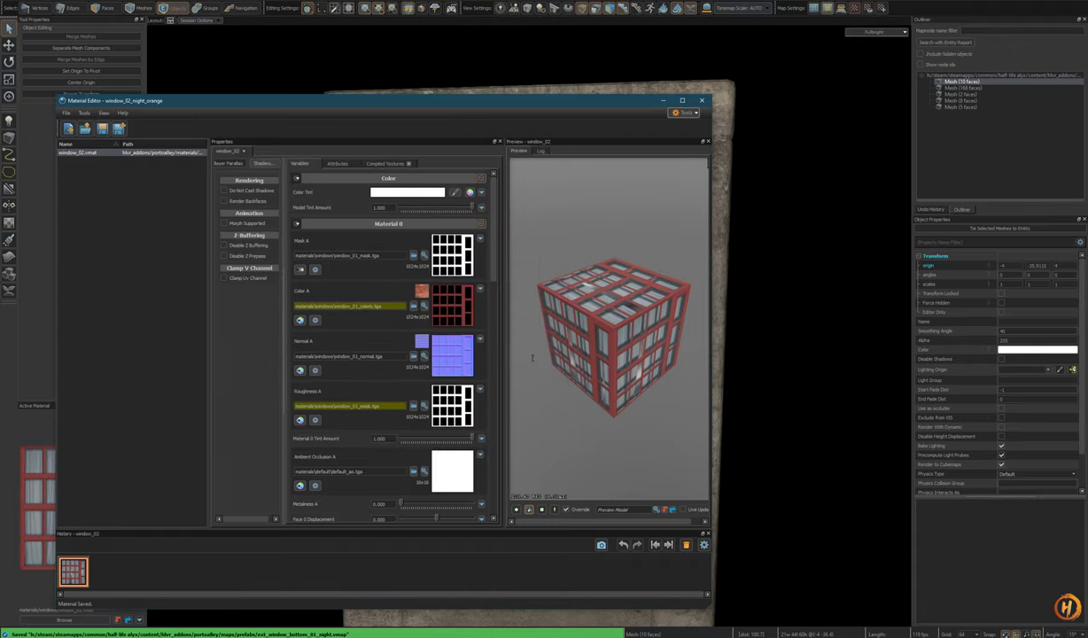
- Filter the textures for window and assign window_01_color2b_night.tga as the Emissive B texture of Material 1
scroll(421, 391, down, 10)
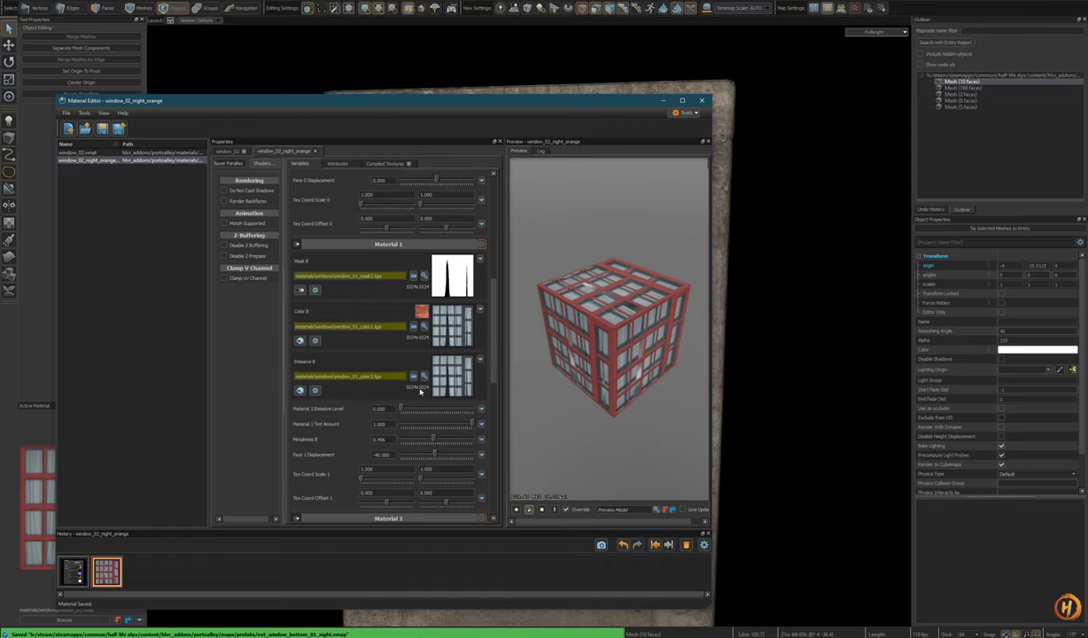
click(424, 376)
click(773, 219)
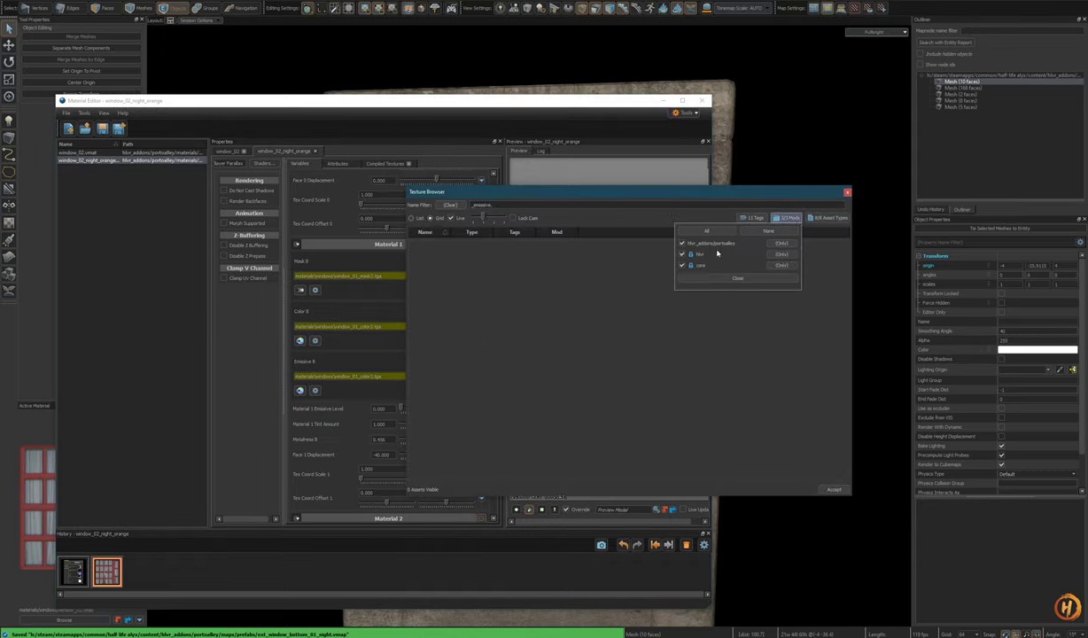
drag(510, 205, 327, 206)
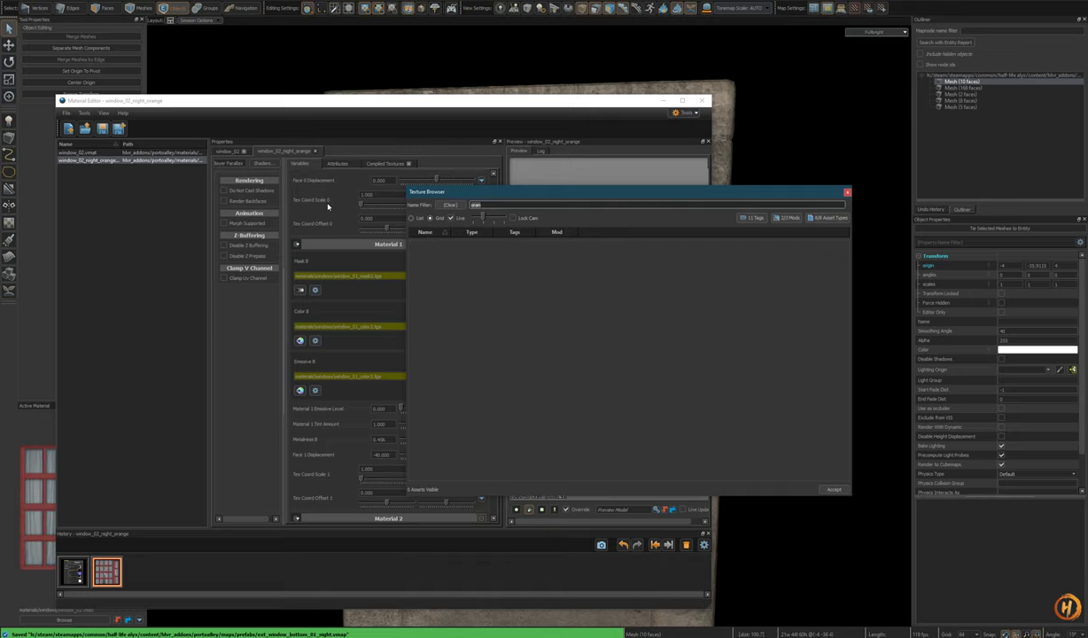
key(BackSpace)
key(BackSpace)
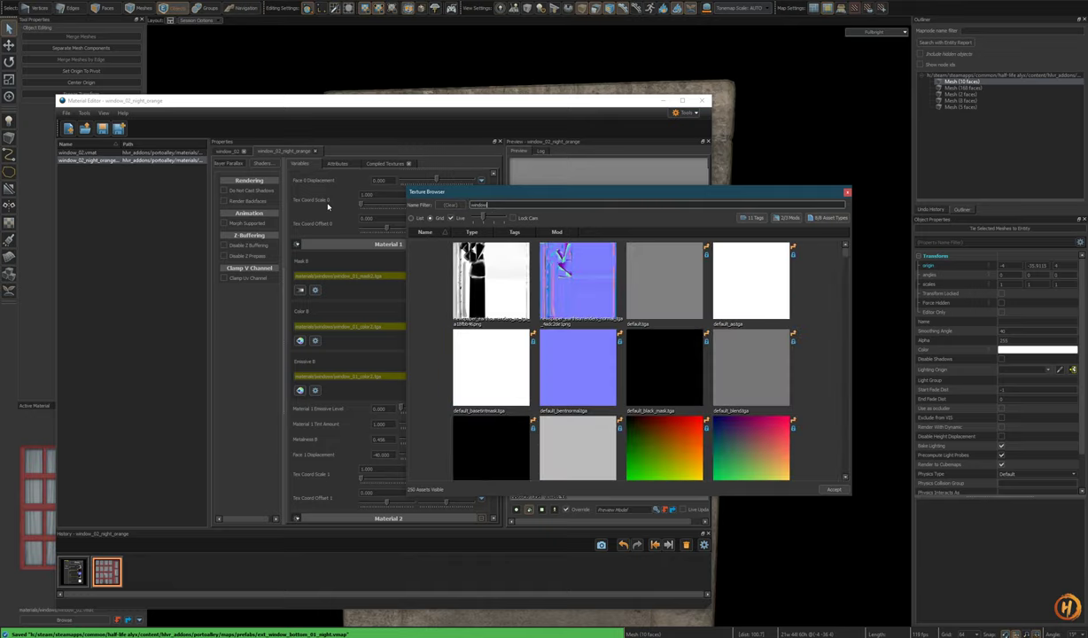
click(833, 490)
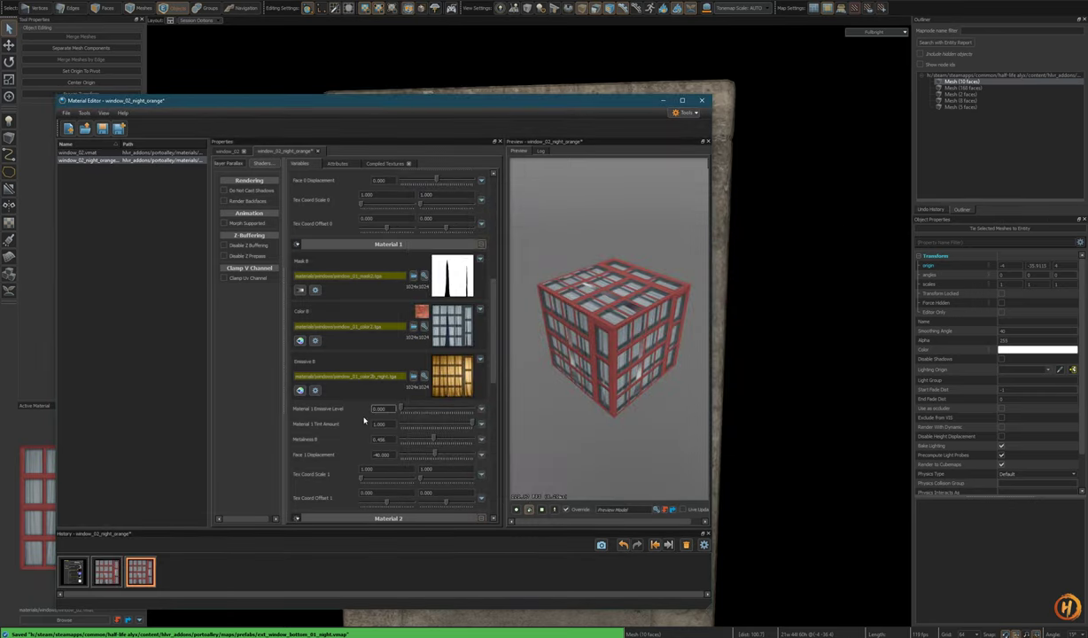
- Set the Material 1 Emissive Level to 2, save the material, and close the Material Editor
text(2)
key(Return)
click(102, 131)
drag(580, 352, 640, 302)
drag(492, 108, 496, 509)
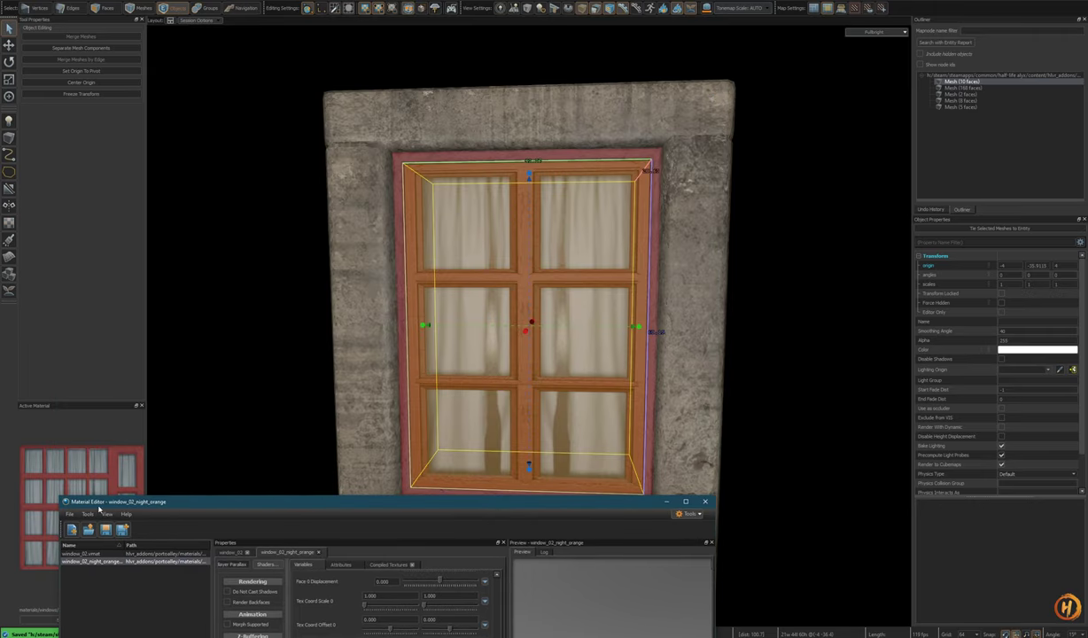
click(706, 502)
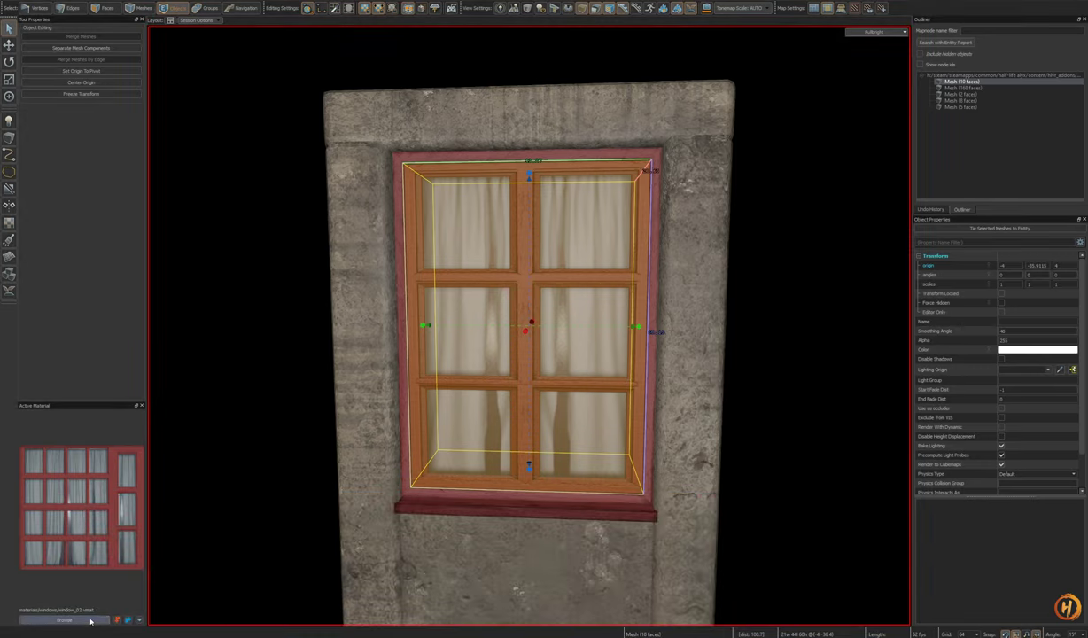
- Apply the window_02_night_orange material to all faces of the red window mesh and save the prefab
click(91, 620)
click(558, 379)
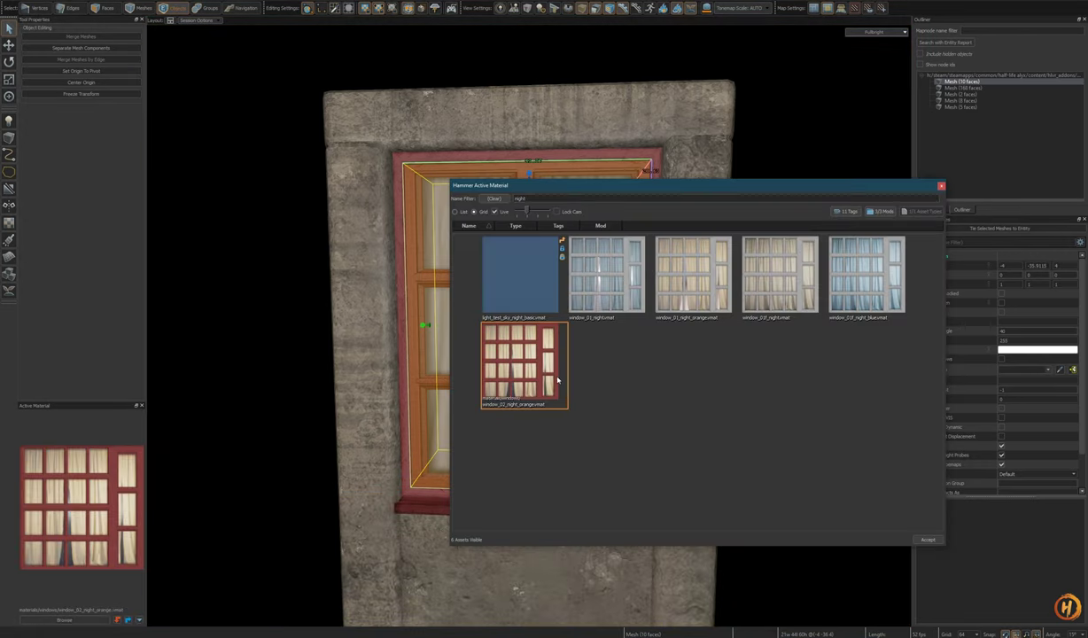
click(927, 540)
key(3)
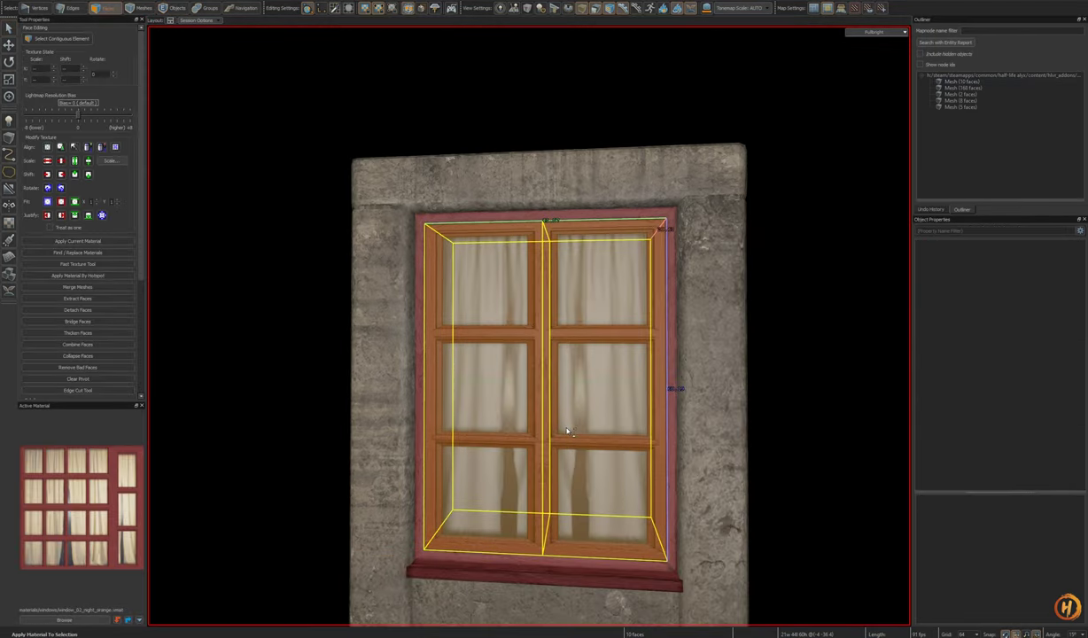
key(5)
right_drag(569, 432, 598, 453)
click(731, 389)
click(611, 386)
key(ctrl+s)
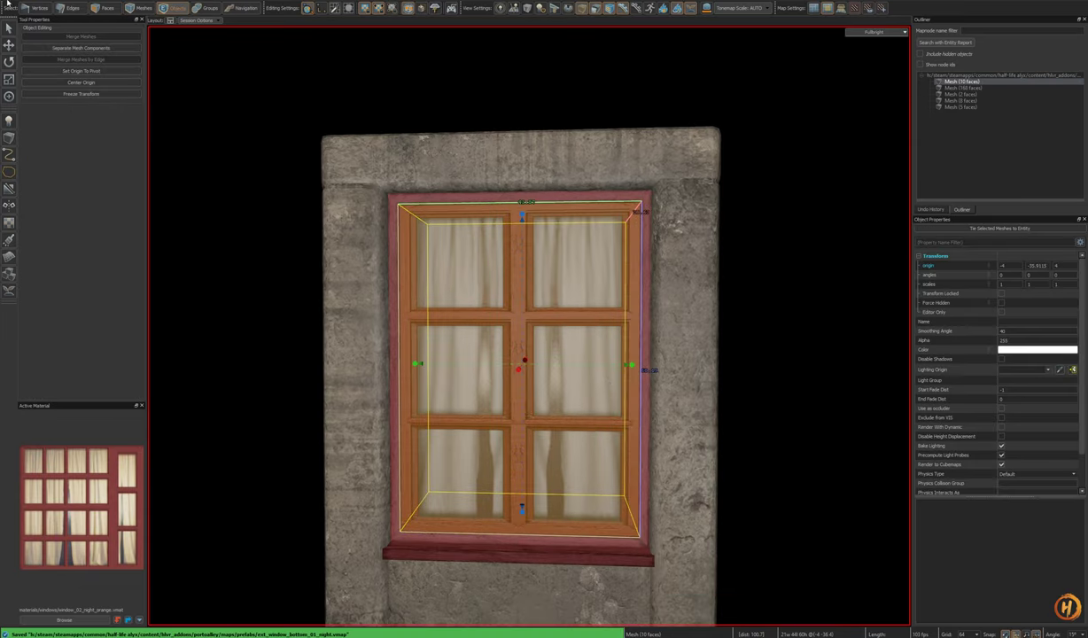
- Try to switch to the main street map by opening porto_night_01.vmap from the maps folder
key(ctrl+o)
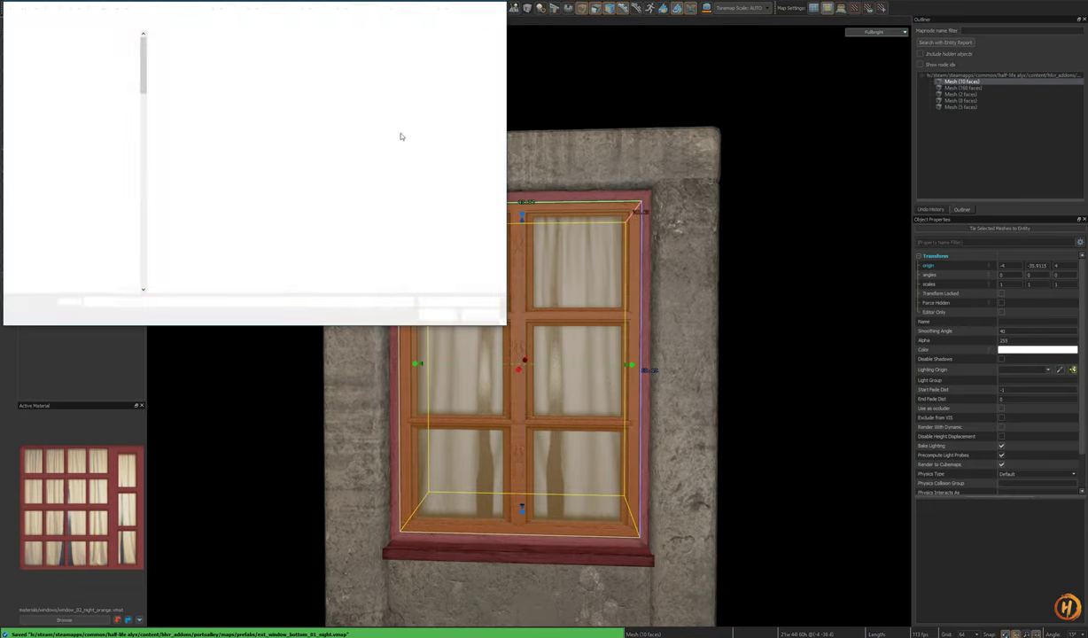
click(334, 9)
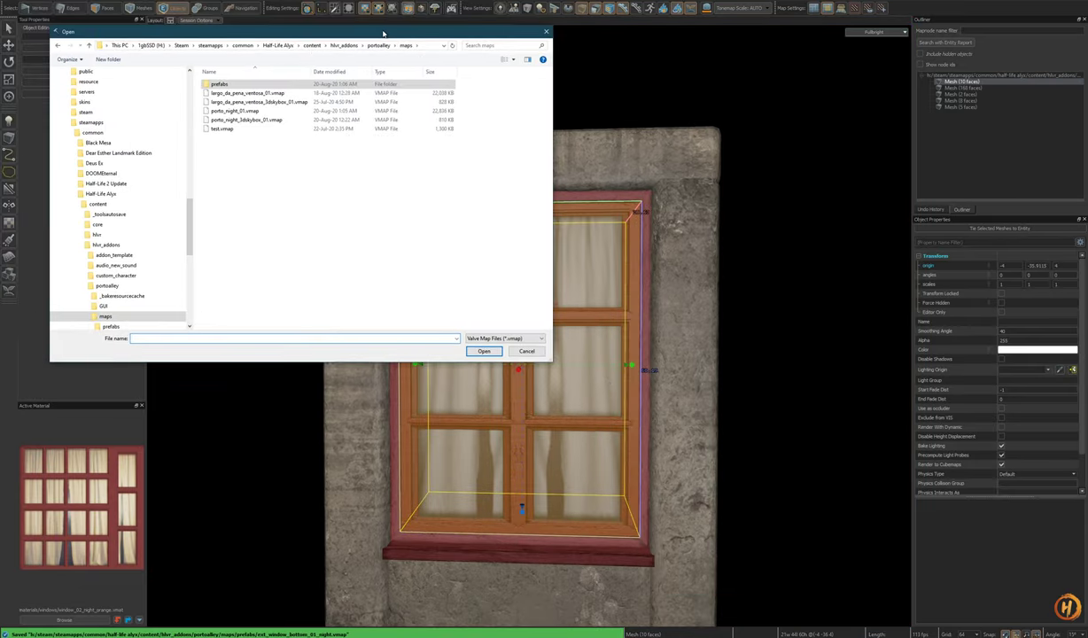
click(237, 111)
click(483, 351)
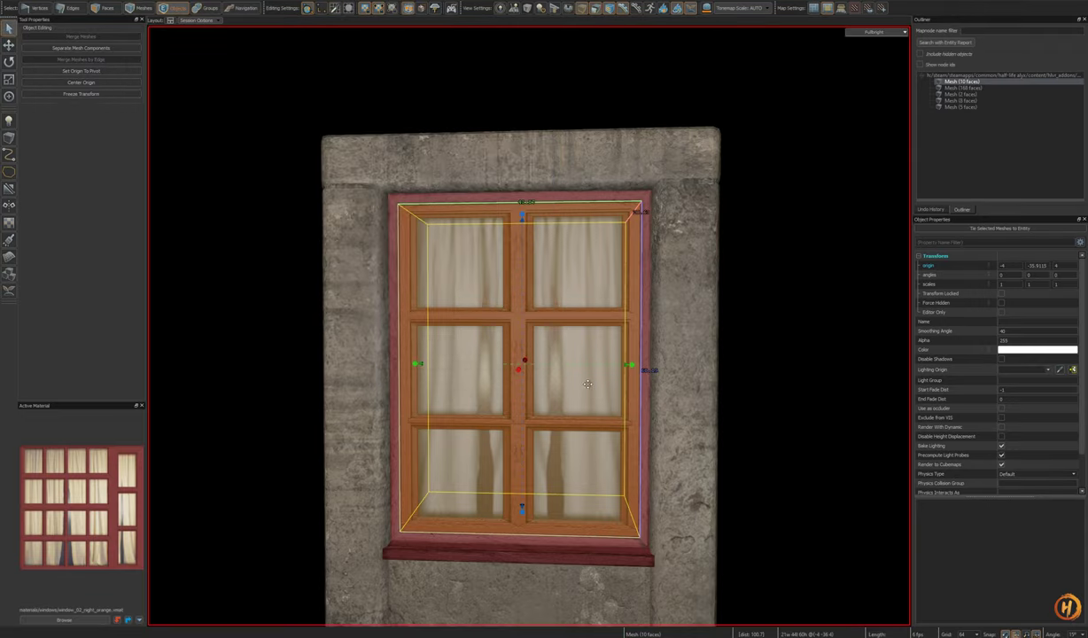
- Clear the selection and close all open maps, saving the pending changes to porto_night_01.vmap
right_drag(587, 384, 636, 350)
key(Escape)
key(ctrl+s)
click(256, 2)
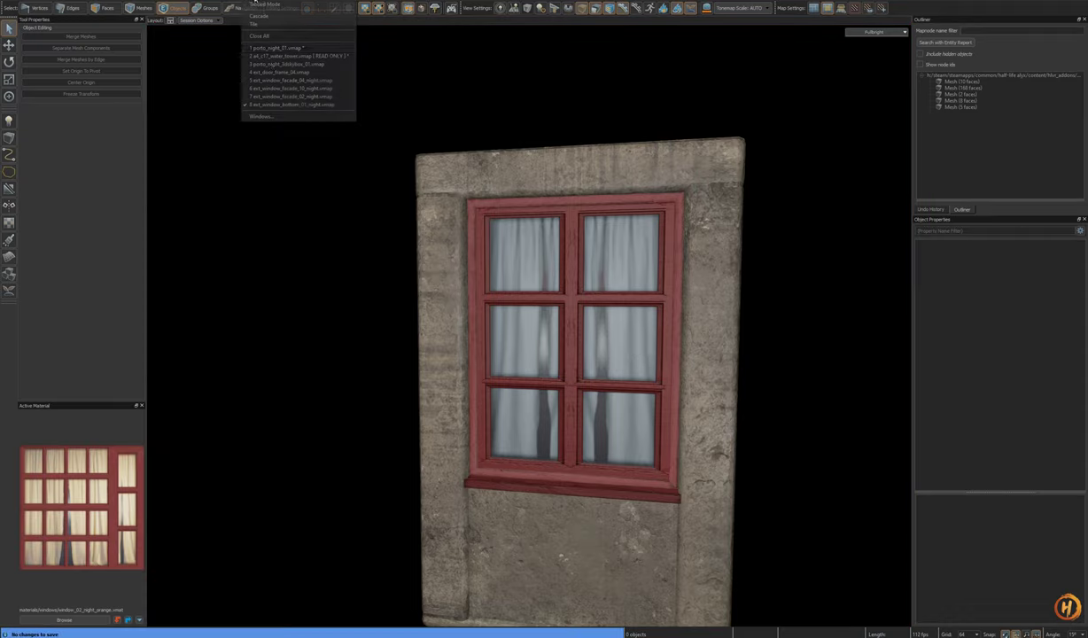
click(259, 37)
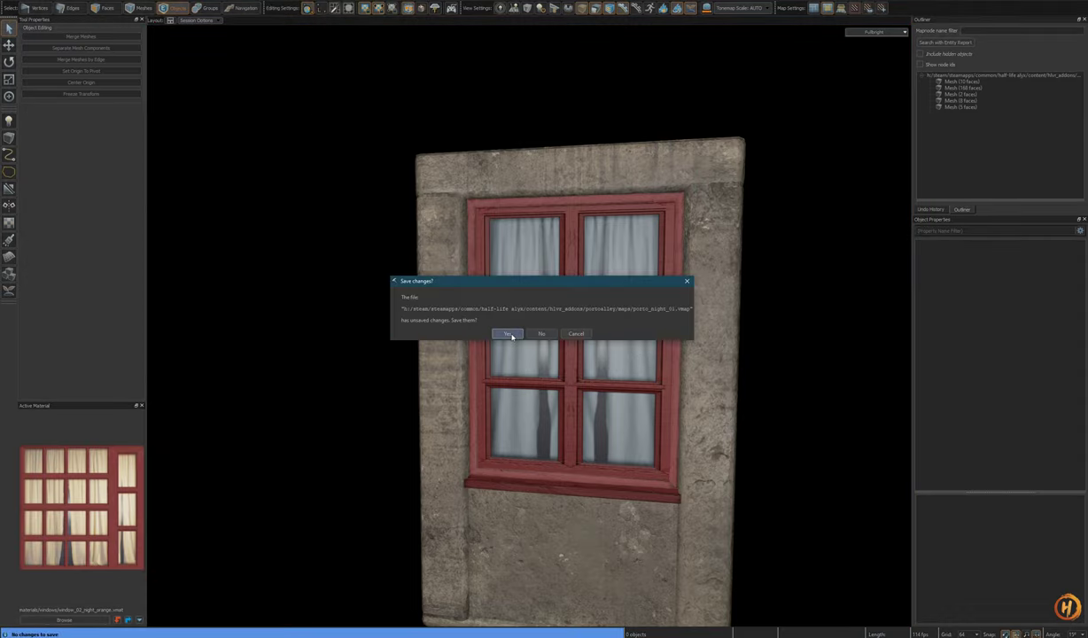
click(507, 334)
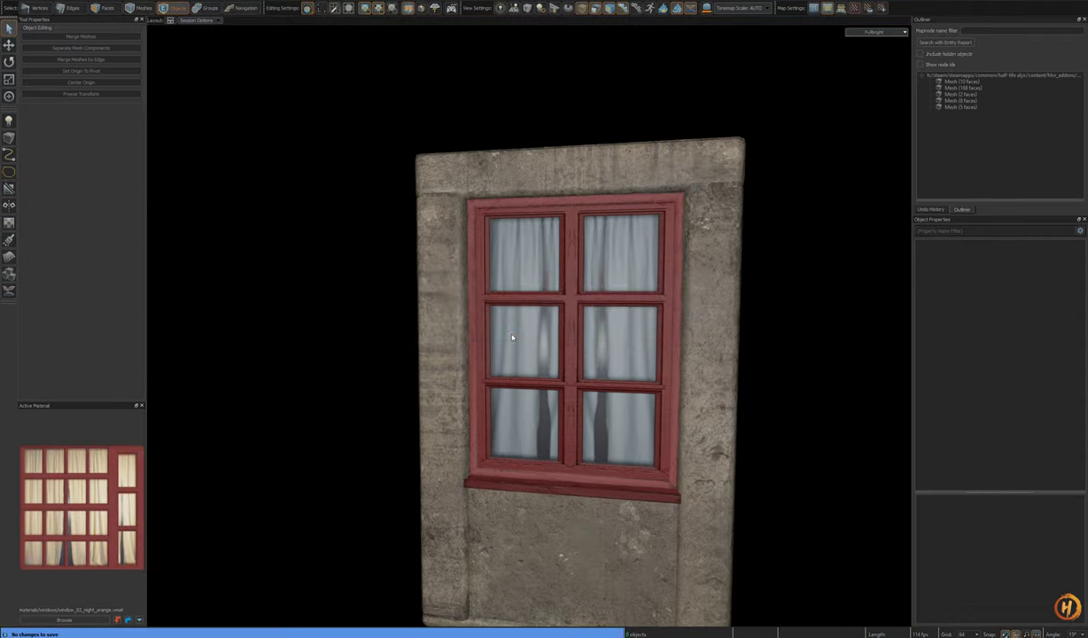
click(508, 334)
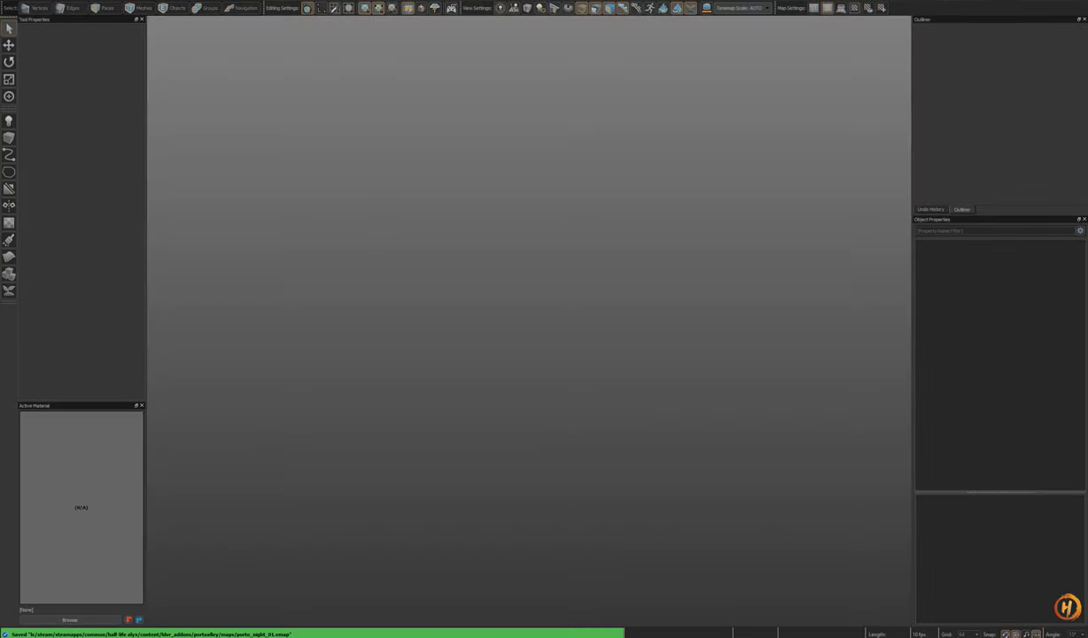
- Open porto_night_01.vmap from the portoalley maps folder
click(9, 1)
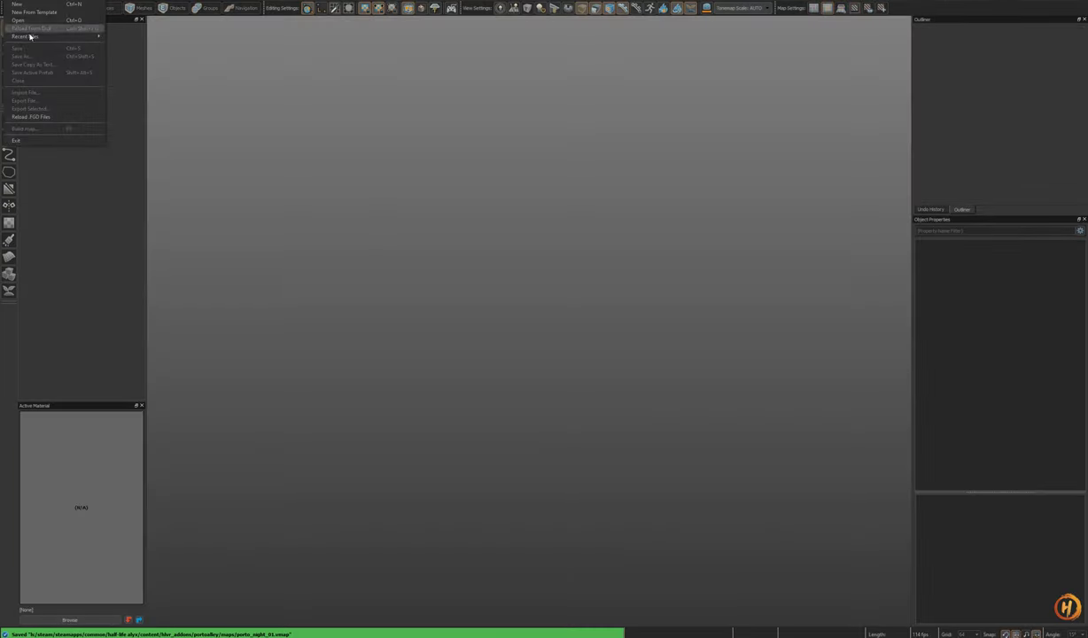
click(52, 21)
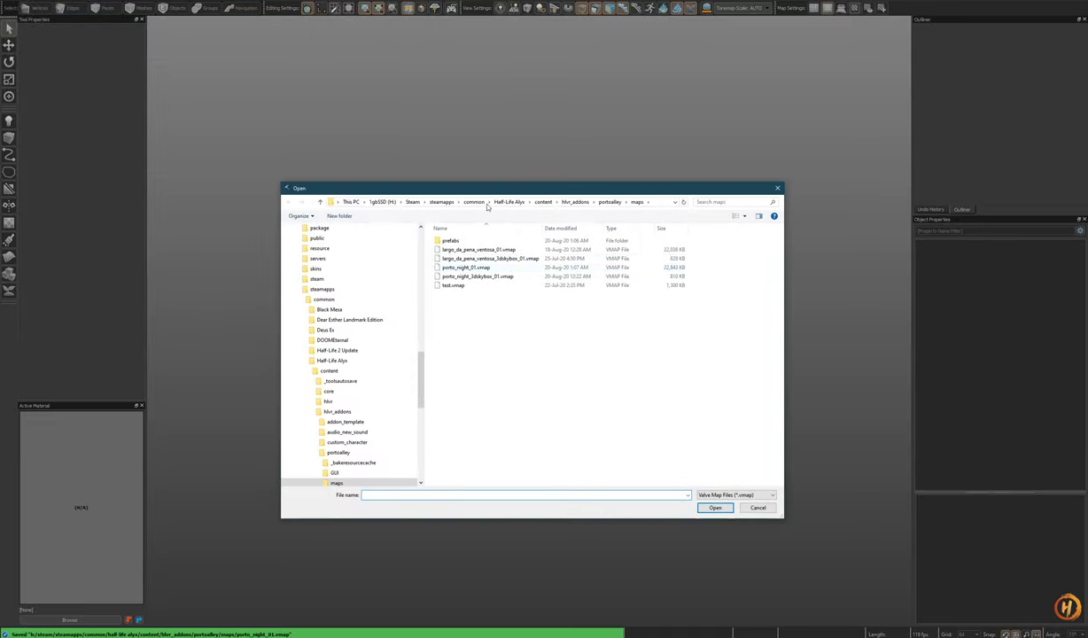
double_click(465, 266)
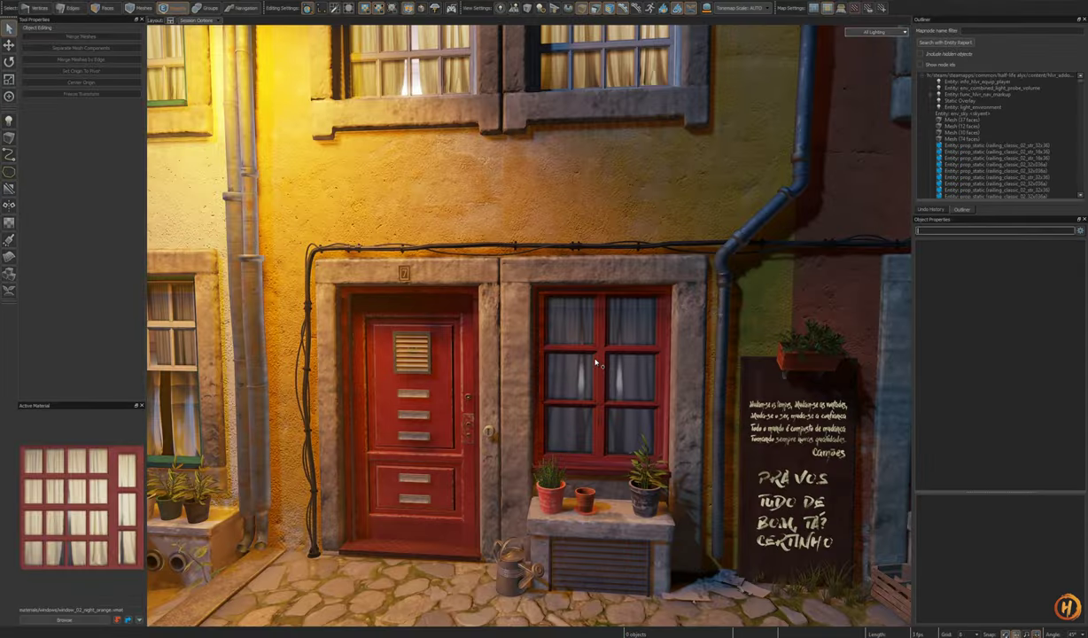
- Select all instances of the red ground-floor window prefab and set their map file to ext_window_bottom_01_night.vmap
right_drag(585, 377, 529, 326)
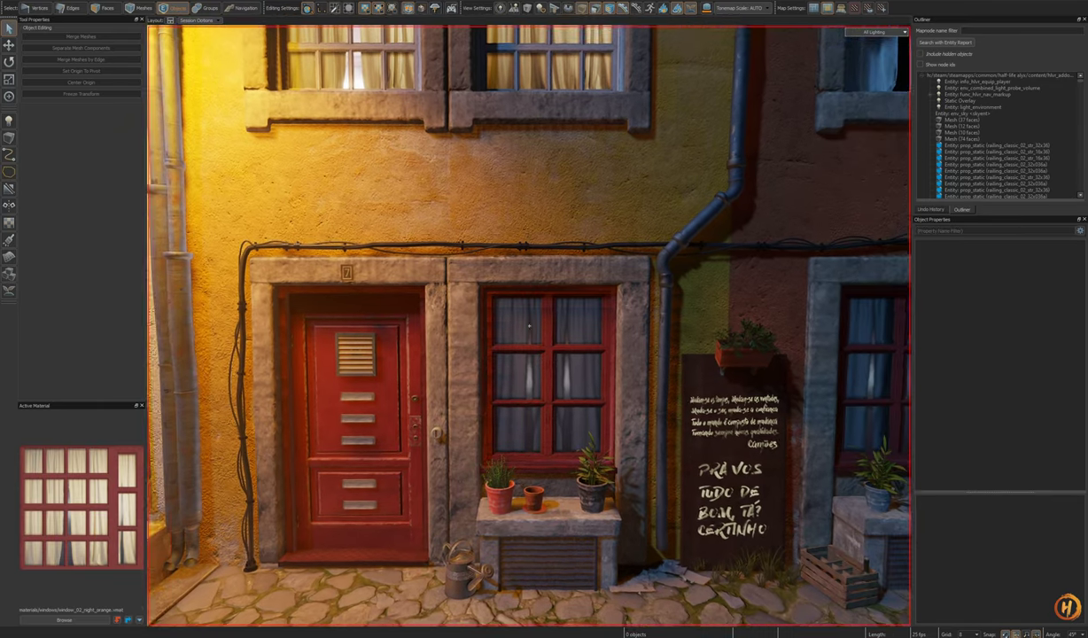
click(529, 326)
key(s)
right_drag(613, 403, 613, 404)
key(ctrl+shift+a)
right_drag(529, 326, 529, 326)
key(w)
click(1066, 331)
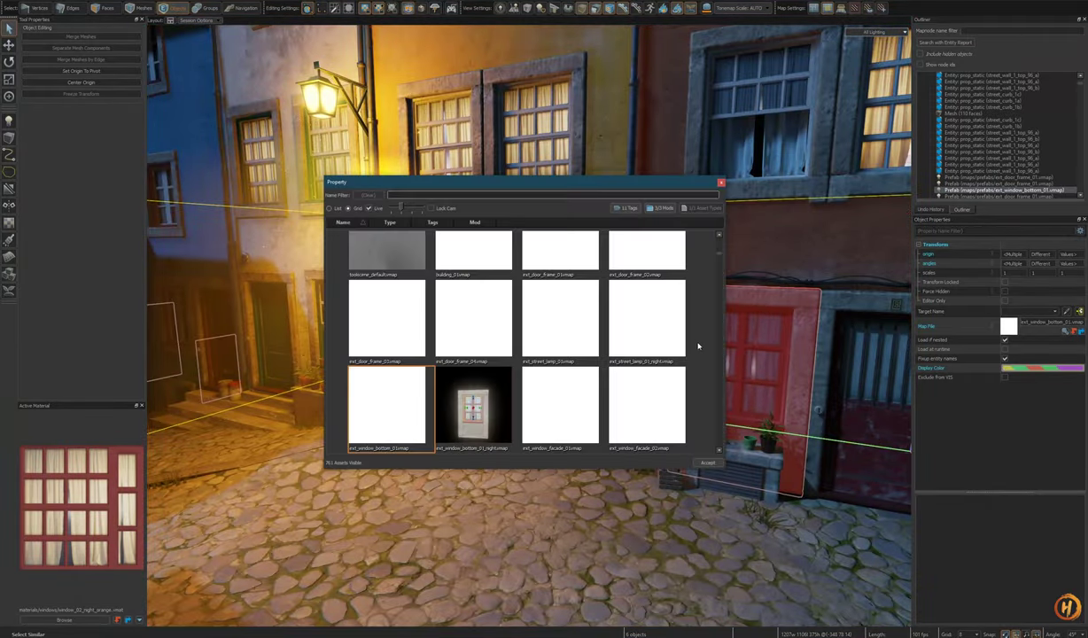
click(480, 414)
click(707, 462)
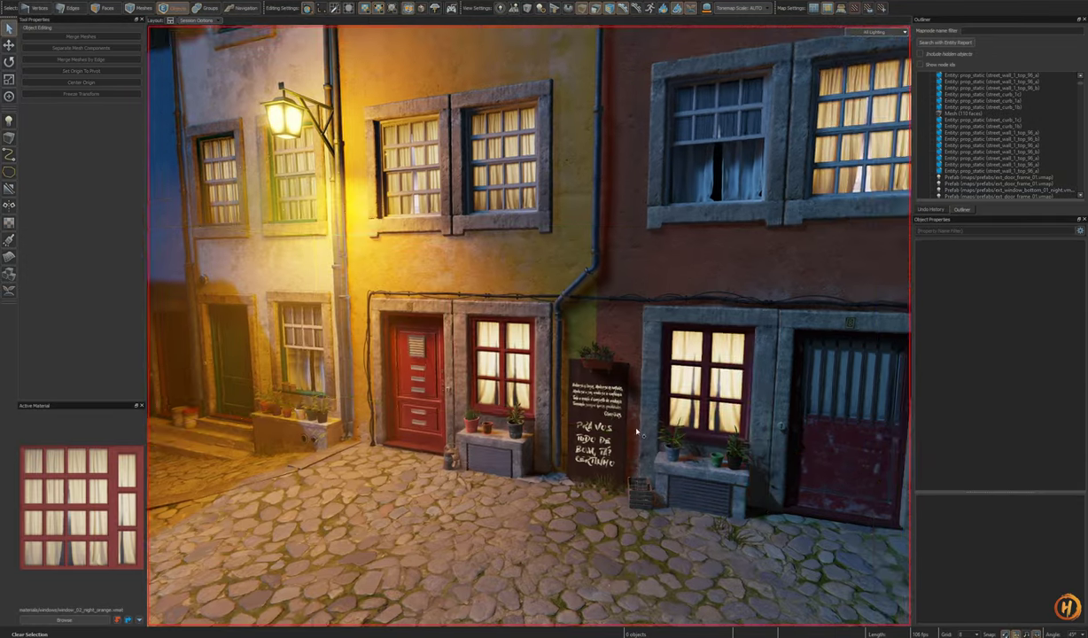
- Open the window_02_night_orange material at its Material 1 emissive settings and shrink the editor window beside the lit red window
key(w)
right_drag(529, 326, 529, 325)
key(s)
key(a)
key(w)
right_click(87, 502)
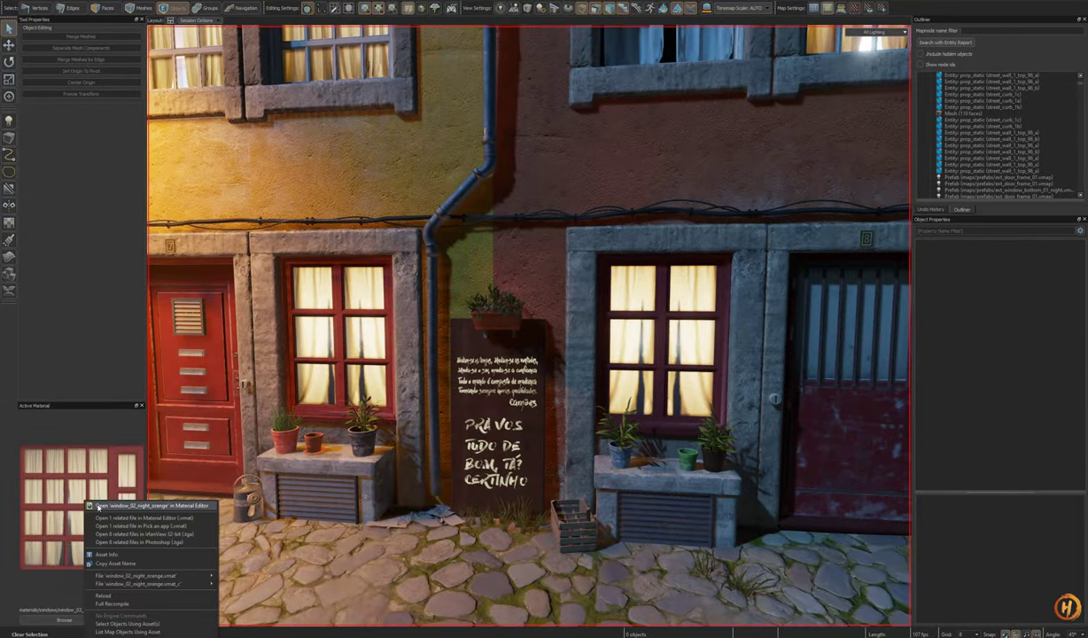
click(96, 508)
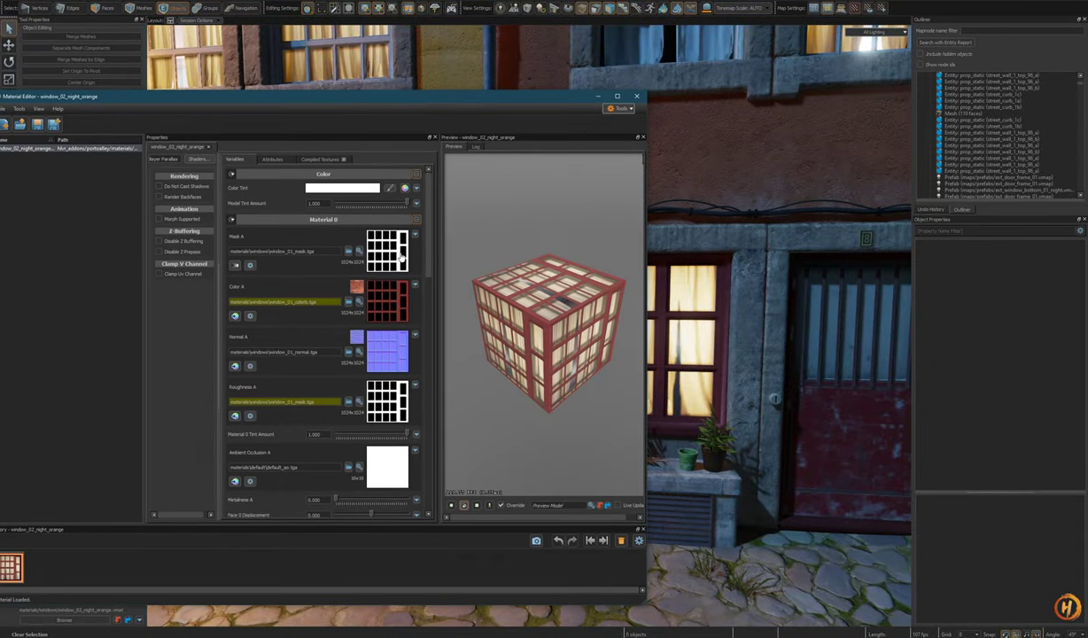
scroll(425, 263, down, 5)
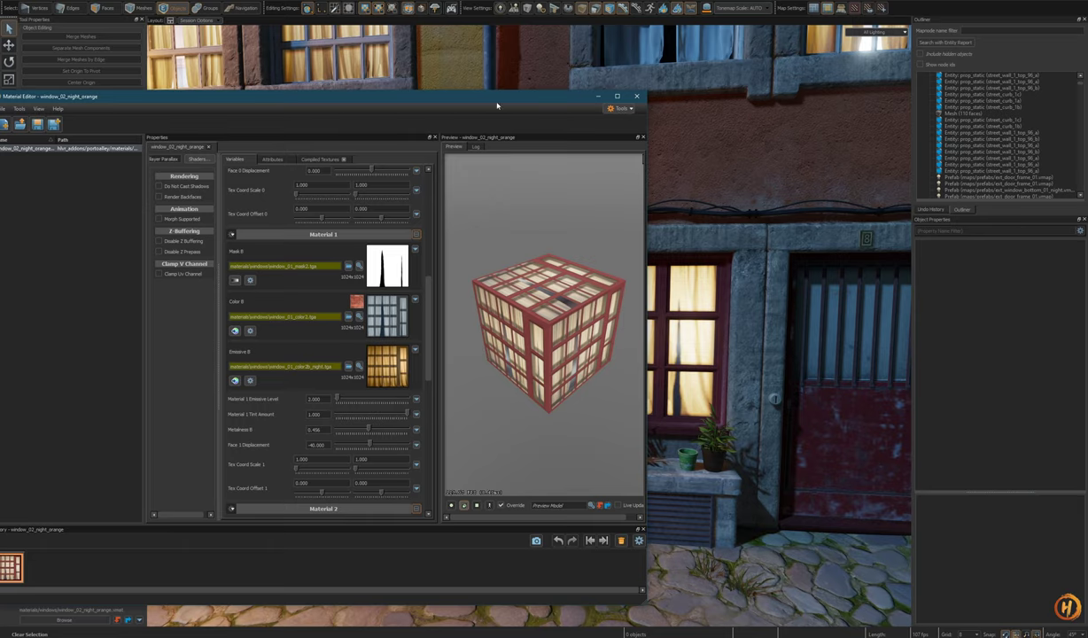
drag(643, 600, 459, 552)
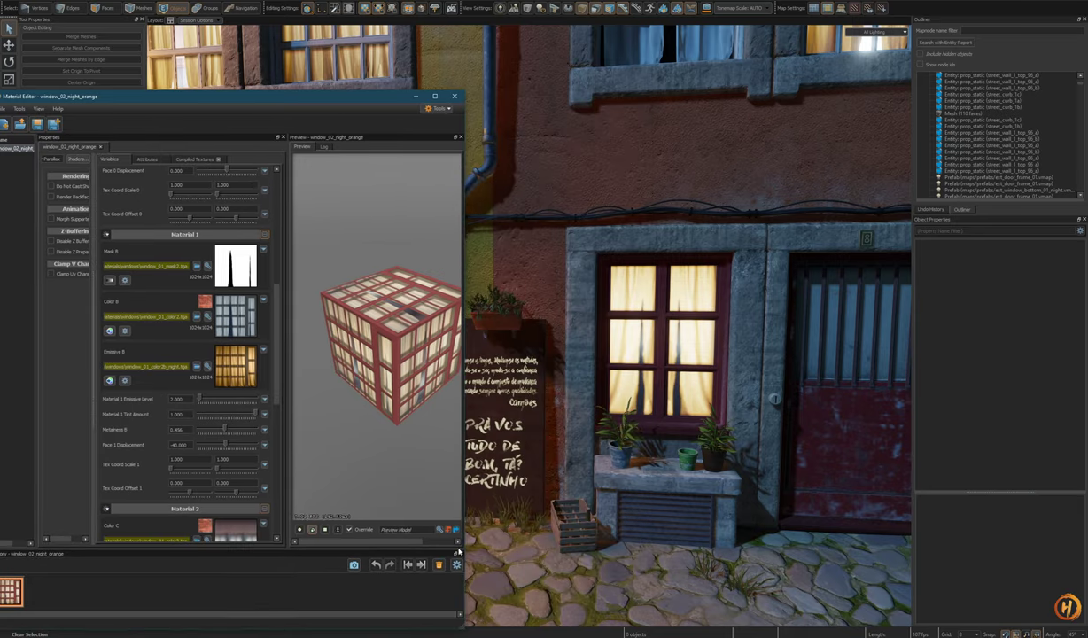